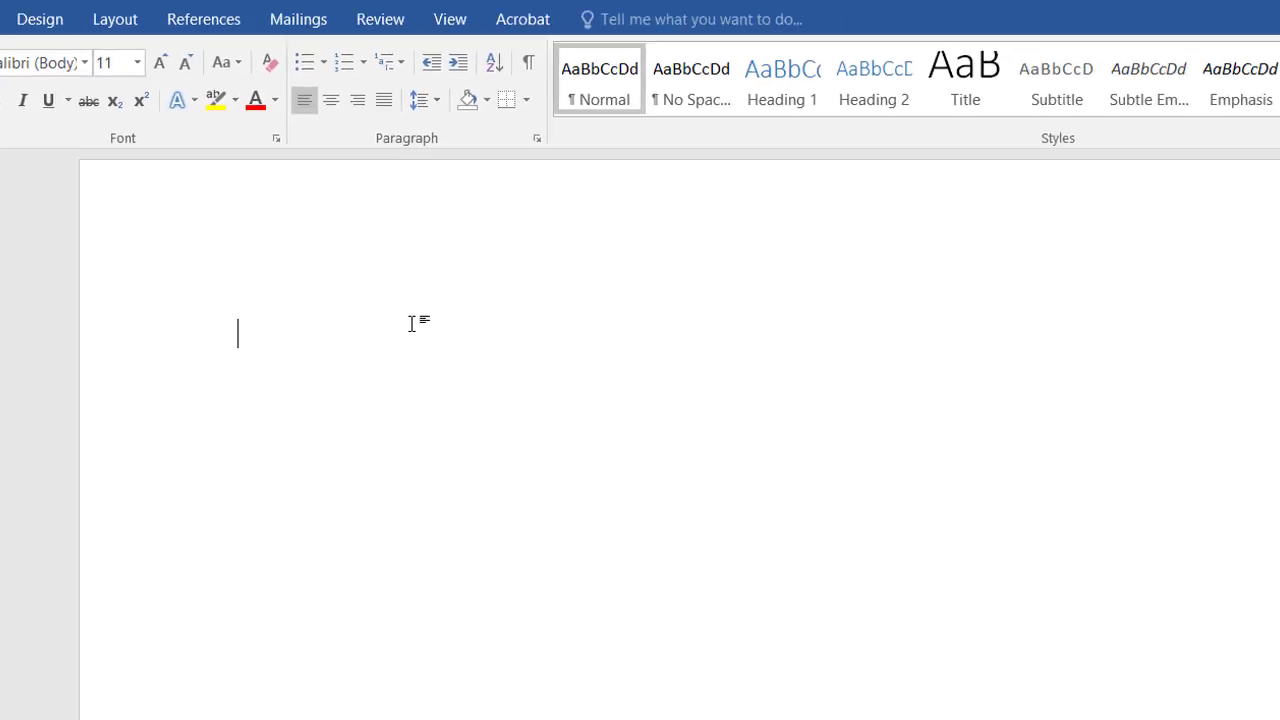
Type the line 'Tanvir Academy' and select it
type("Tanvir ")
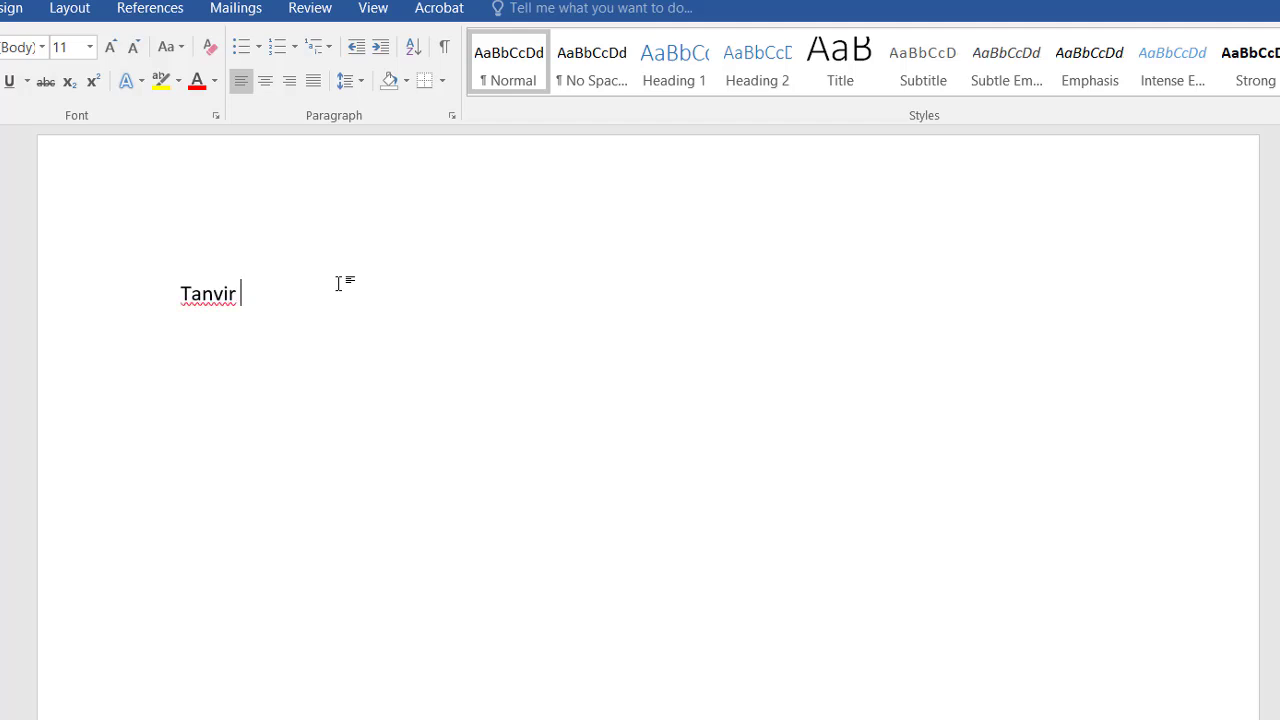
type("Academy")
left_click_drag(348, 303, 189, 314)
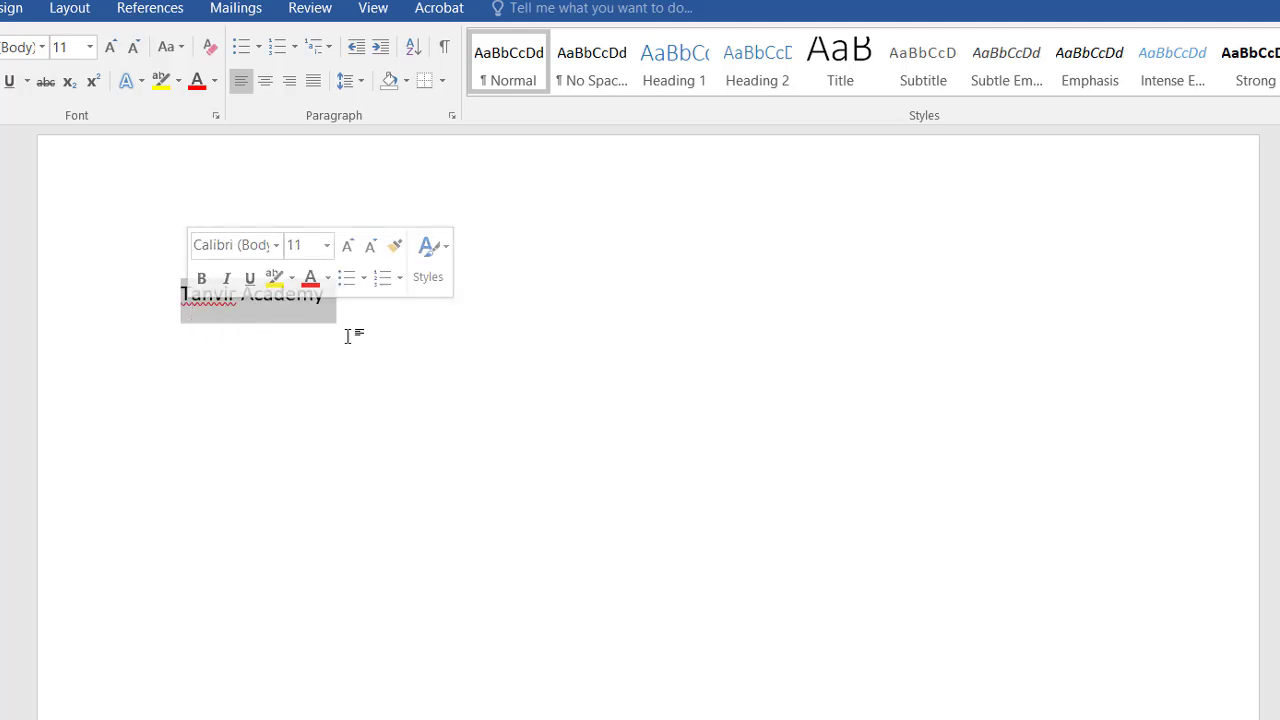
left_click(542, 332)
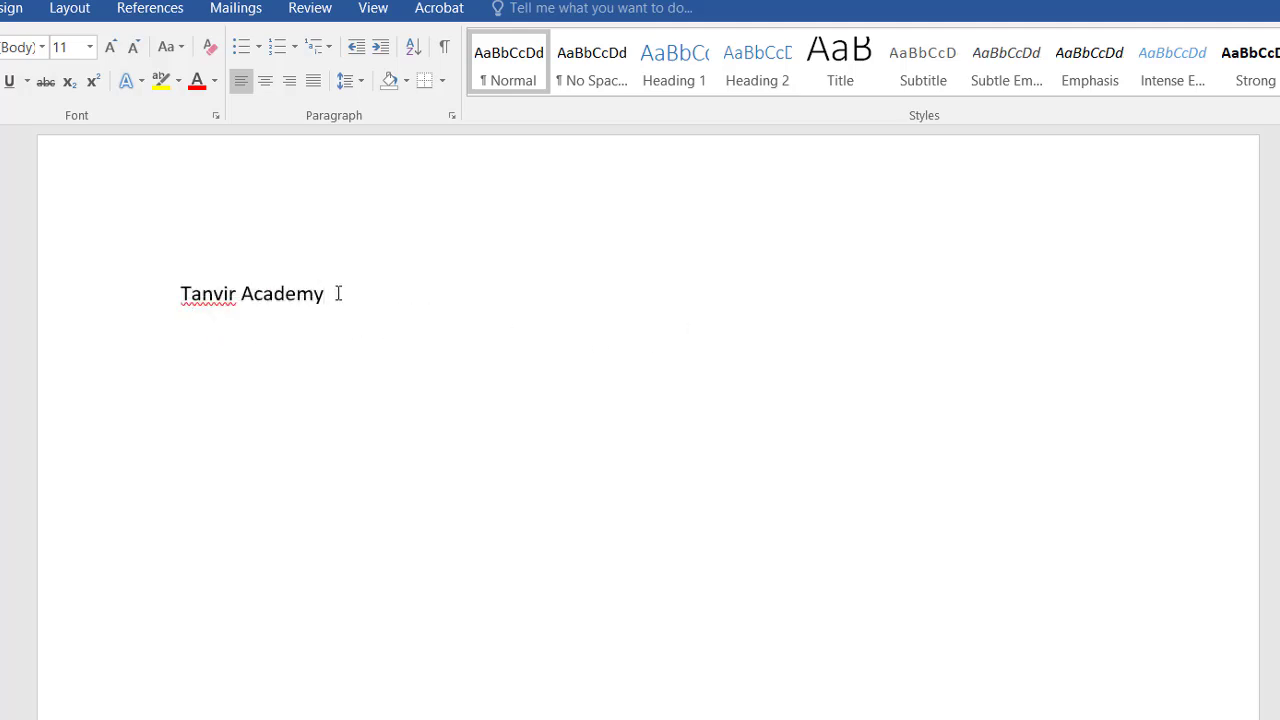
left_click_drag(338, 293, 186, 286)
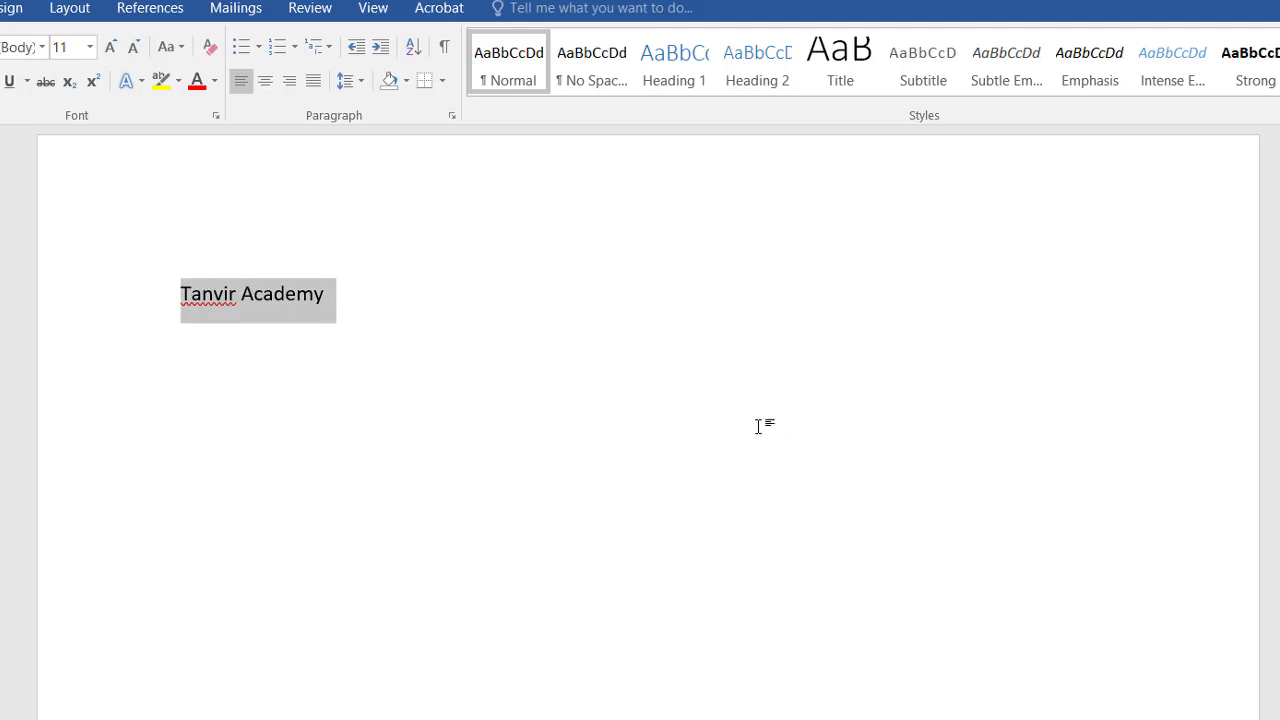
left_click(563, 297)
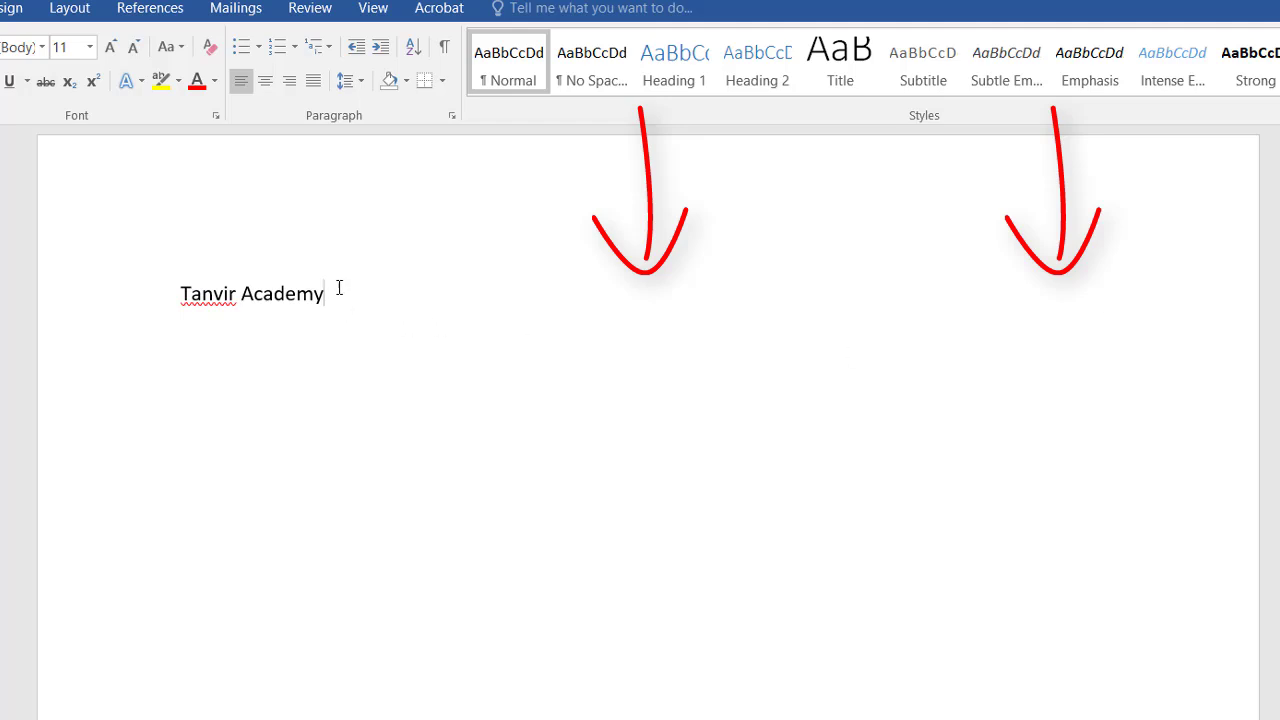
Centre the Tanvir Academy line, right-align it, then return it to left alignment
left_click_drag(337, 286, 2, 314)
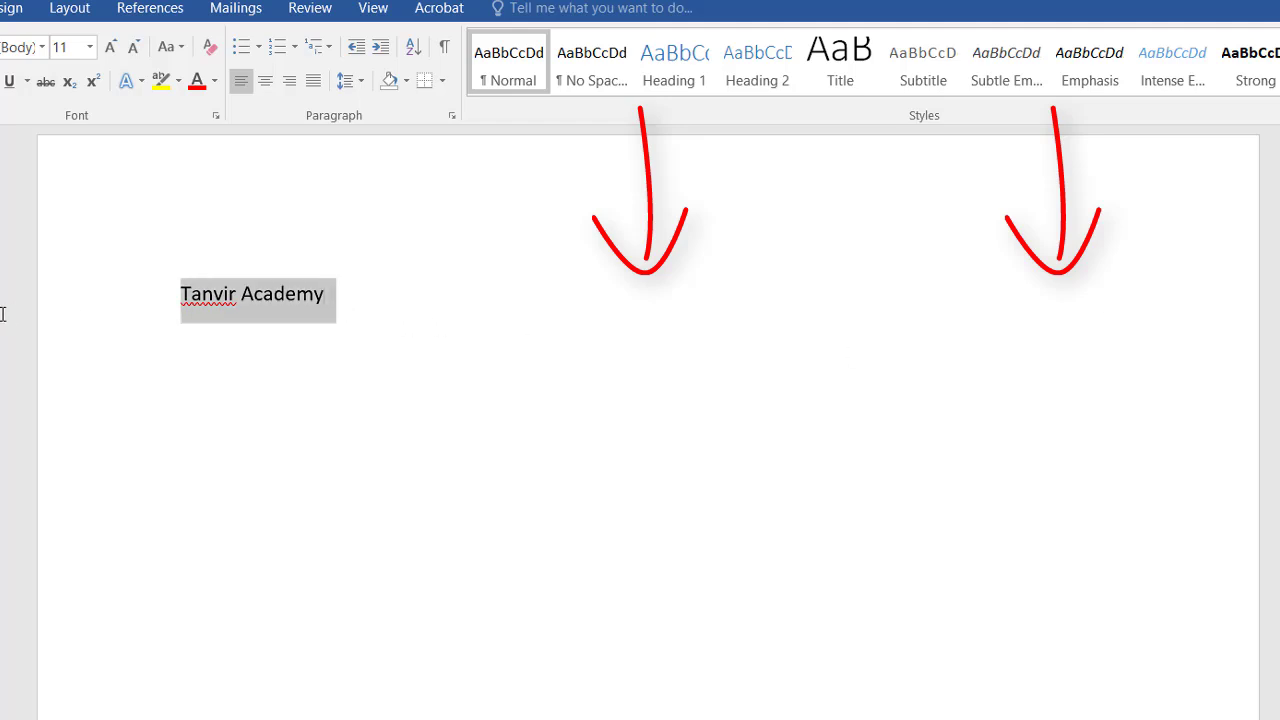
left_click(265, 82)
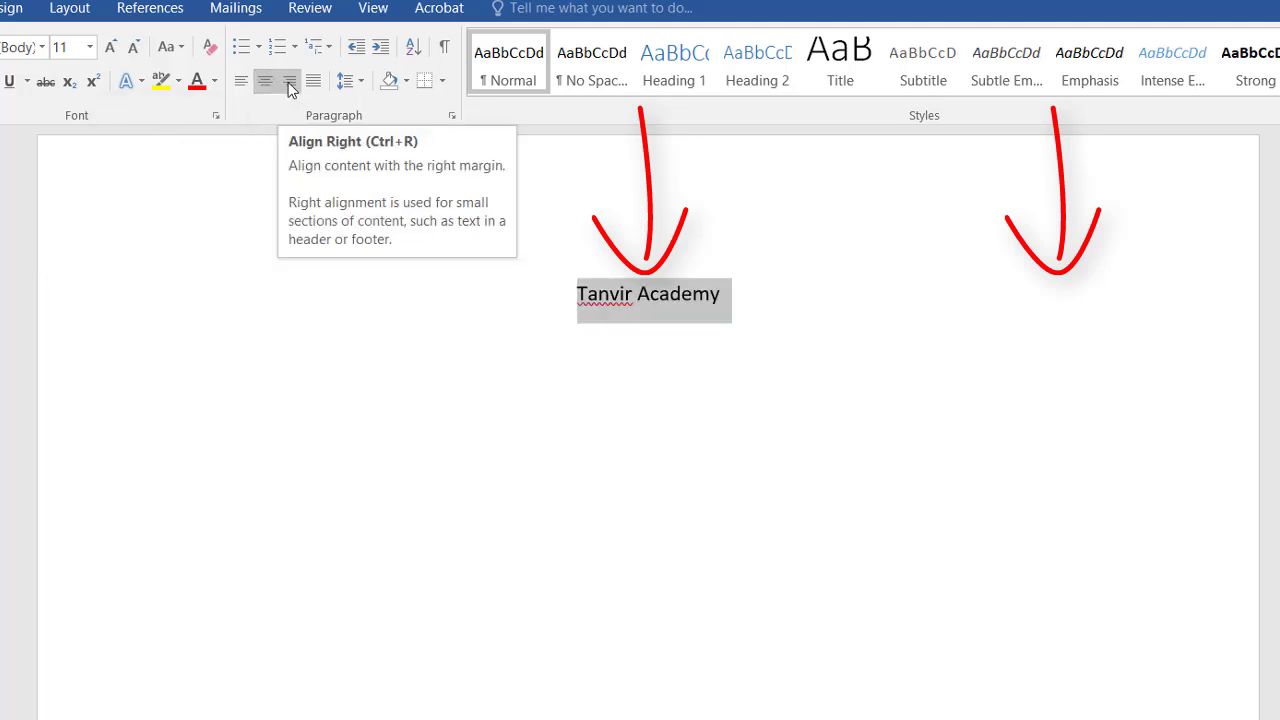
left_click(289, 84)
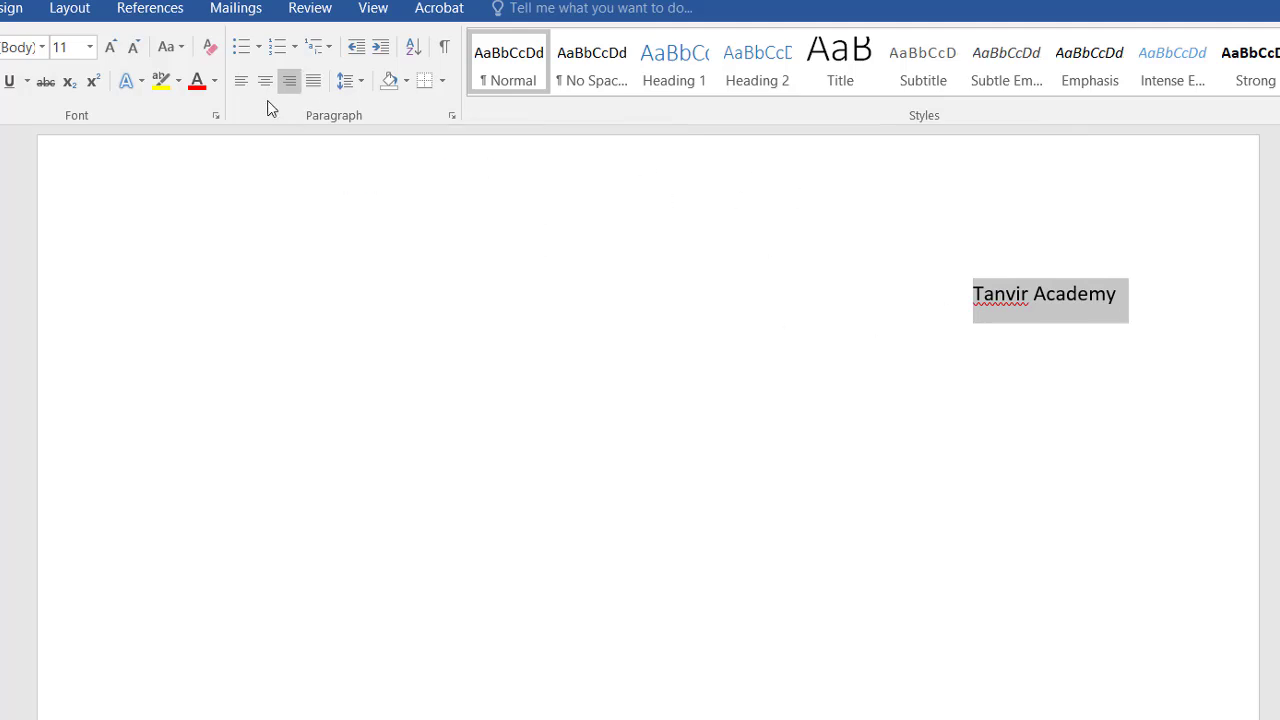
left_click(242, 88)
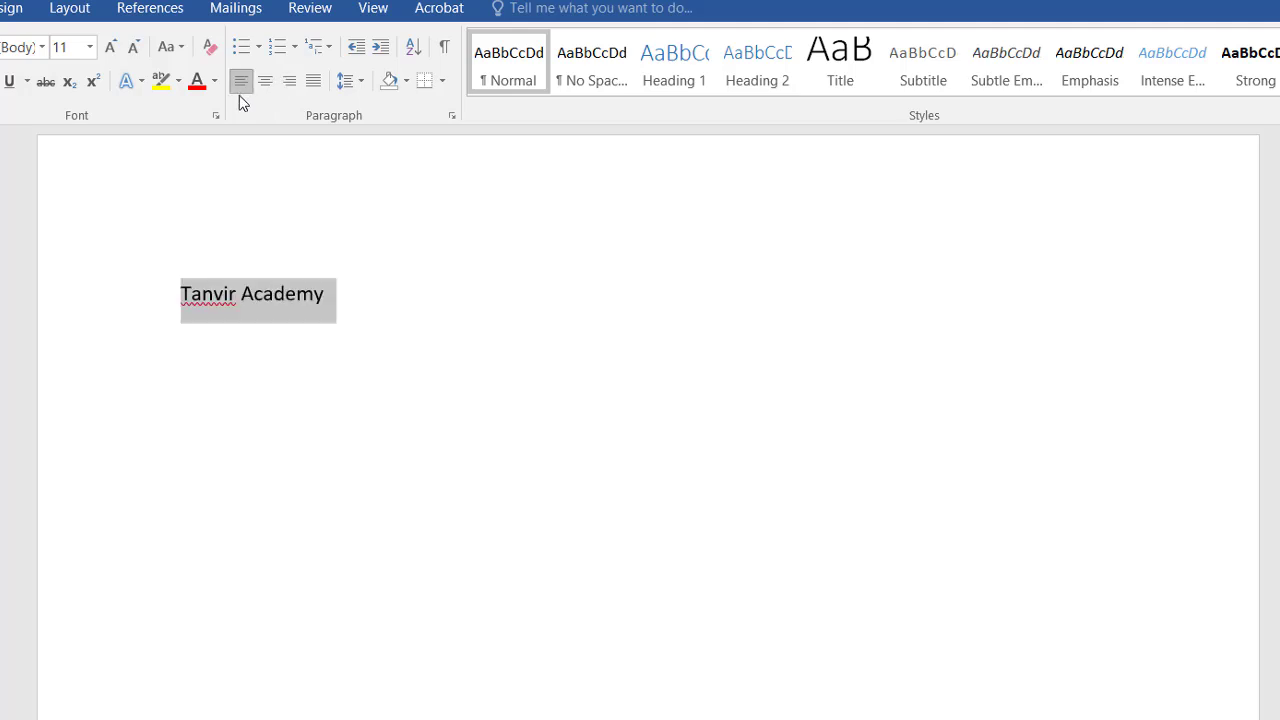
left_click(352, 295)
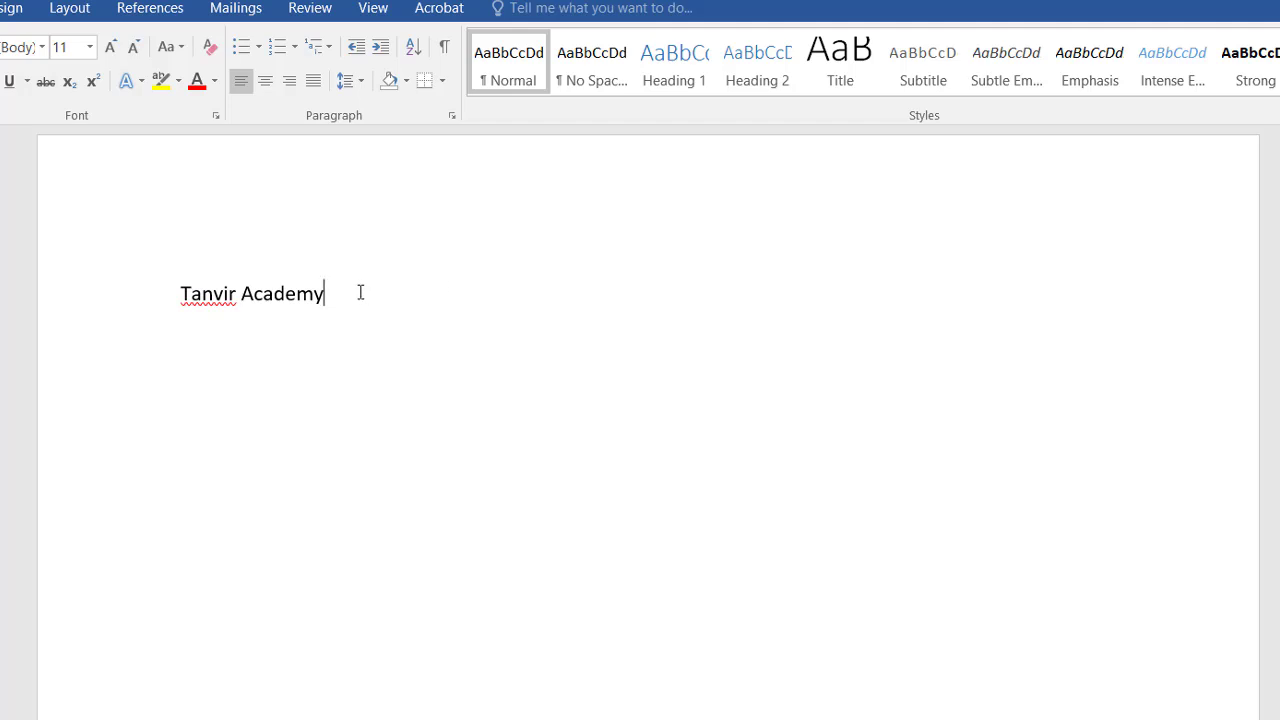
Replace the Tanvir Academy line with five sample paragraphs using =rand()
triple_click(308, 349)
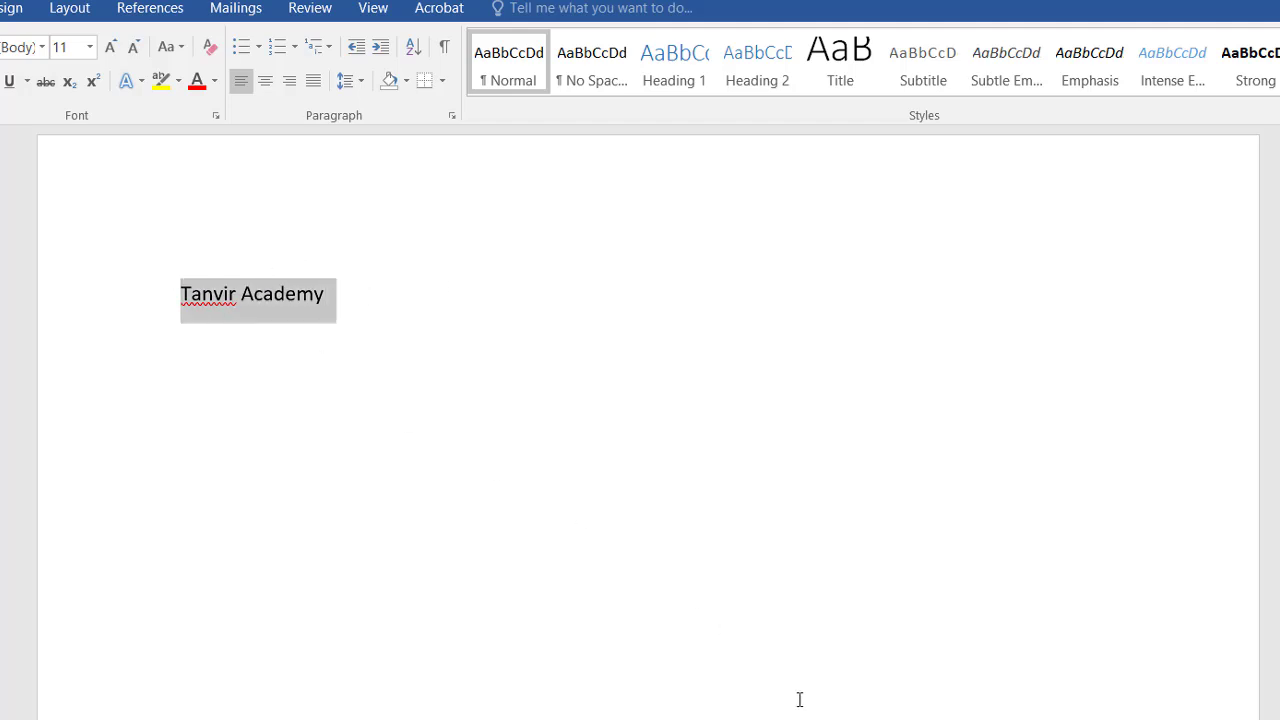
left_click(324, 306)
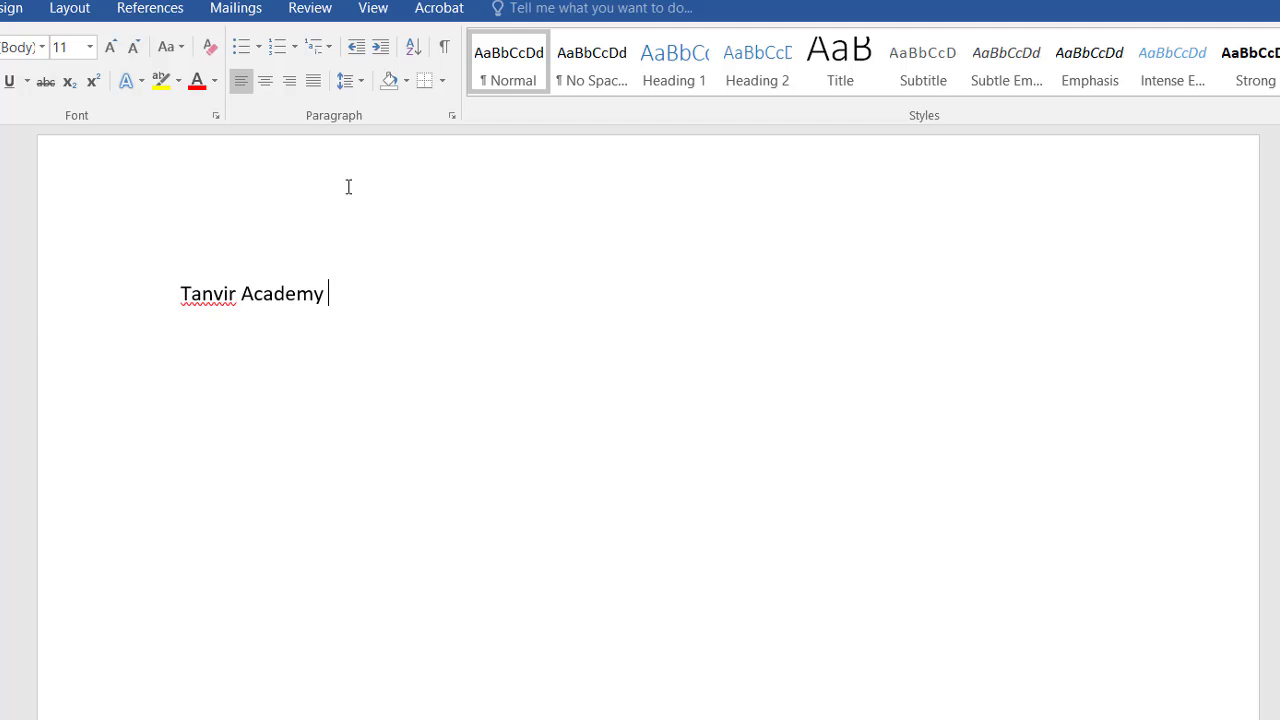
left_click_drag(351, 291, 178, 291)
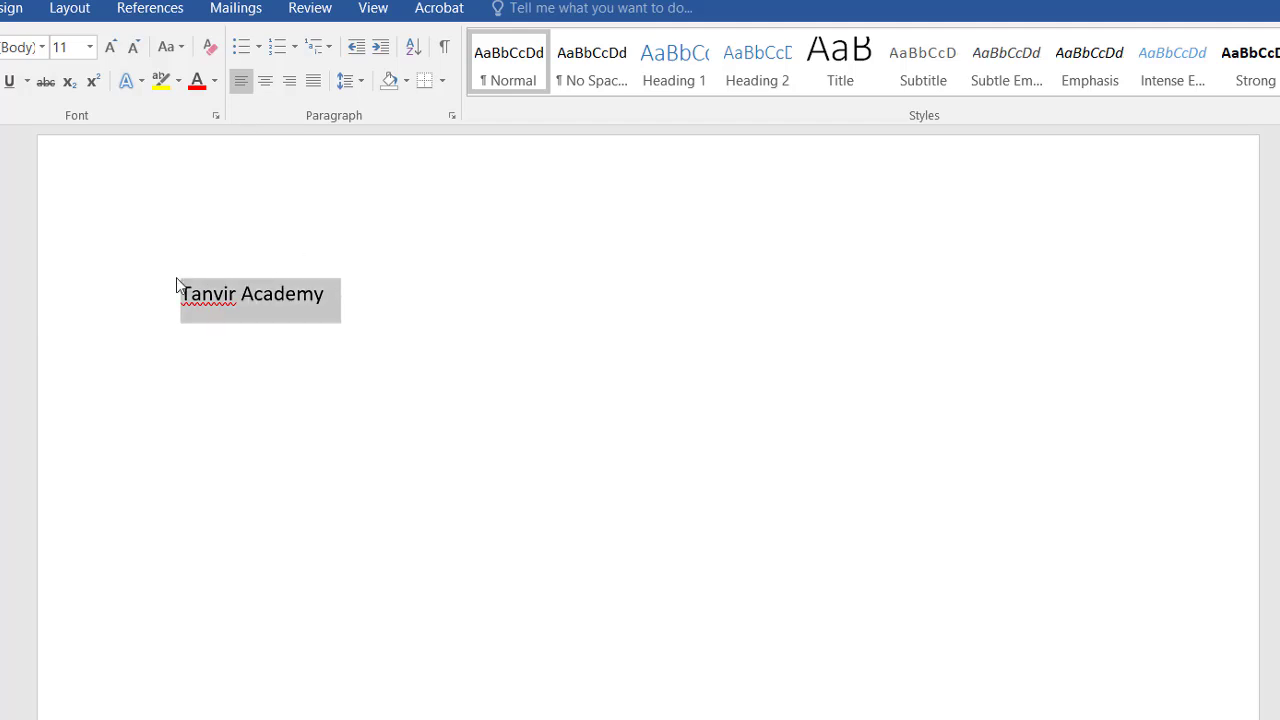
type("=r")
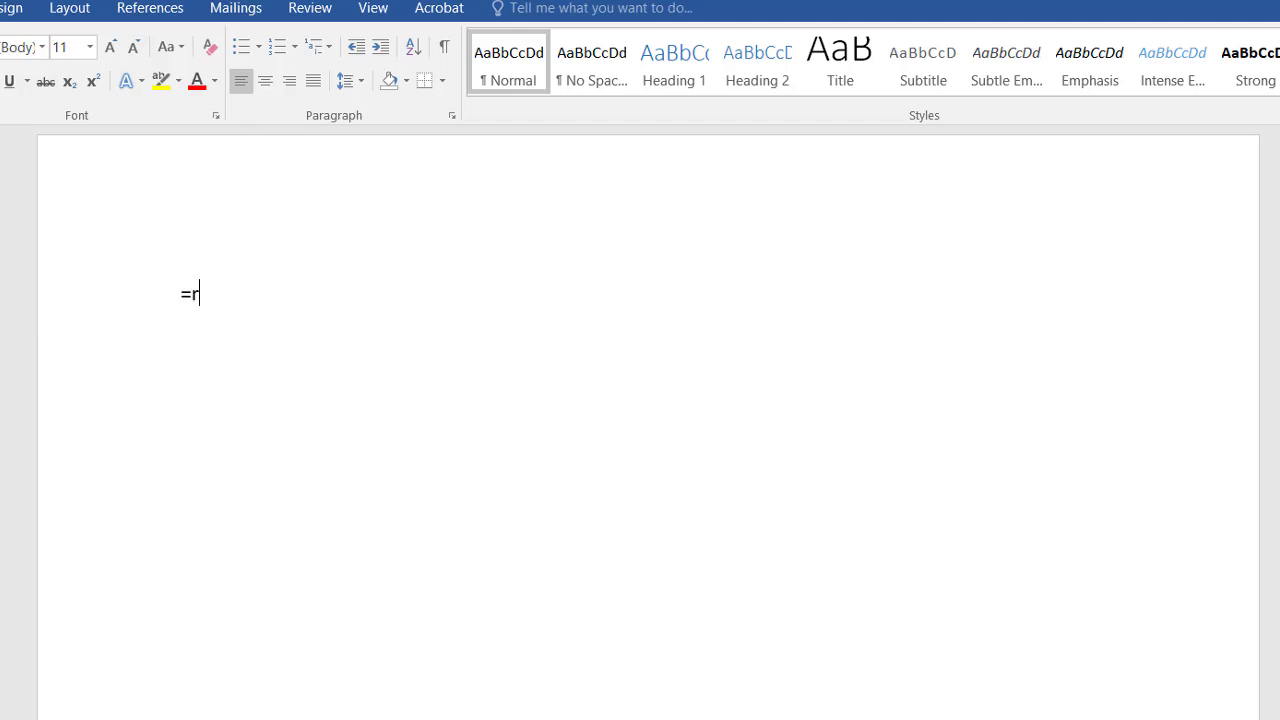
type("ans")
key("BackSpace")
type("d()")
key("Return")
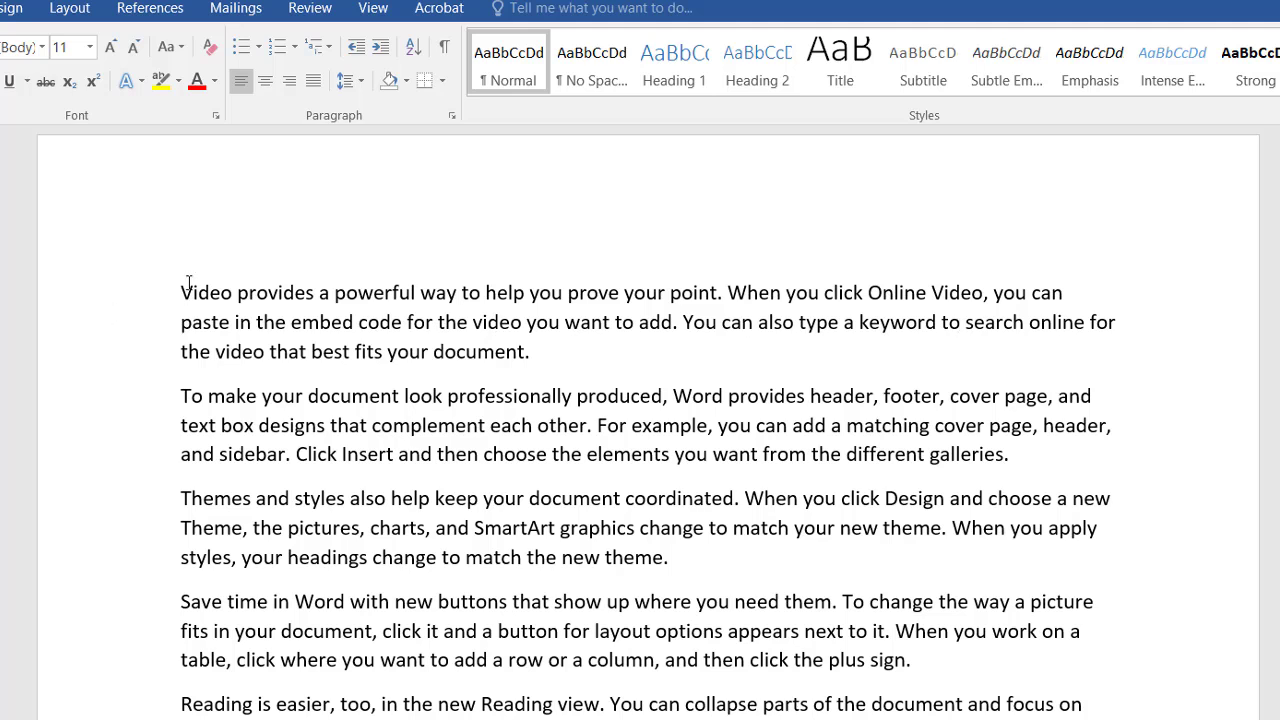
left_click_drag(180, 289, 1064, 296)
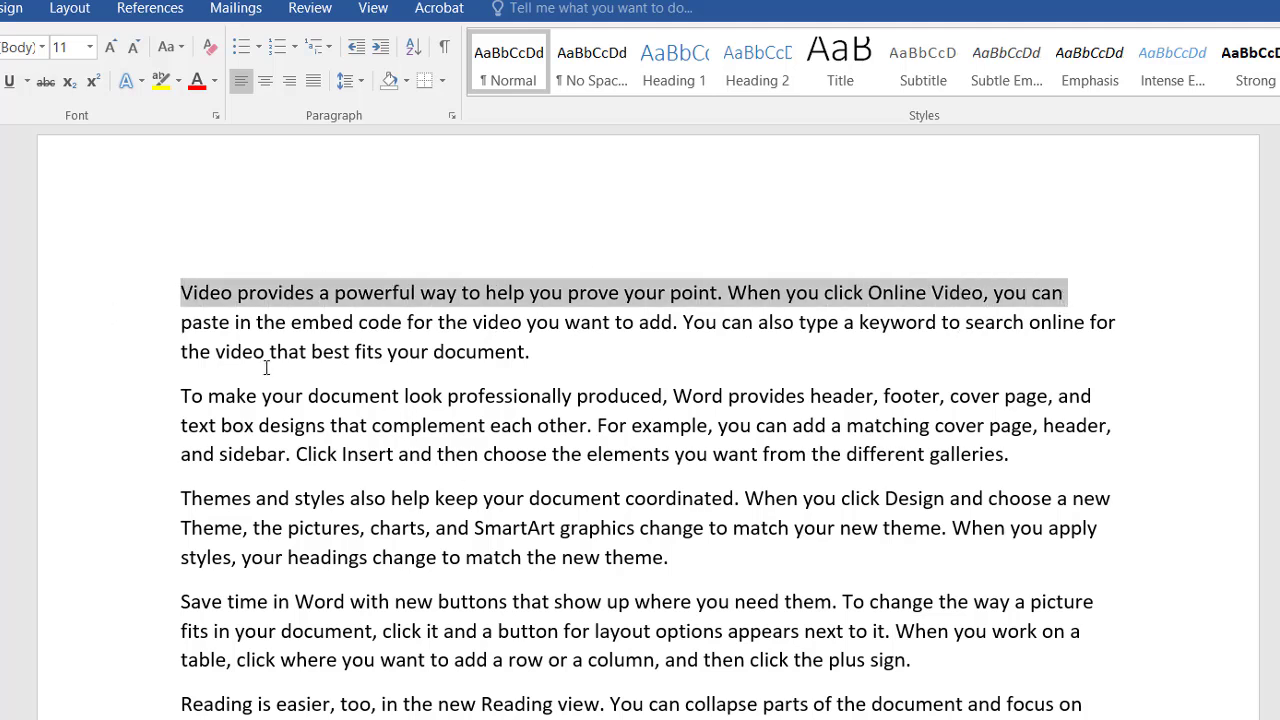
left_click_drag(197, 324, 1118, 325)
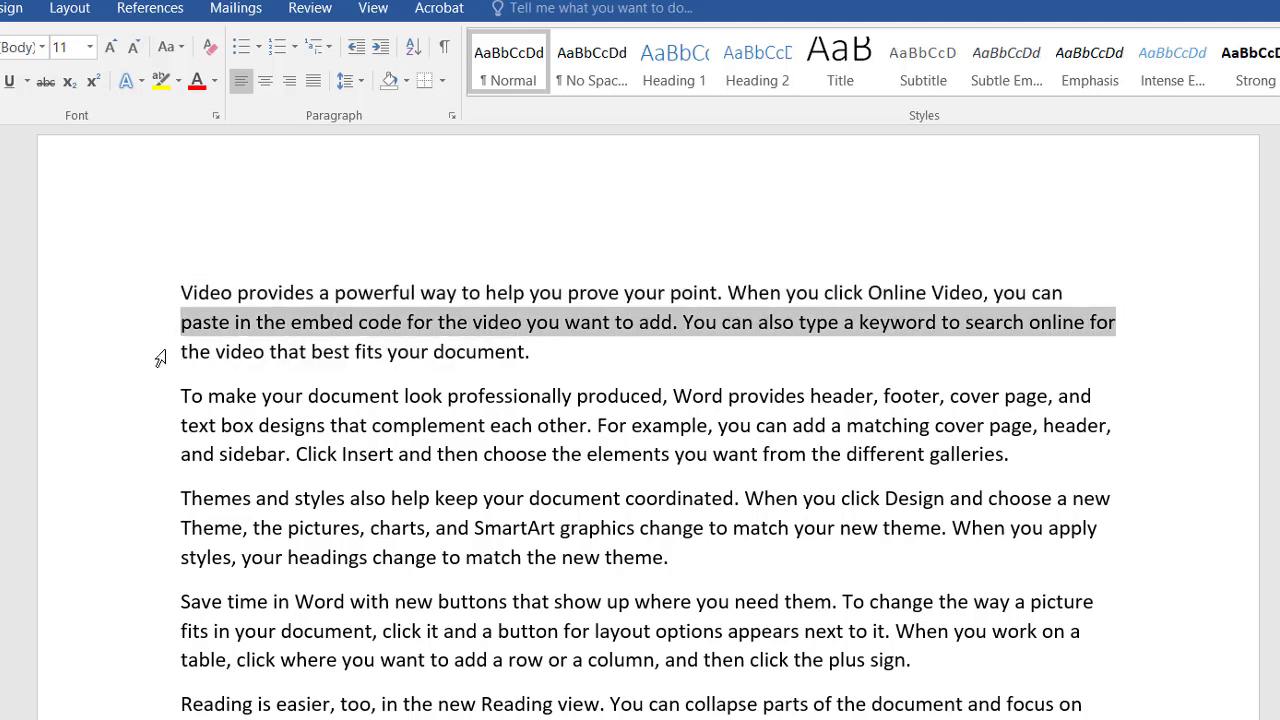
left_click_drag(178, 356, 537, 360)
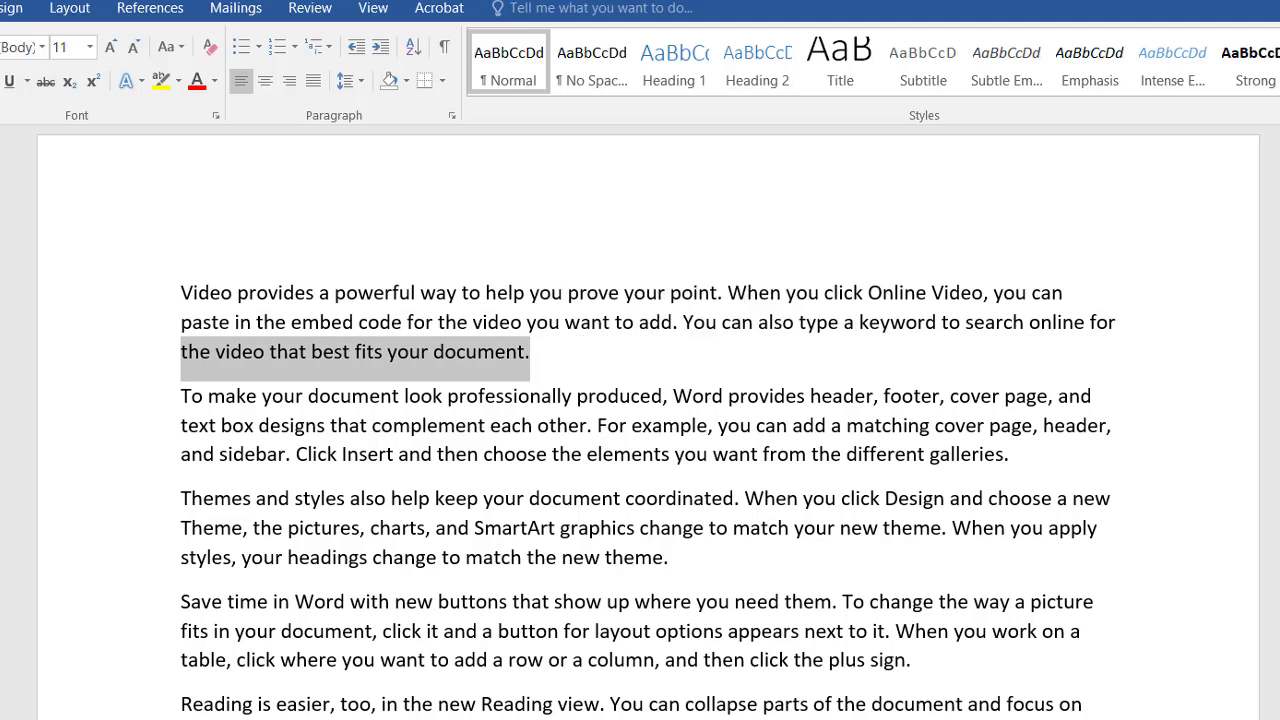
key("Right")
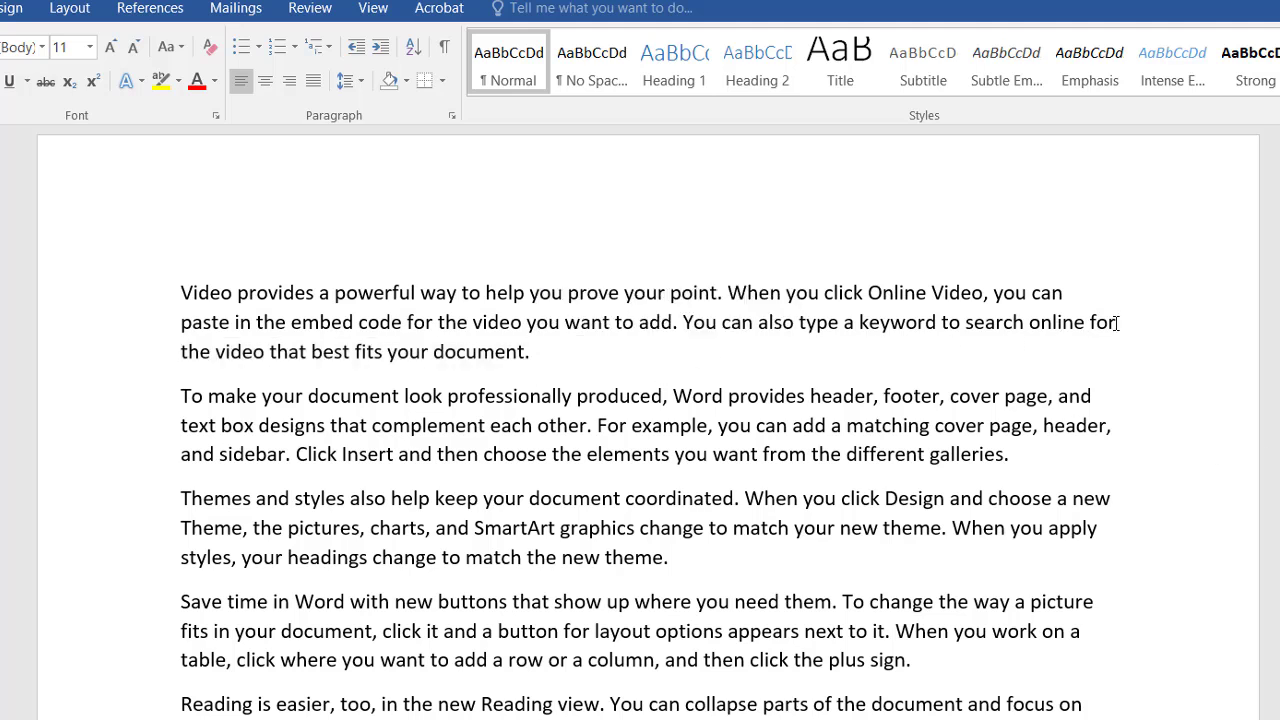
left_click_drag(1118, 323, 960, 298)
left_click_drag(1026, 457, 716, 388)
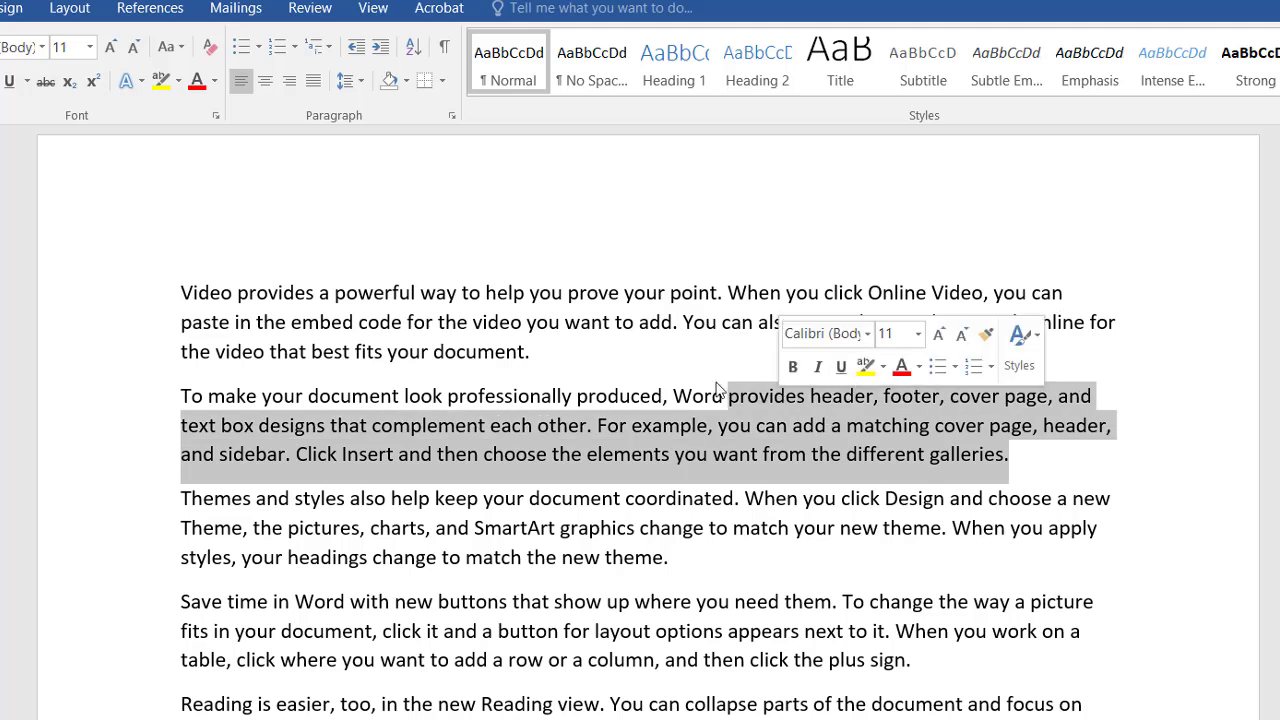
left_click(652, 360)
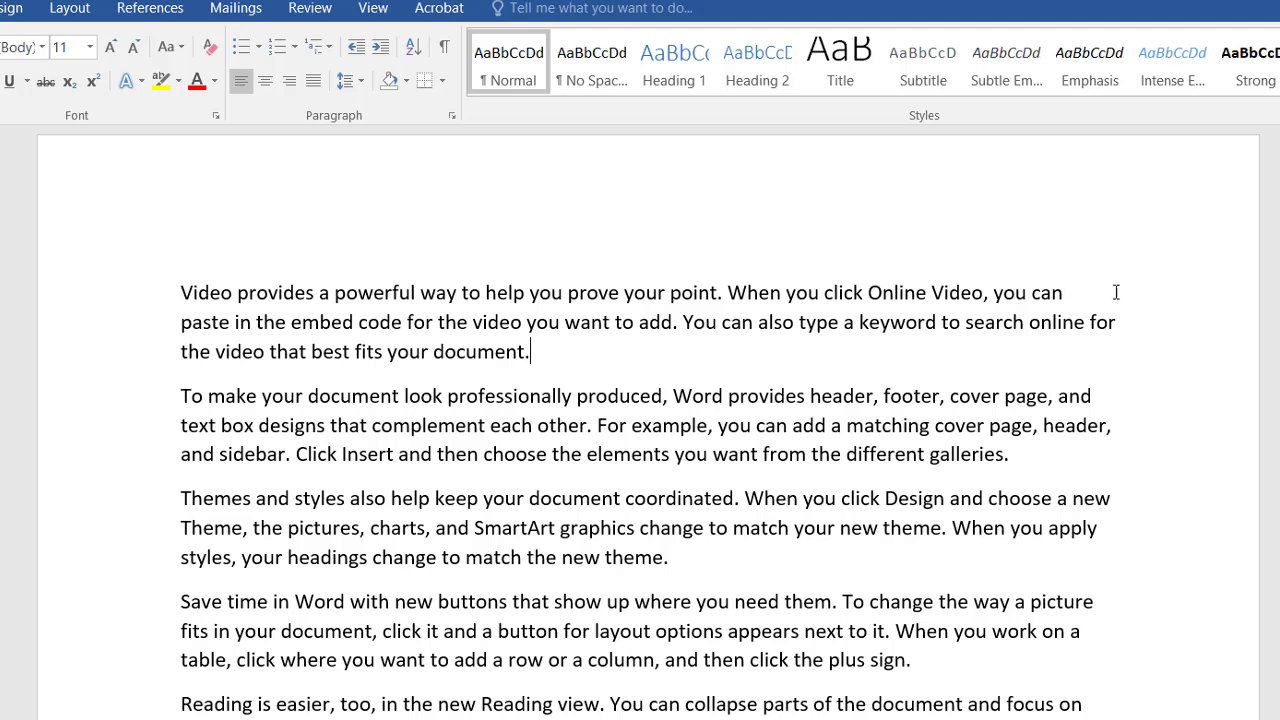
left_click_drag(986, 290, 1102, 295)
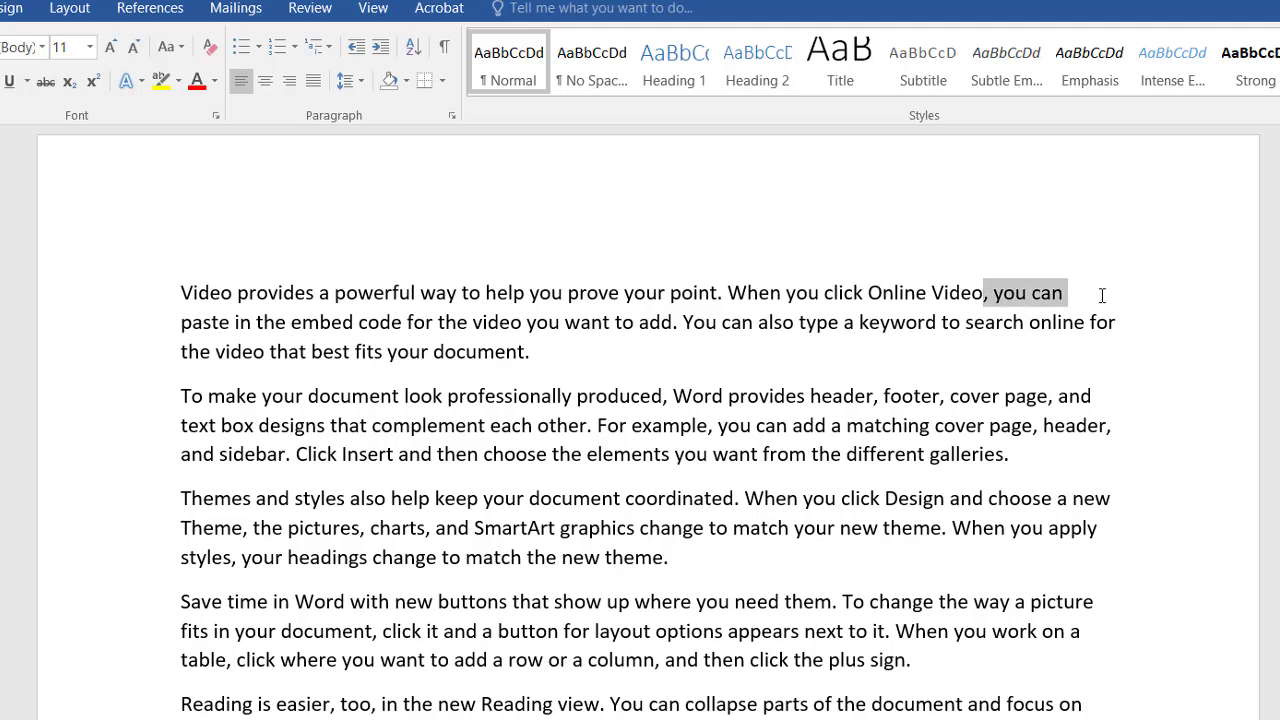
left_click(1085, 322)
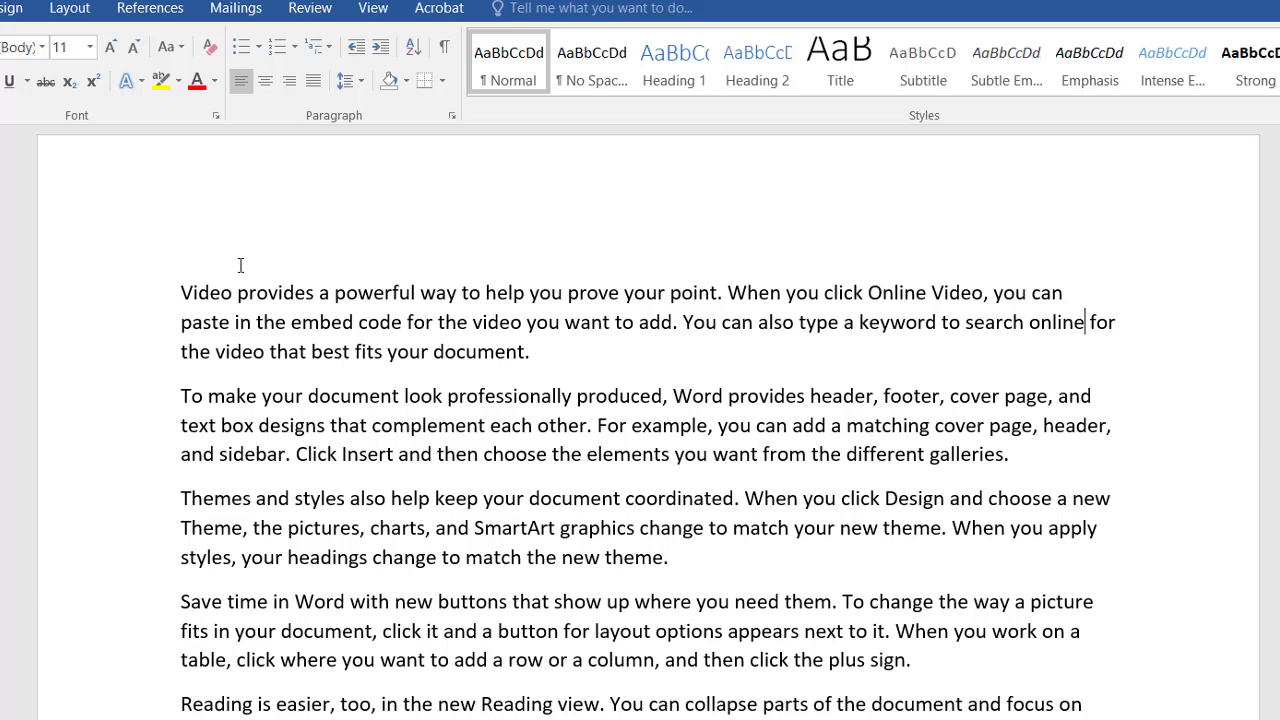
left_click_drag(184, 289, 1090, 716)
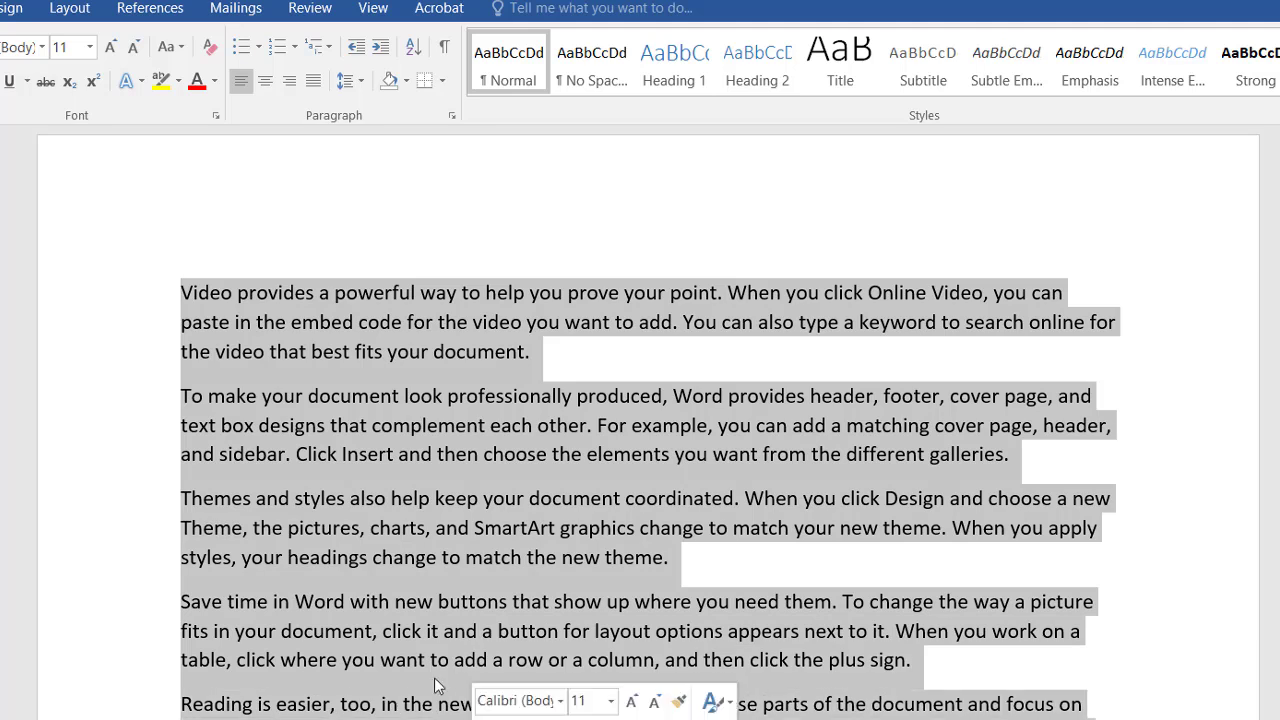
Justify the five sample paragraphs so each line spans both margins evenly
left_click(312, 92)
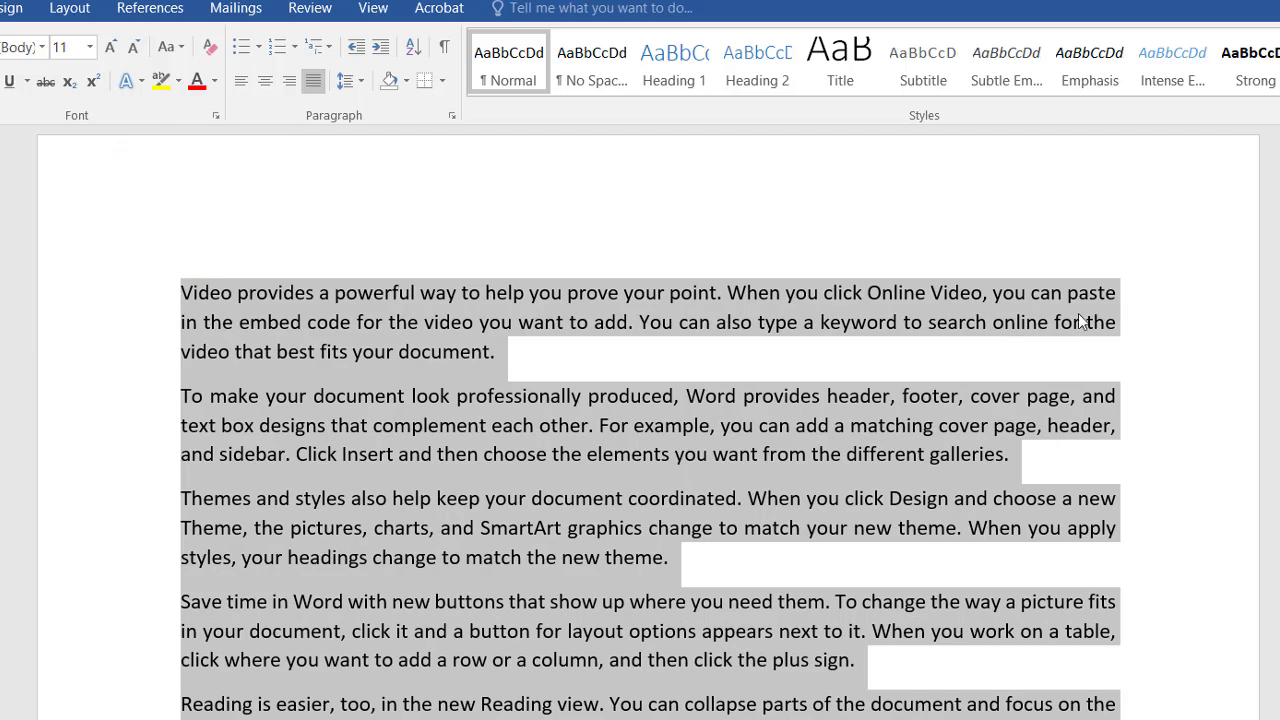
left_click(737, 365)
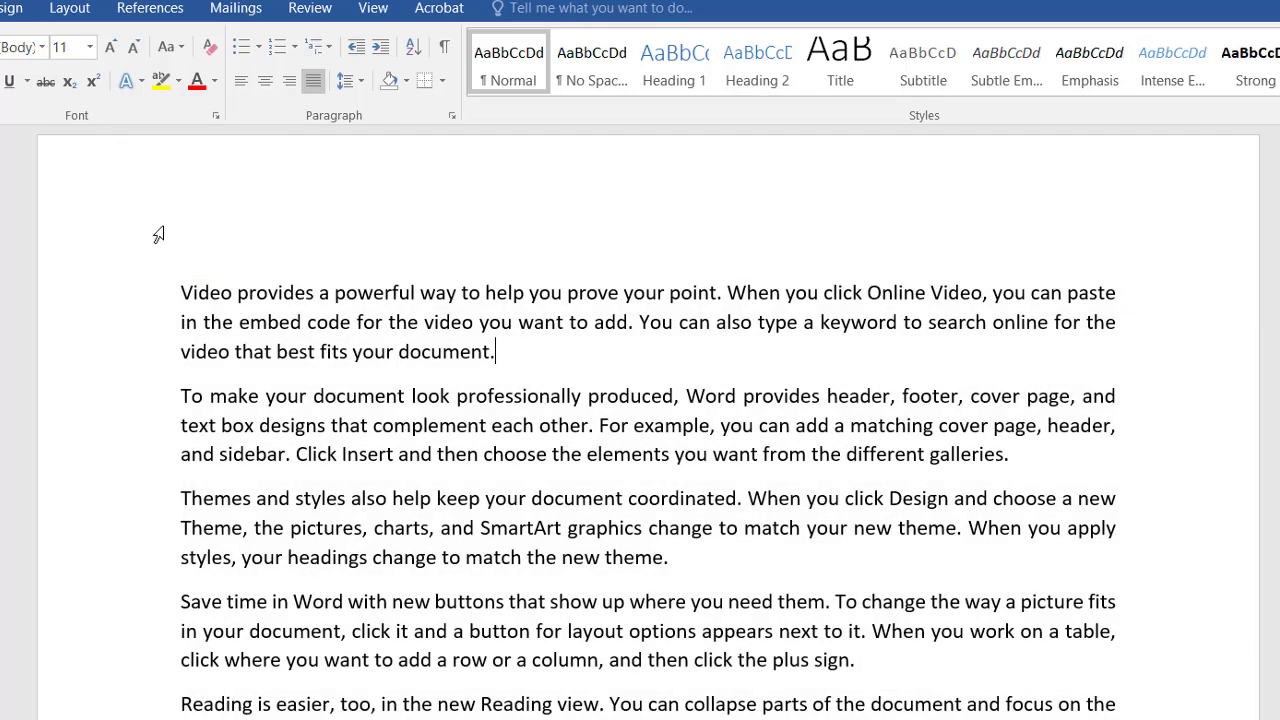
left_click_drag(180, 292, 700, 719)
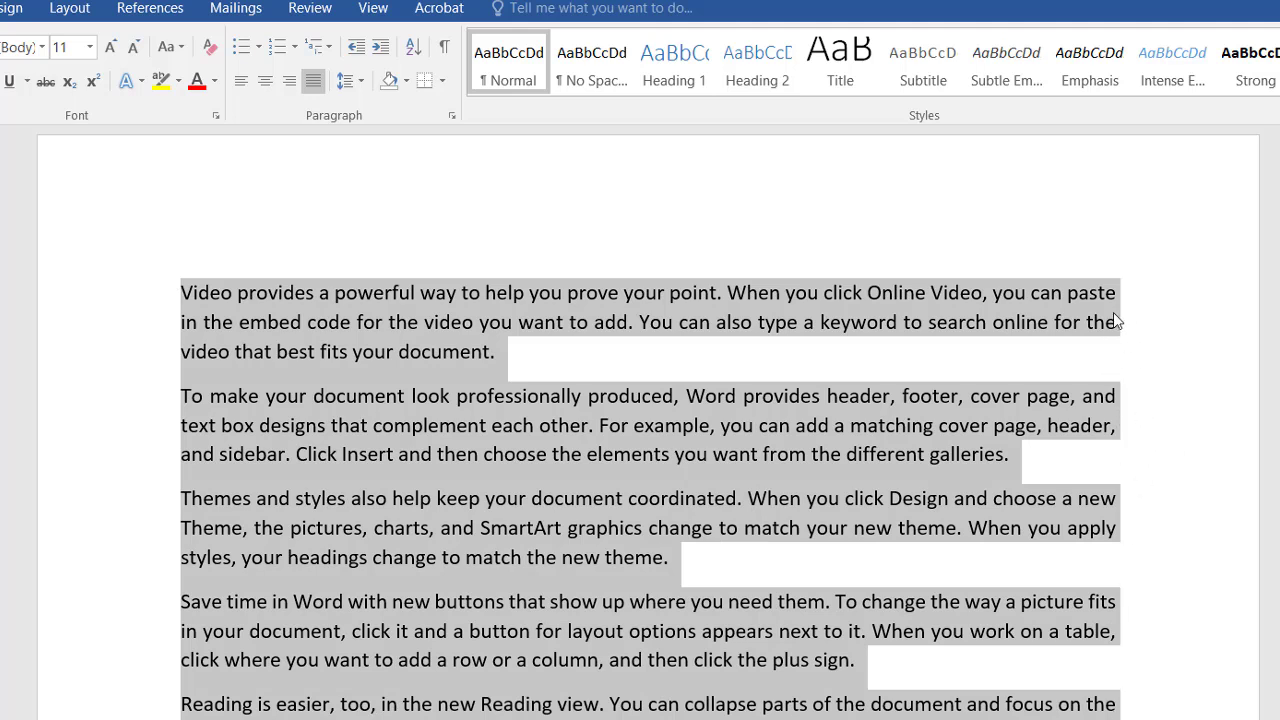
left_click(1090, 351)
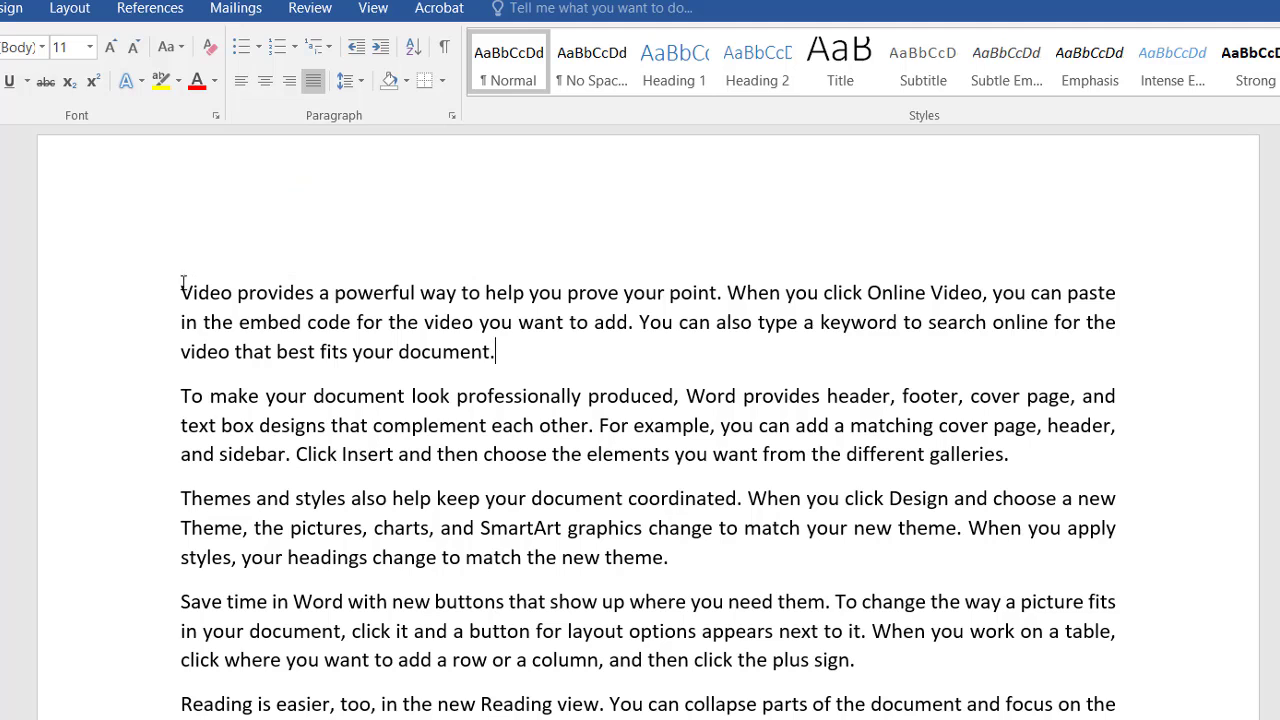
left_click_drag(182, 283, 364, 636)
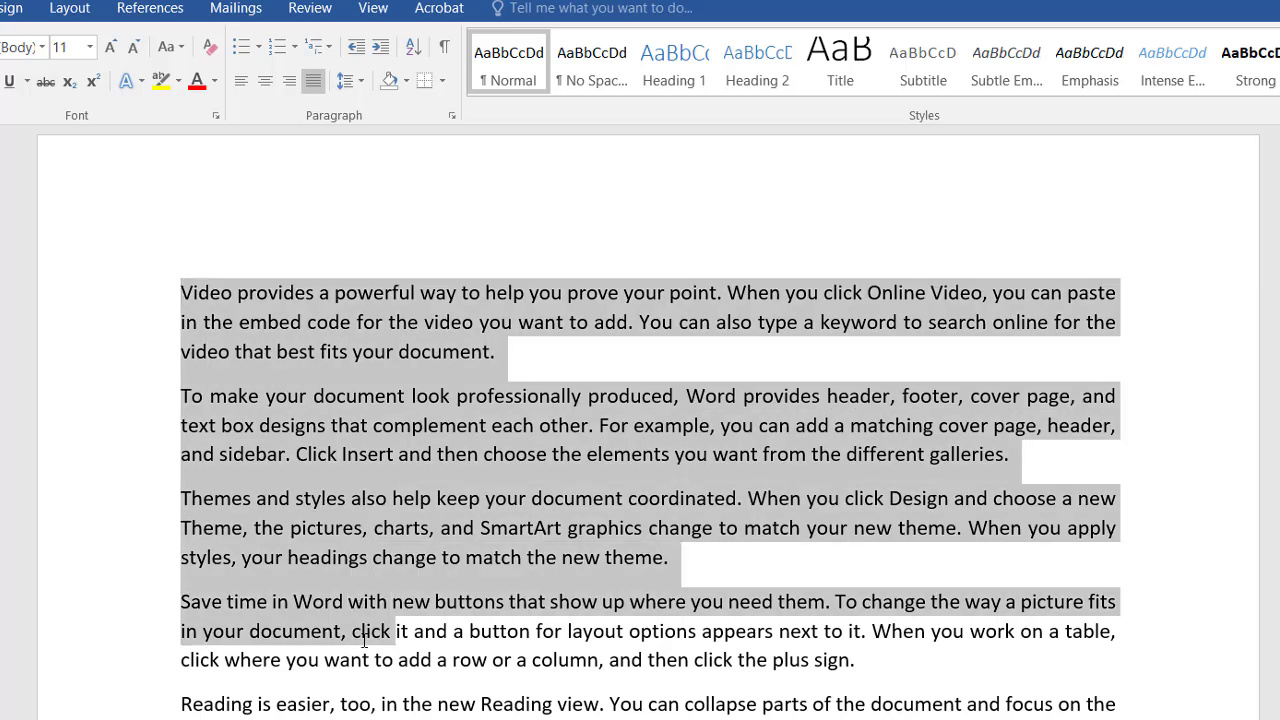
key("Home")
key("Return")
key("Return")
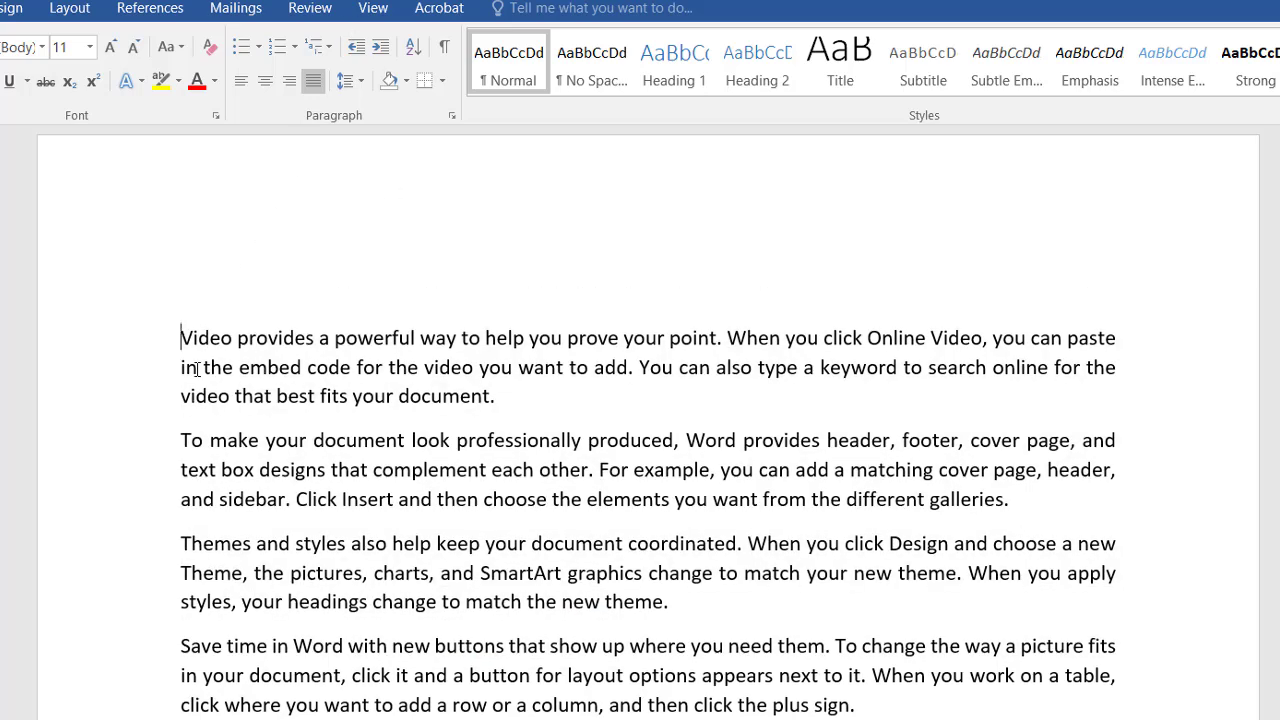
key("Up")
key("Up")
type("Ta")
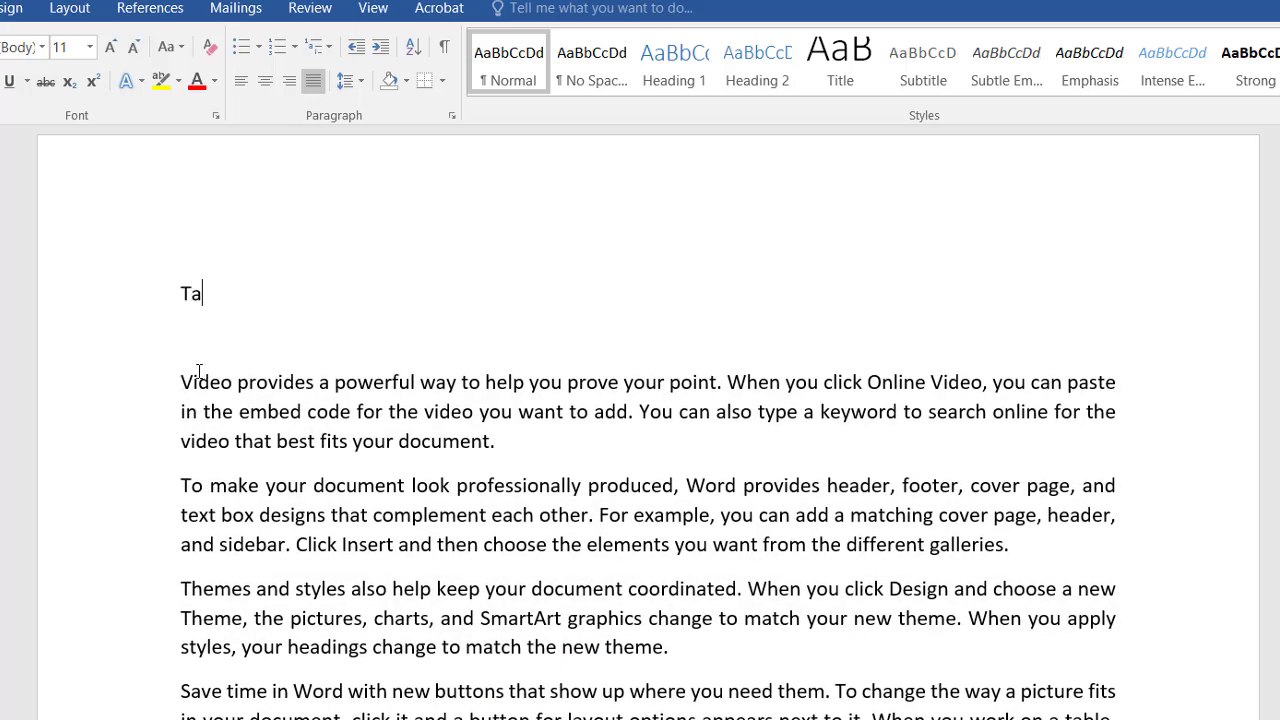
type("nvir Academy")
key("shift+Home")
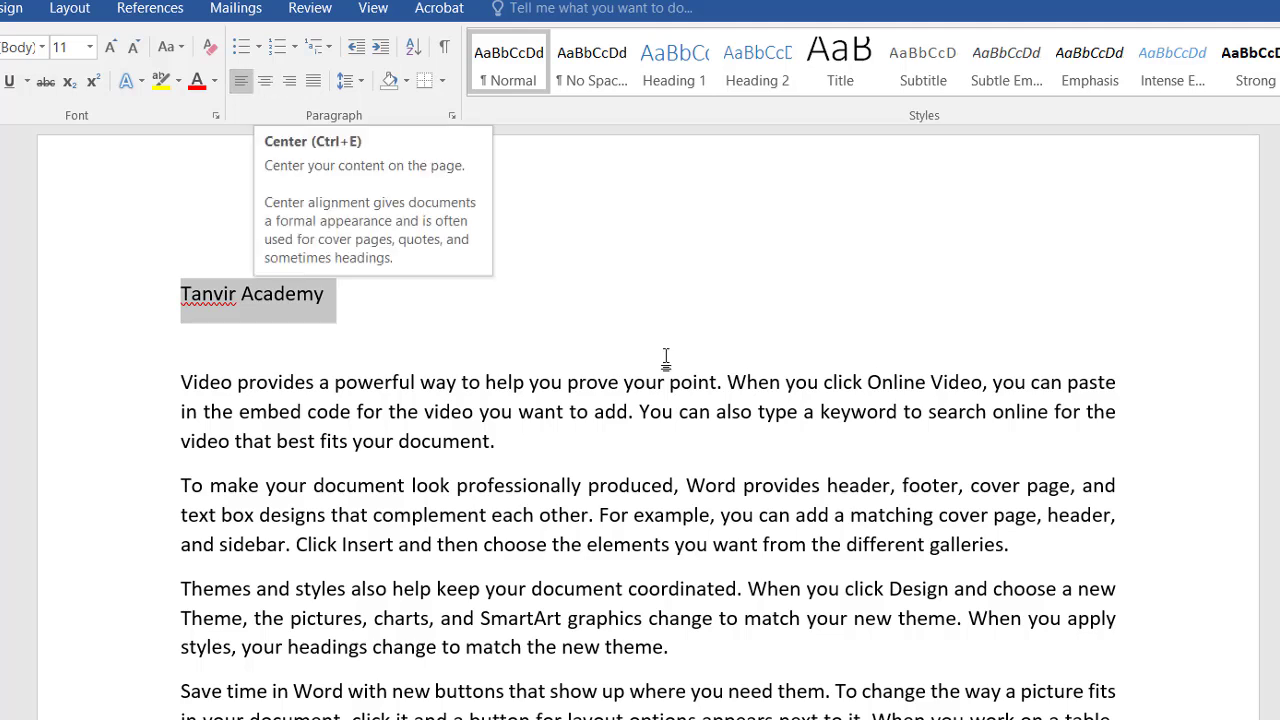
key("ctrl+e")
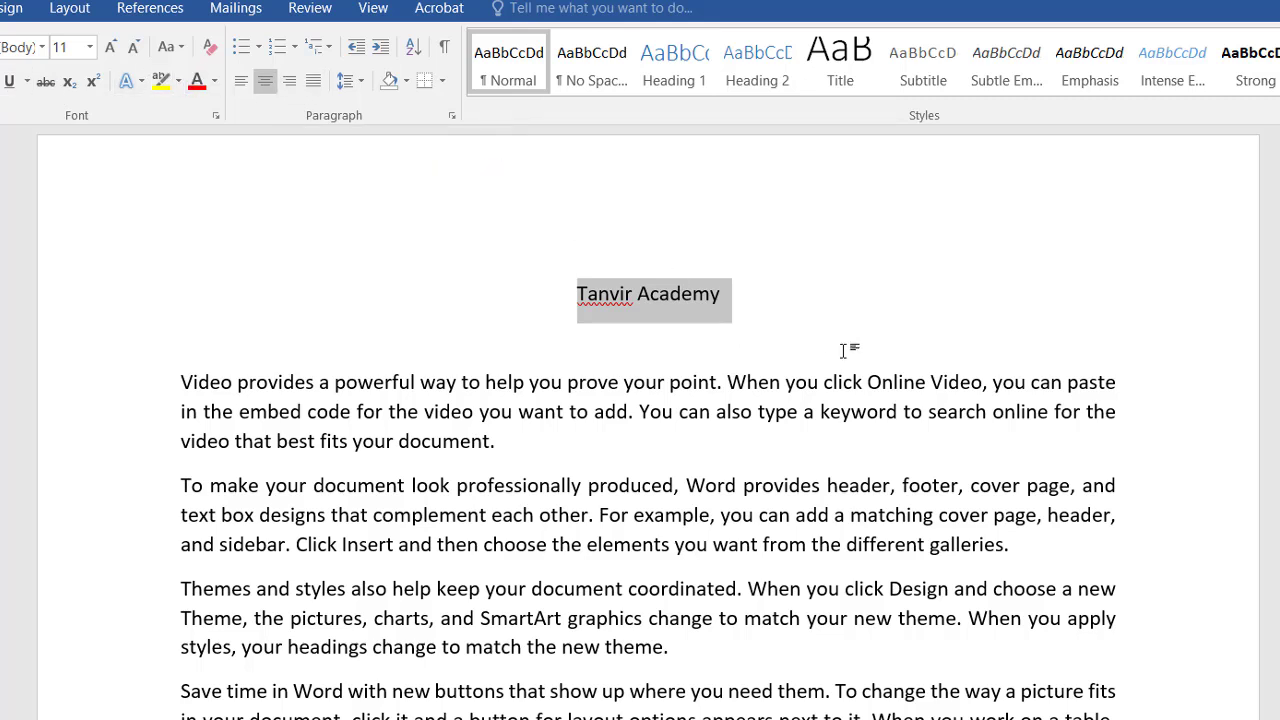
key("ctrl+r")
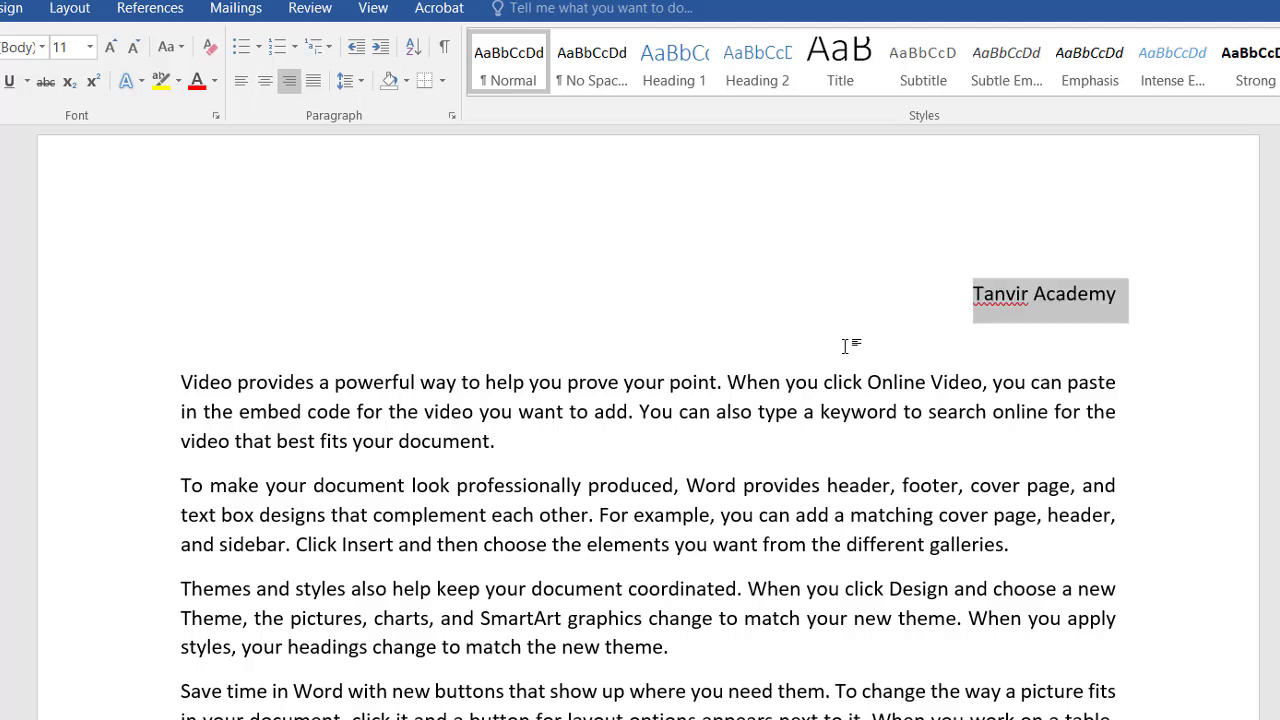
key("ctrl+l")
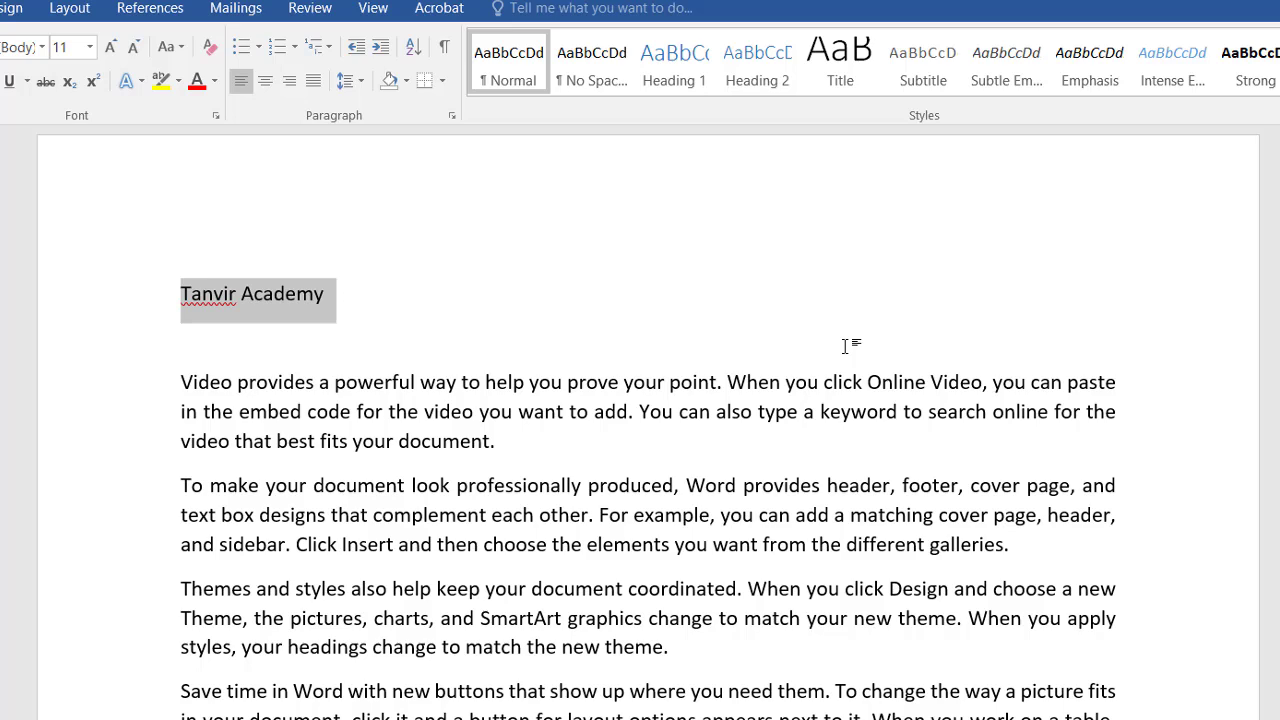
scroll(180, 297, "down", 3)
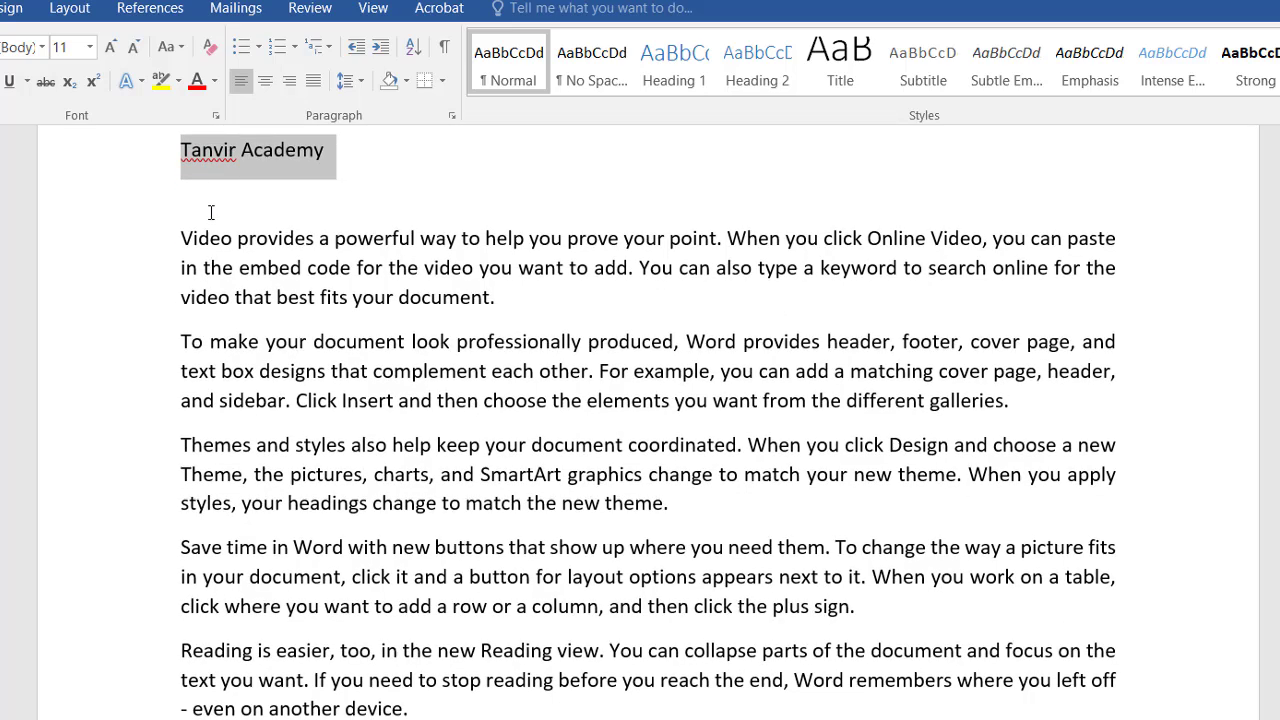
left_click_drag(181, 238, 420, 715)
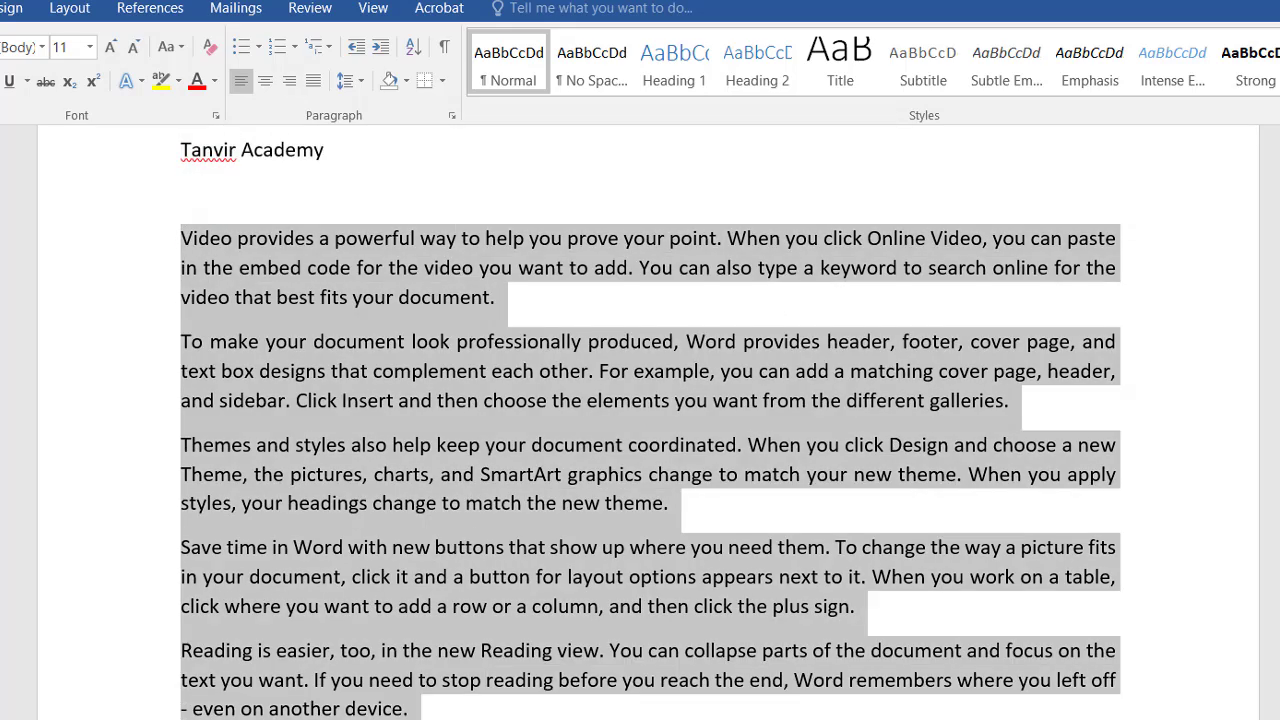
key("ctrl+j")
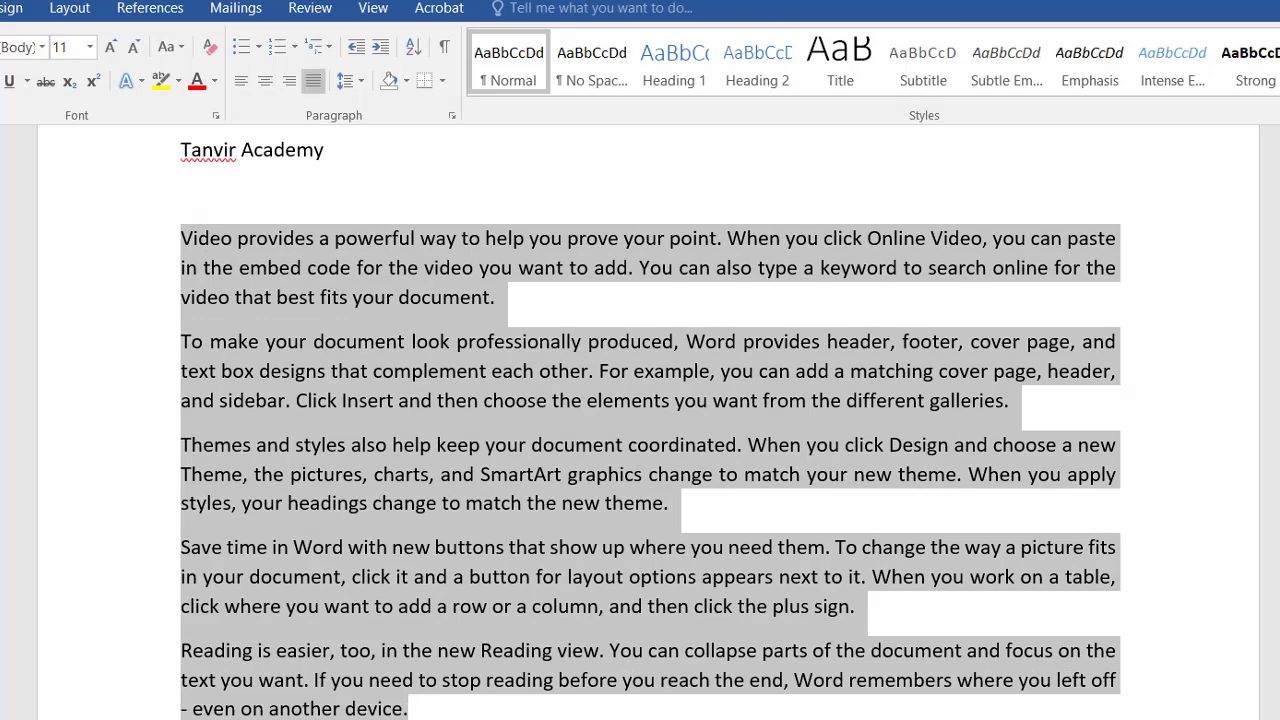
key("ctrl+l")
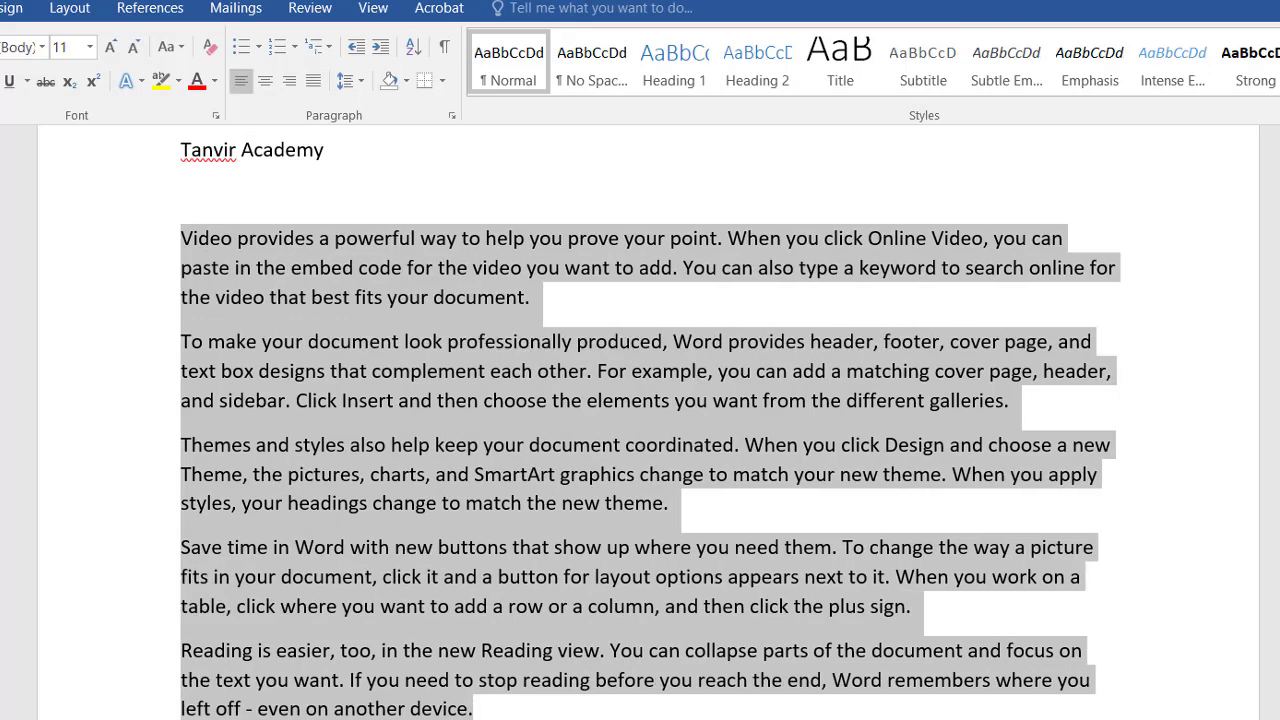
key("ctrl+j")
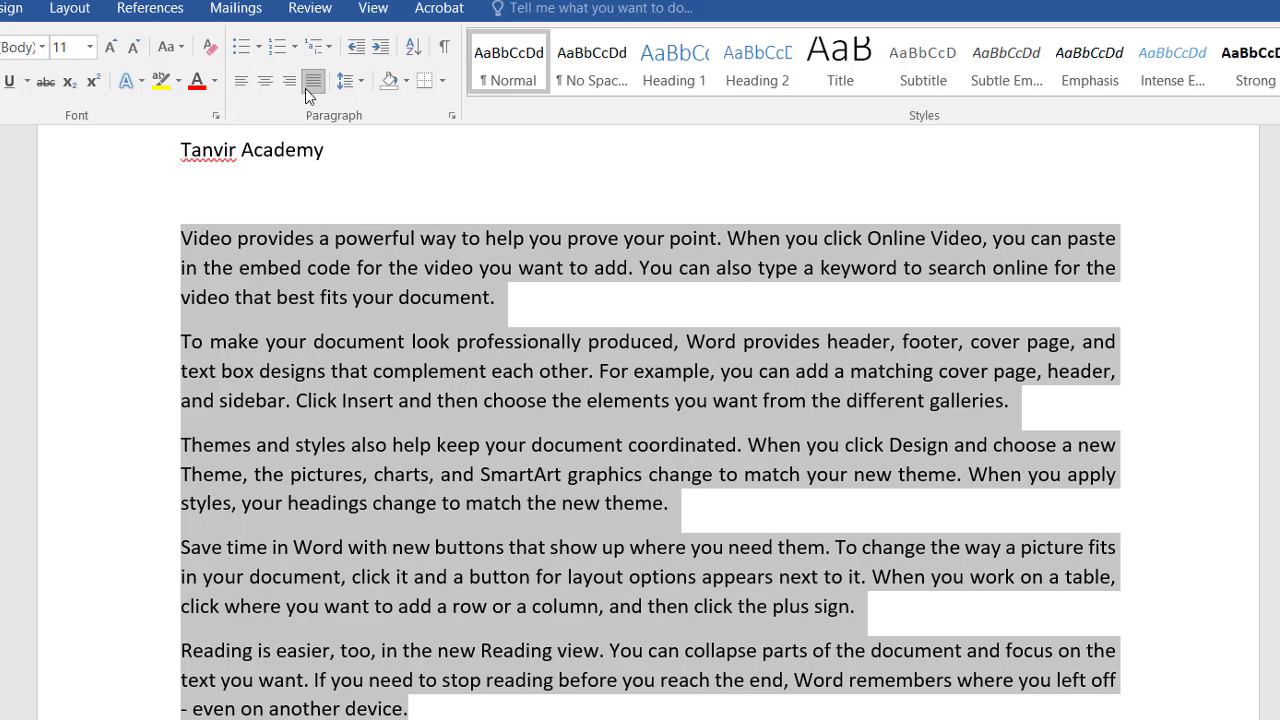
scroll(448, 343, "up", 2)
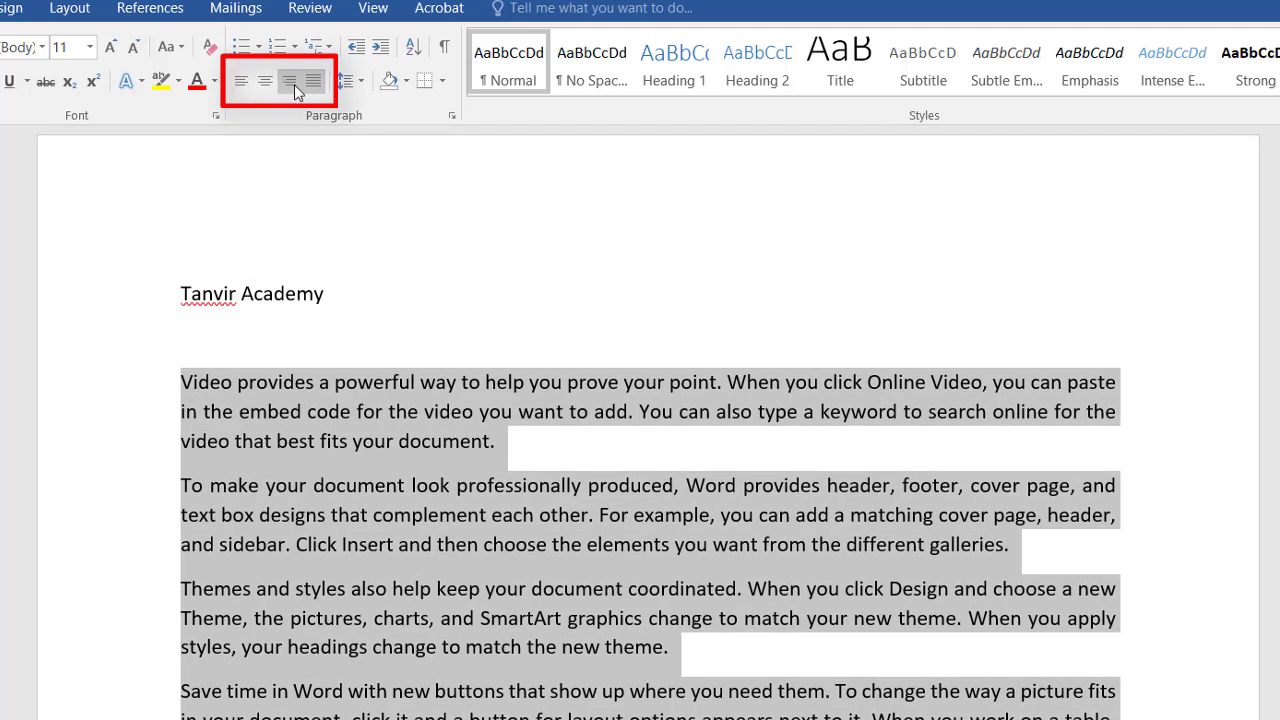
left_click(496, 440)
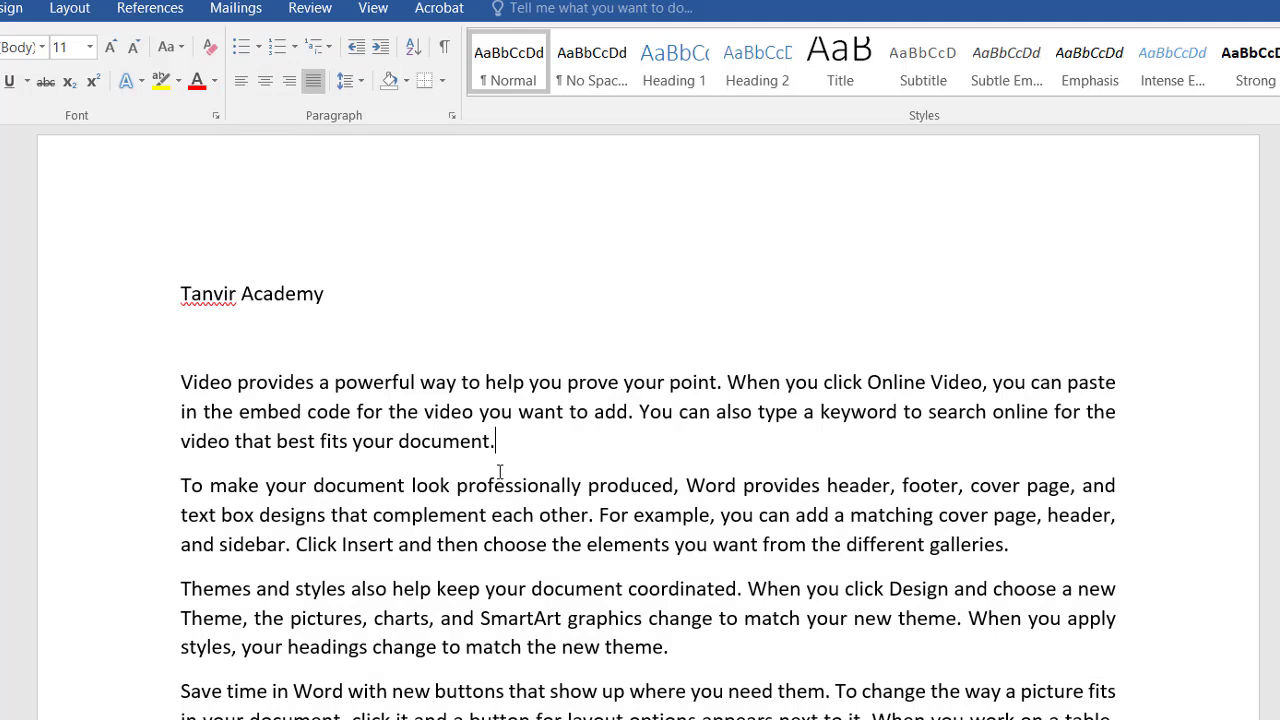
key("ctrl+a")
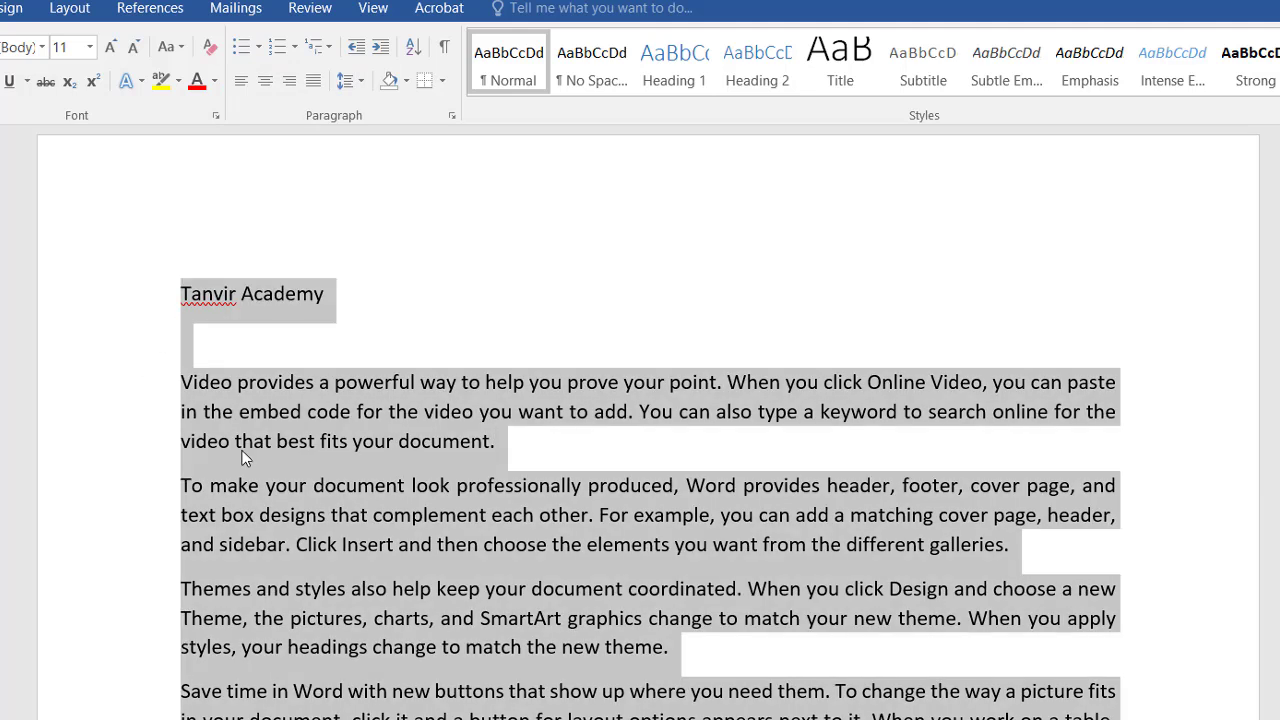
Delete all the document text, type a single first name, and select it
key("Delete")
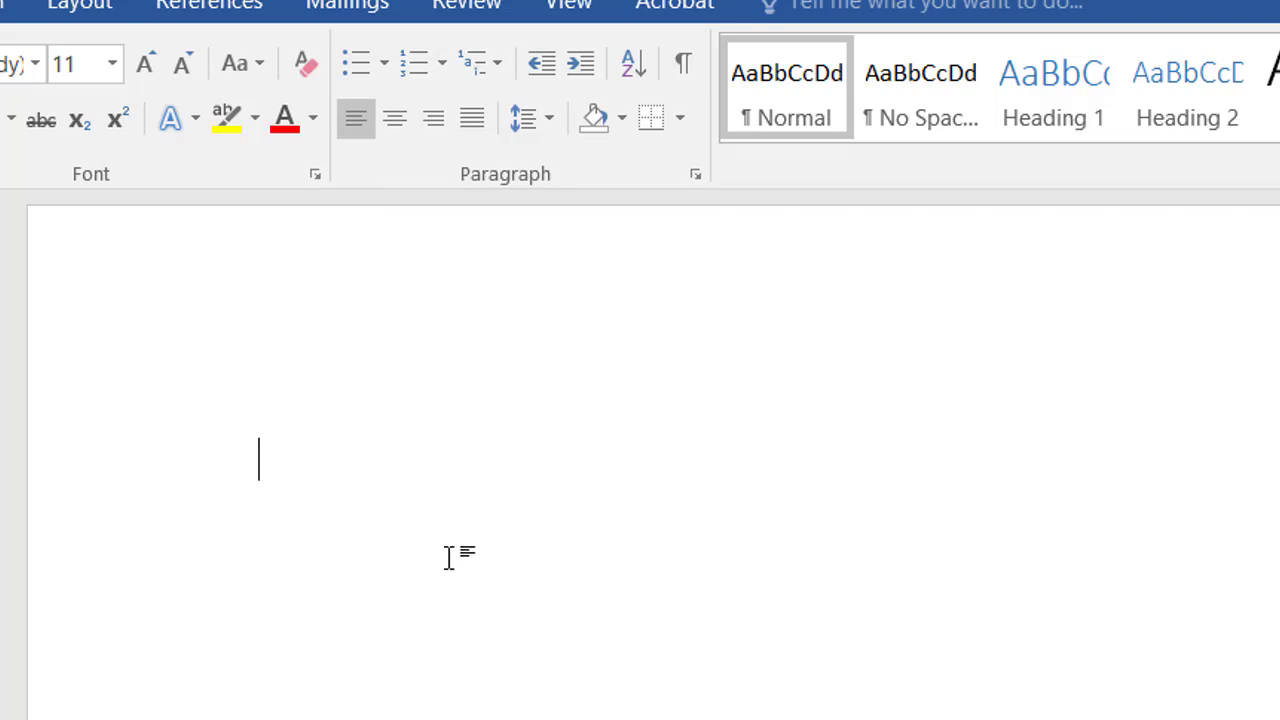
type("Tanvir")
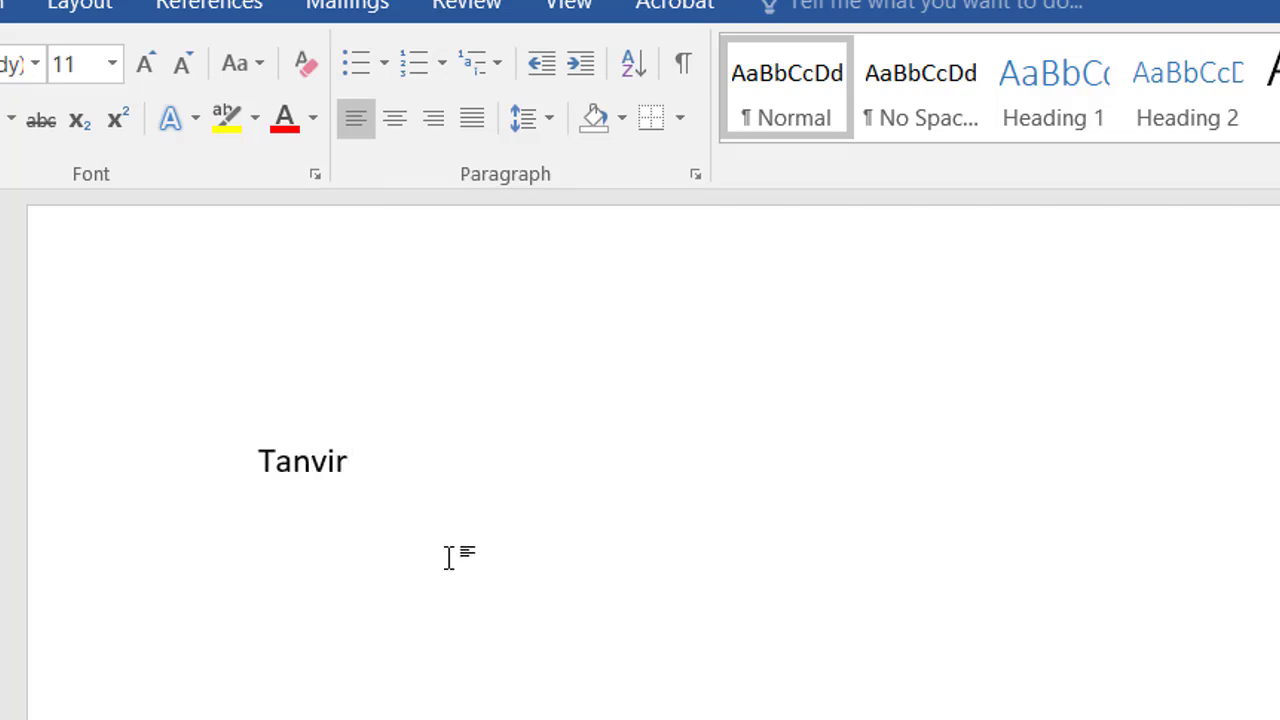
left_click_drag(403, 451, 263, 466)
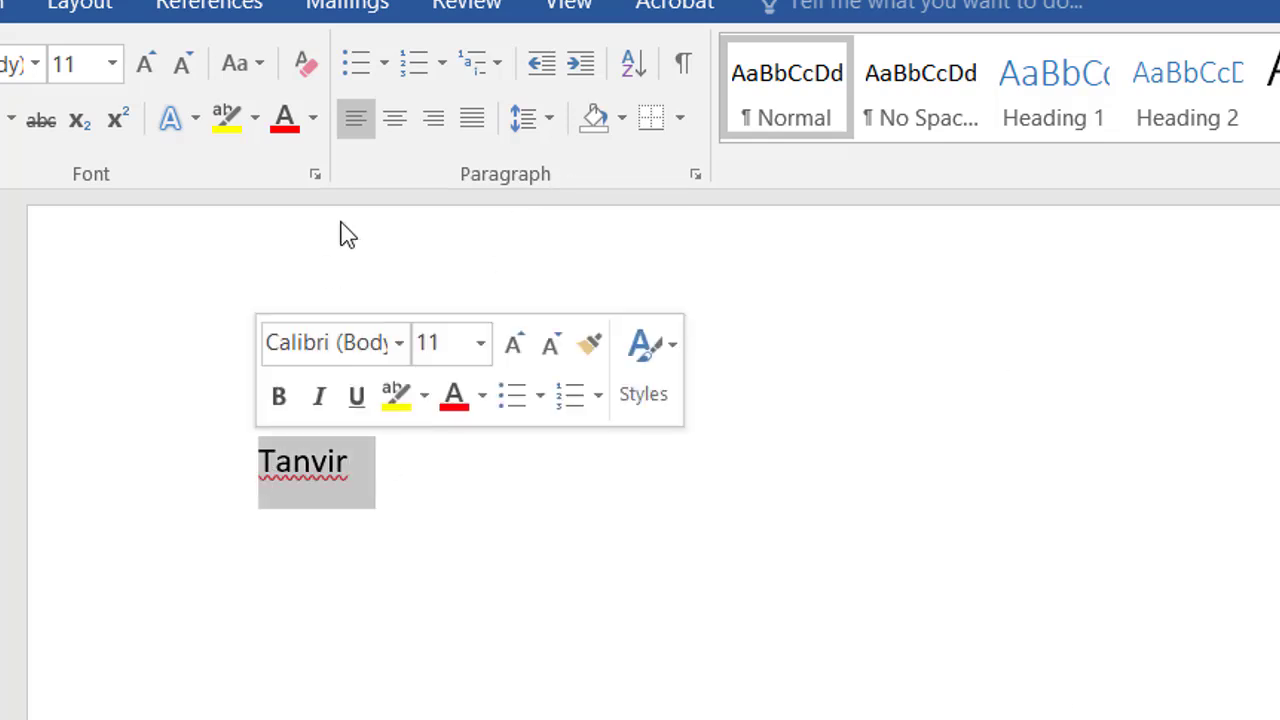
Make the name line a bulleted item with the filled round-dot bullet
left_click(386, 68)
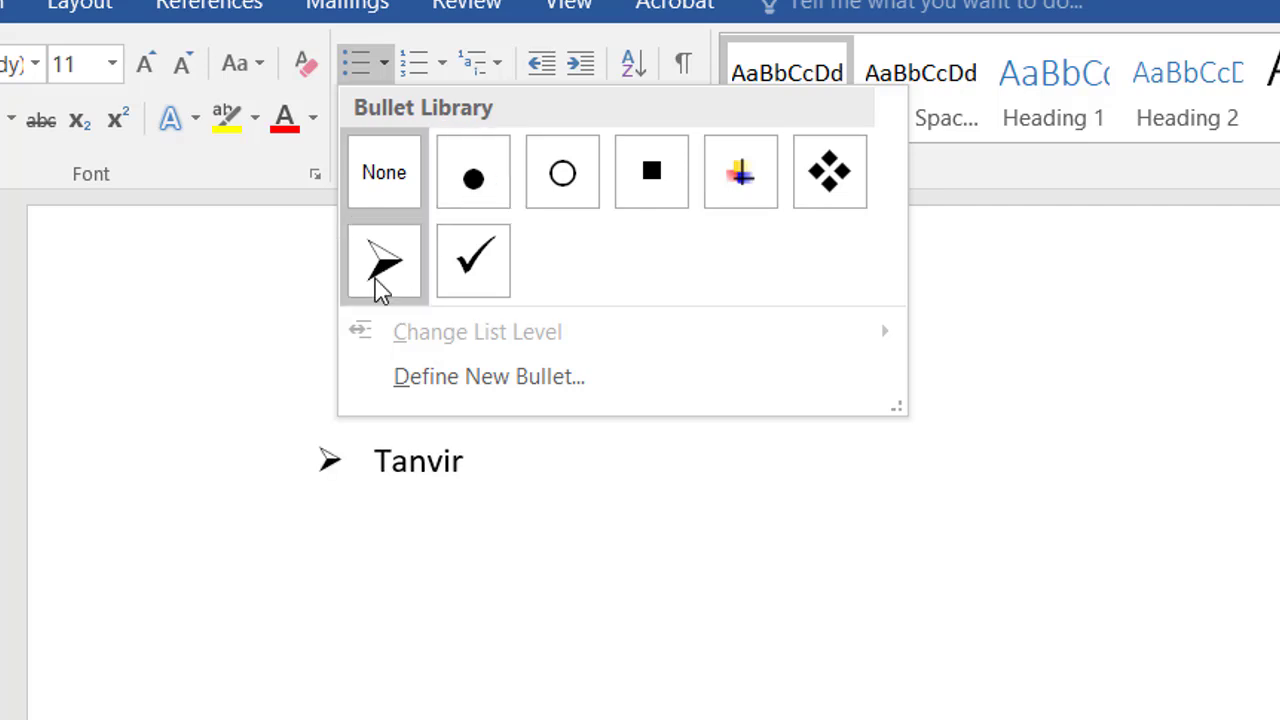
left_click(463, 194)
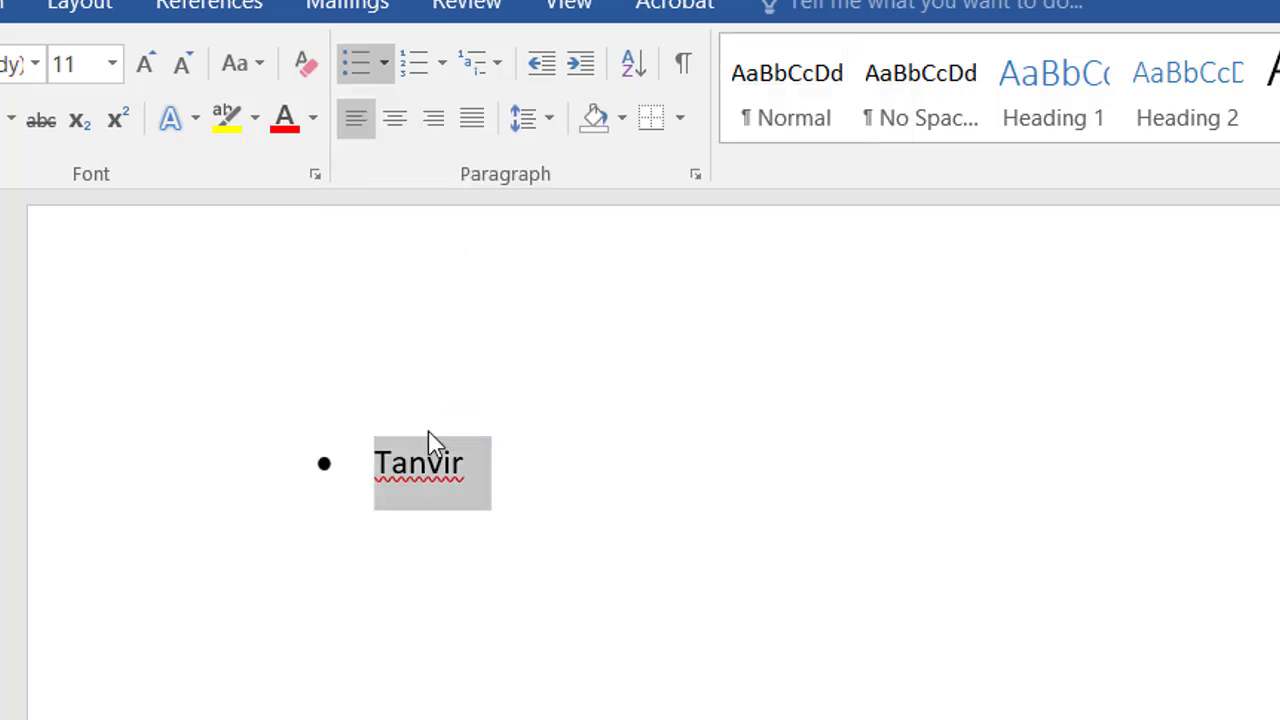
Add bullet items 'Academy' and two more first names, fixing a typo along the way
left_click(496, 474)
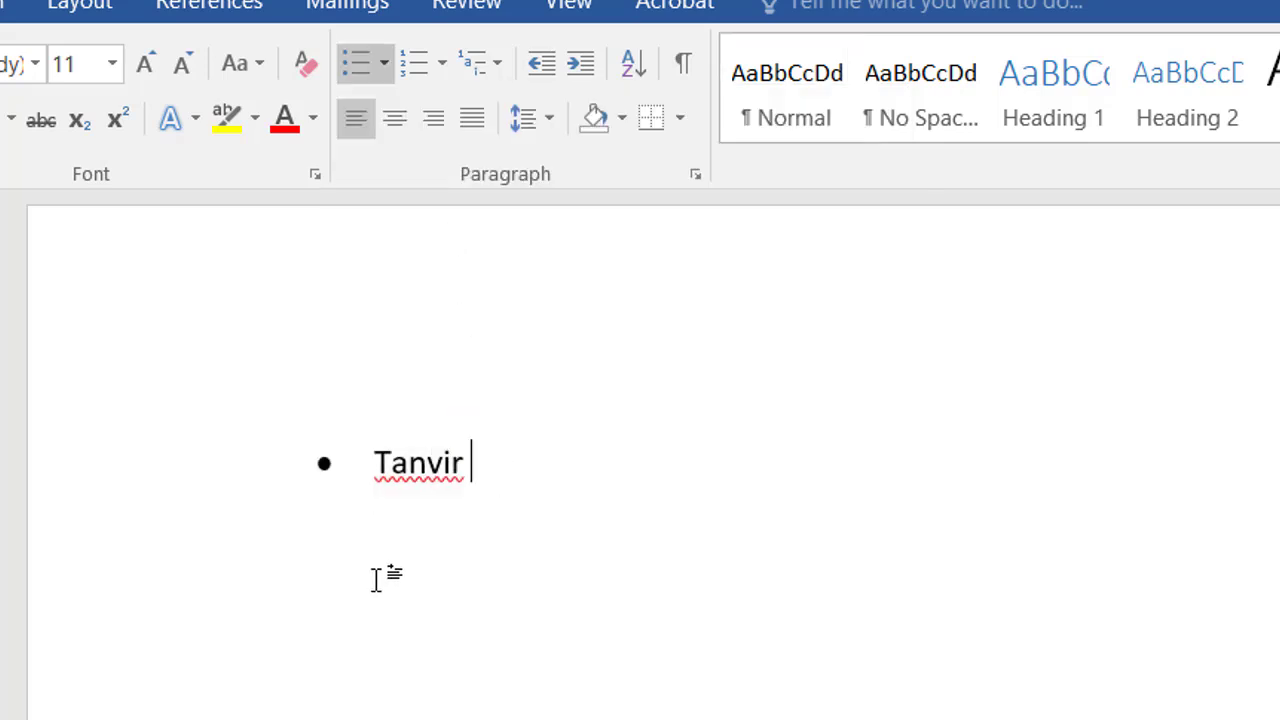
key("Return")
type("Academy")
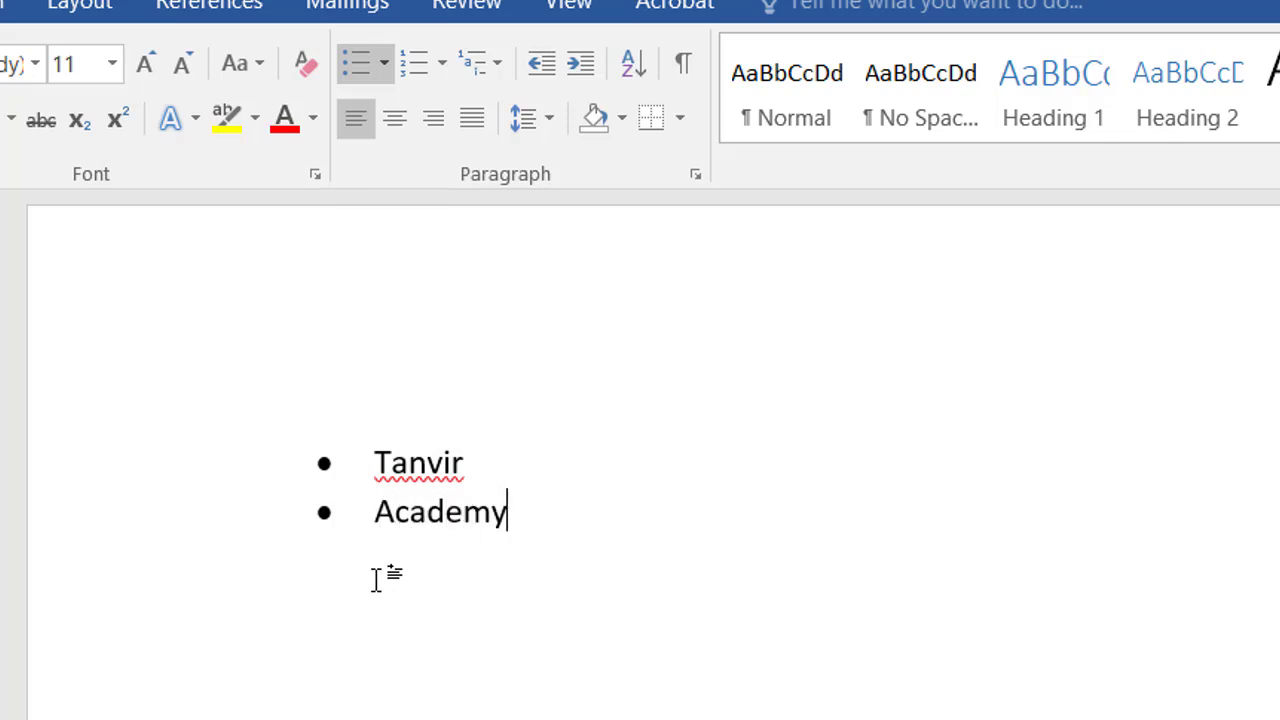
key("Return")
type("Tareq")
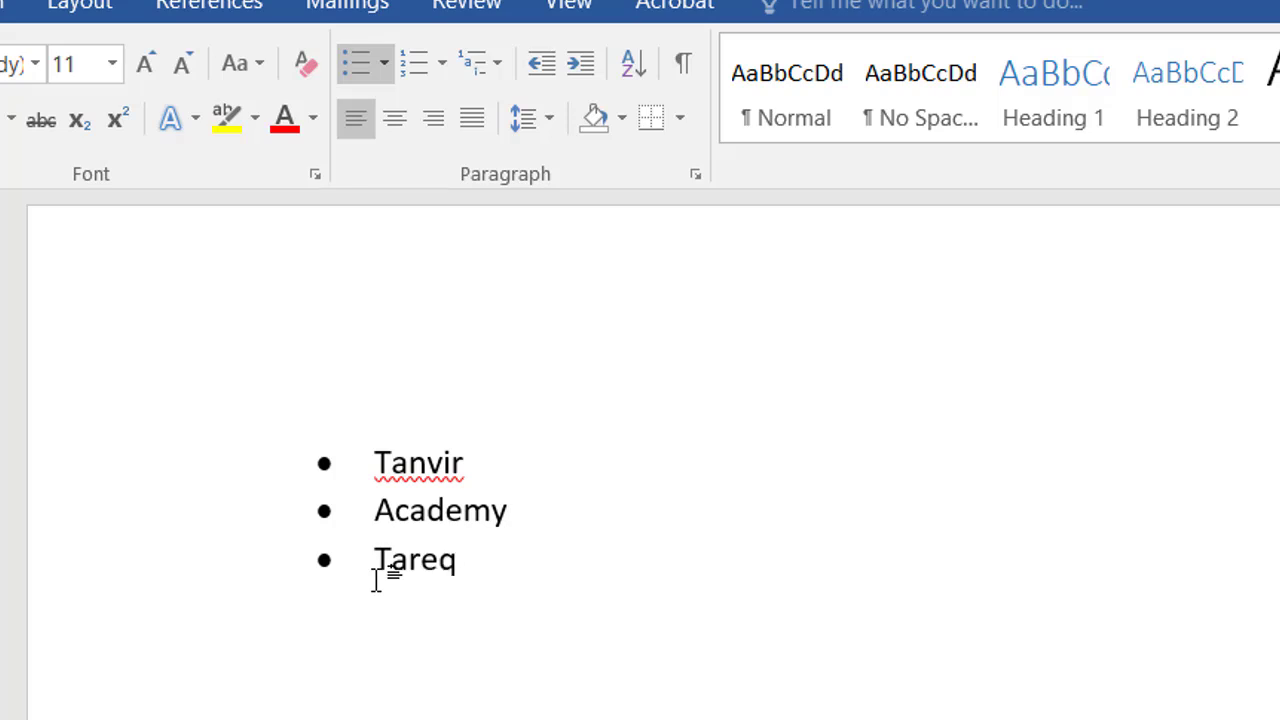
key("Return")
key("Return")
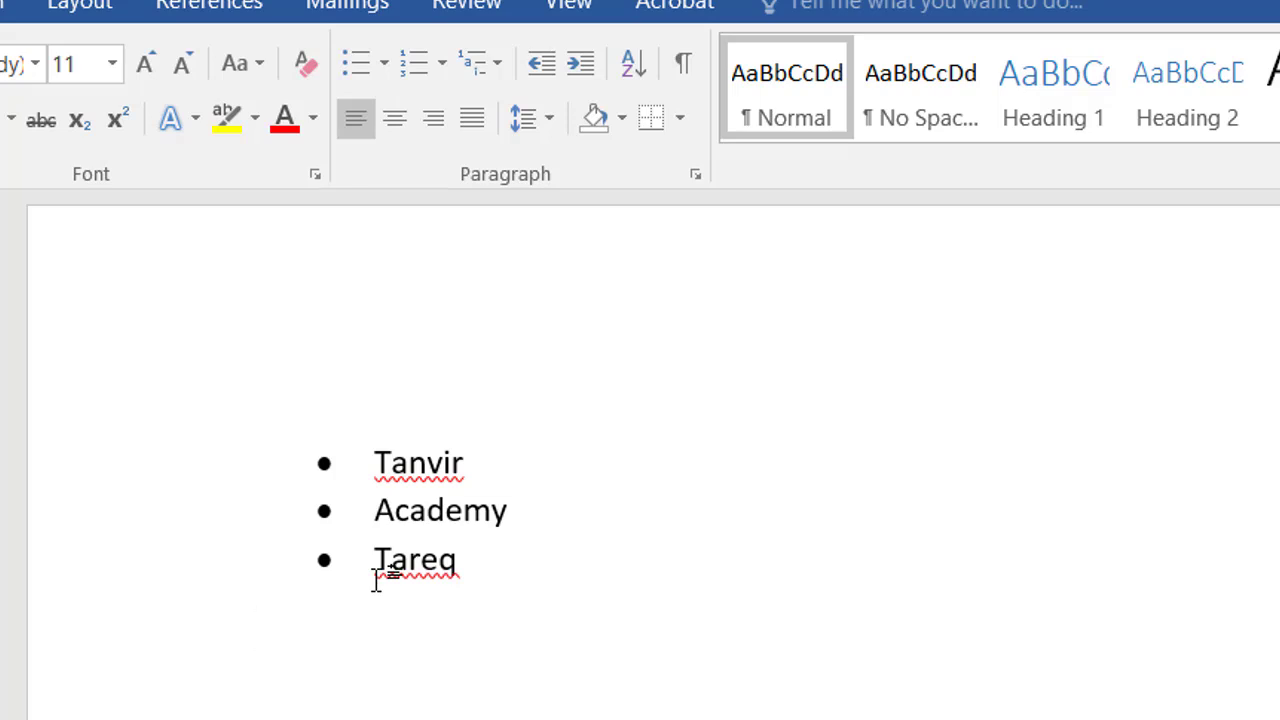
key("ctrl+z")
key("BackSpace")
key("BackSpace")
key("BackSpace")
key("BackSpace")
key("BackSpace")
key("BackSpace")
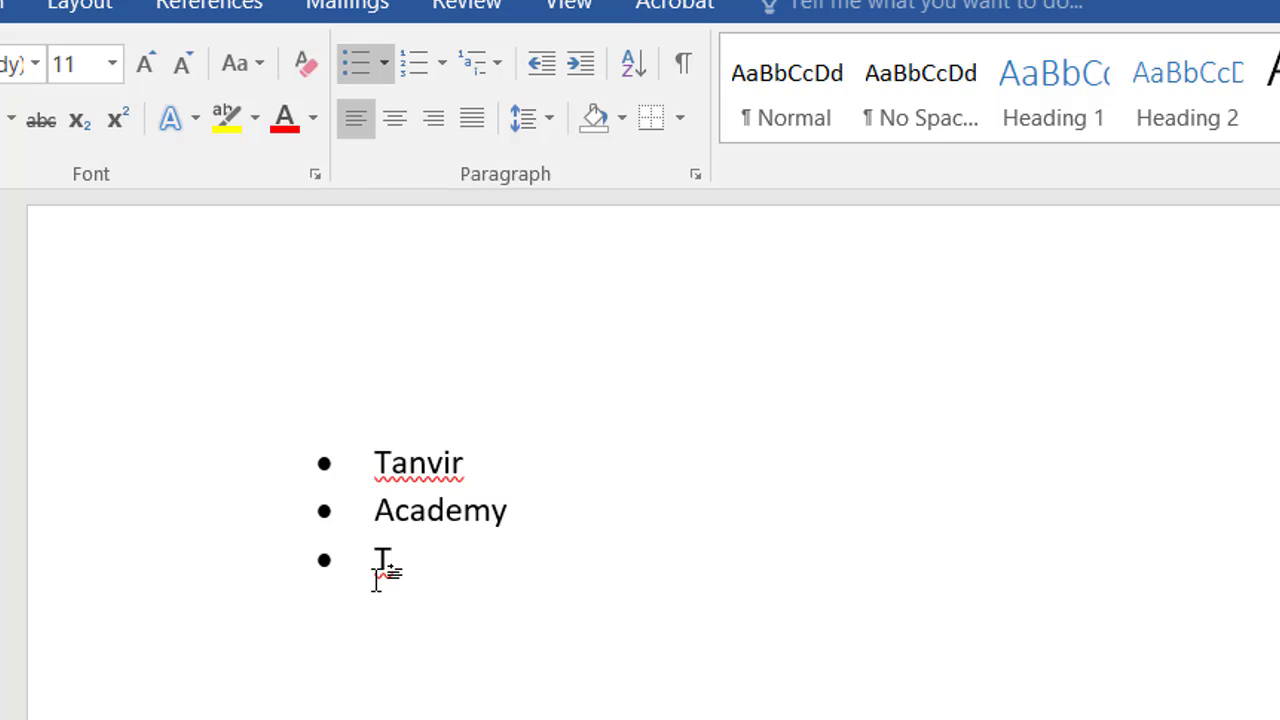
type("req")
key("Return")
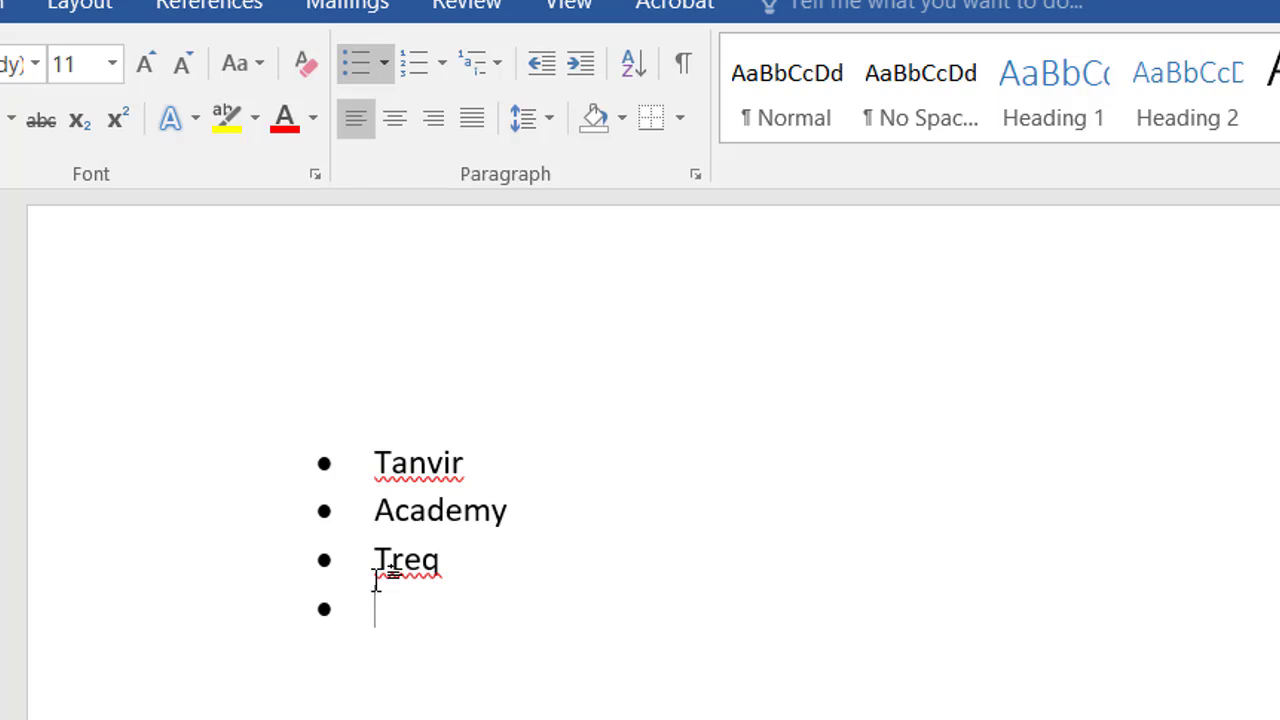
type("Jannatu")
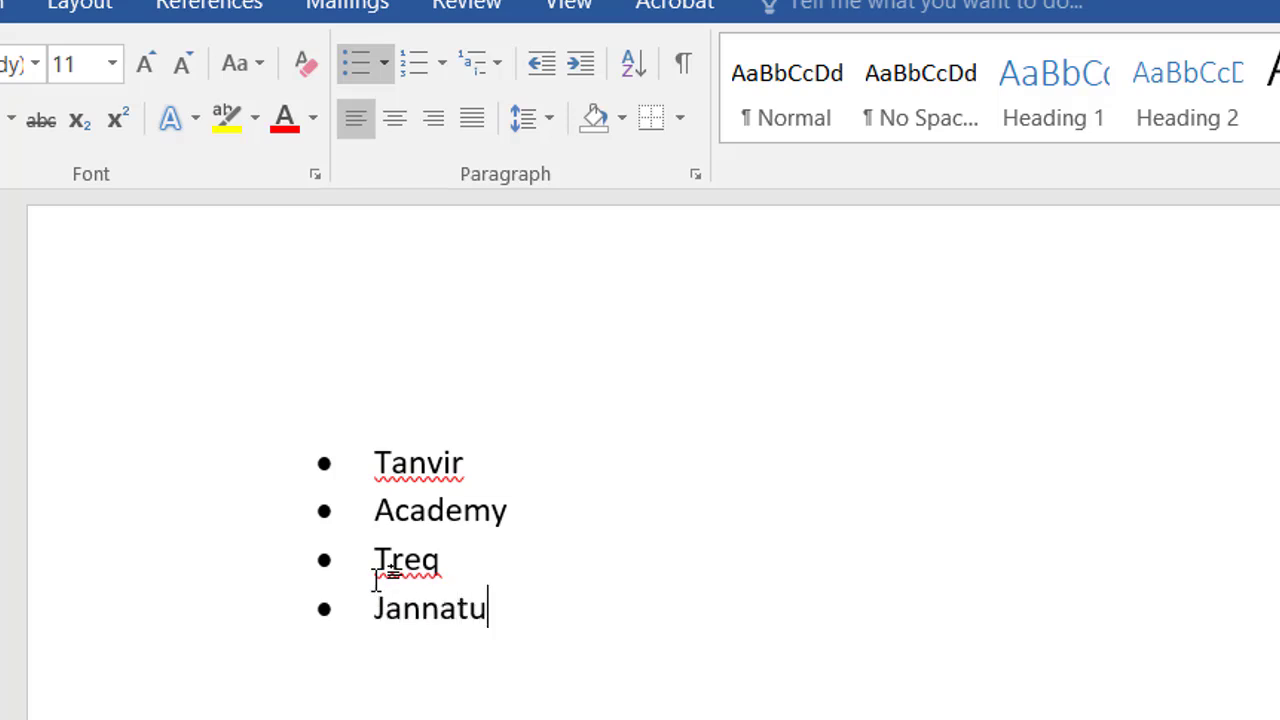
type("l")
Switch all four list items to arrowhead bullets from the Bullet Library
left_click_drag(549, 617, 277, 417)
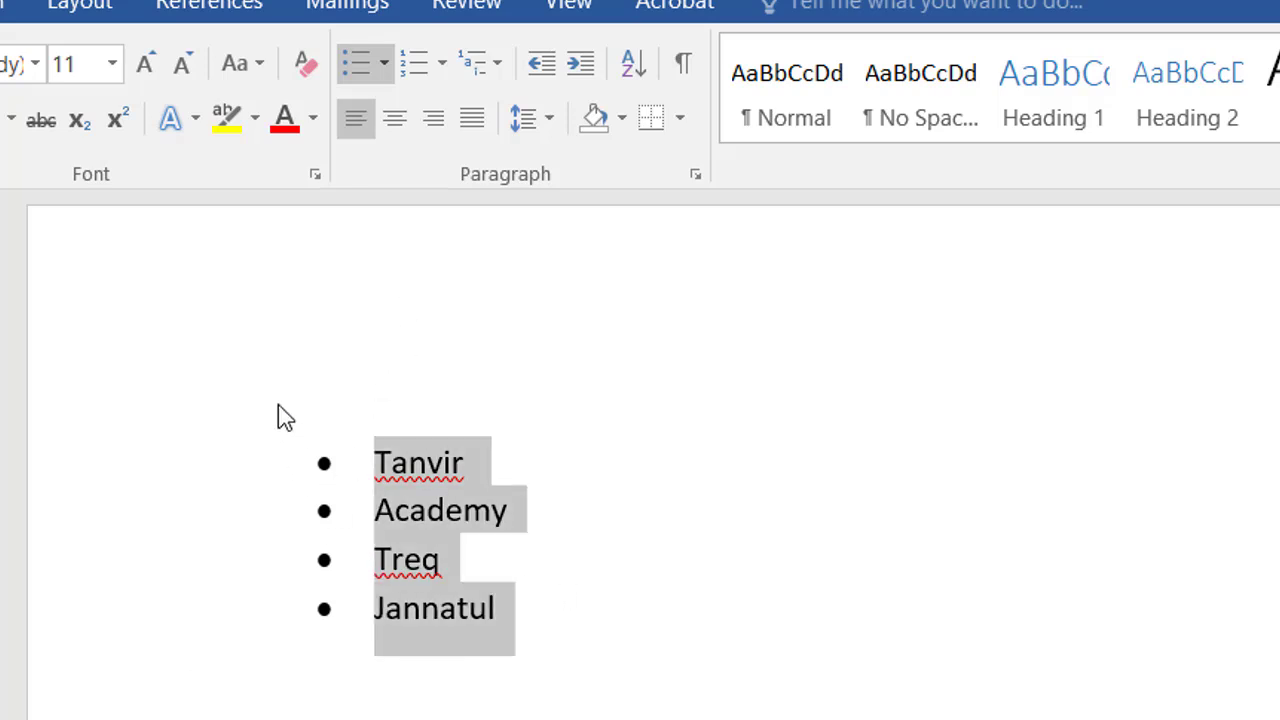
left_click(383, 66)
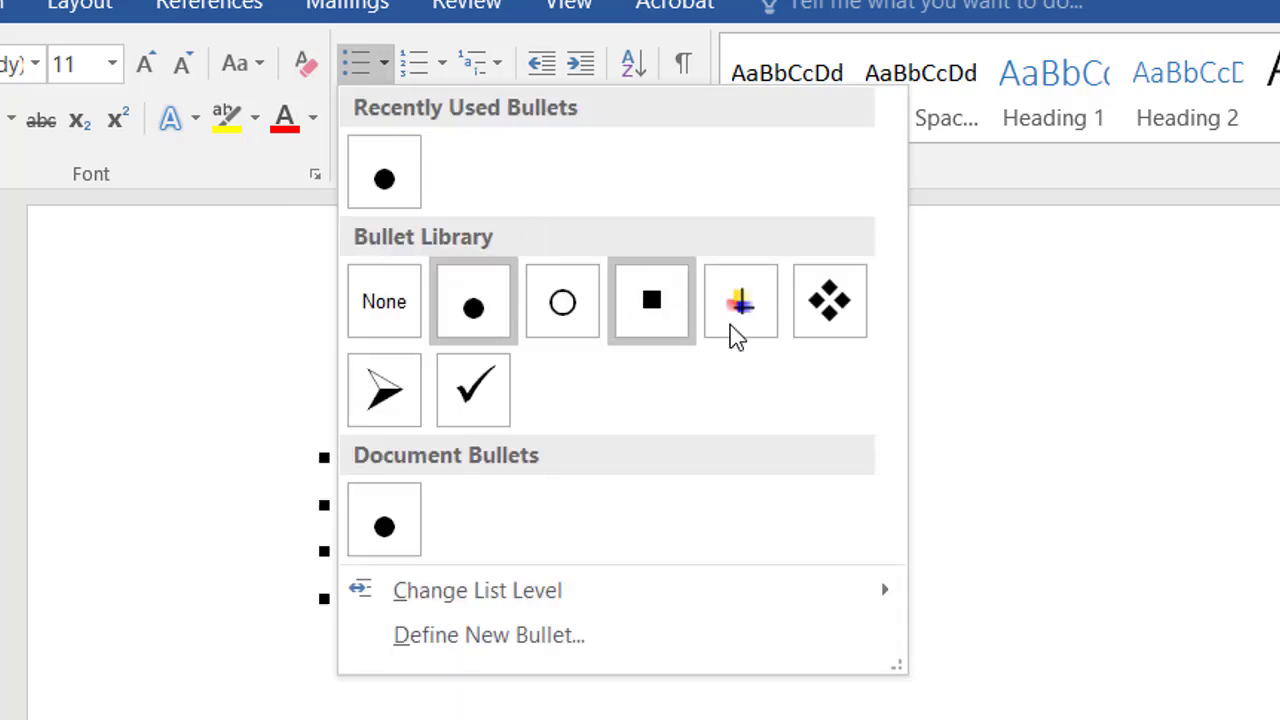
left_click(365, 418)
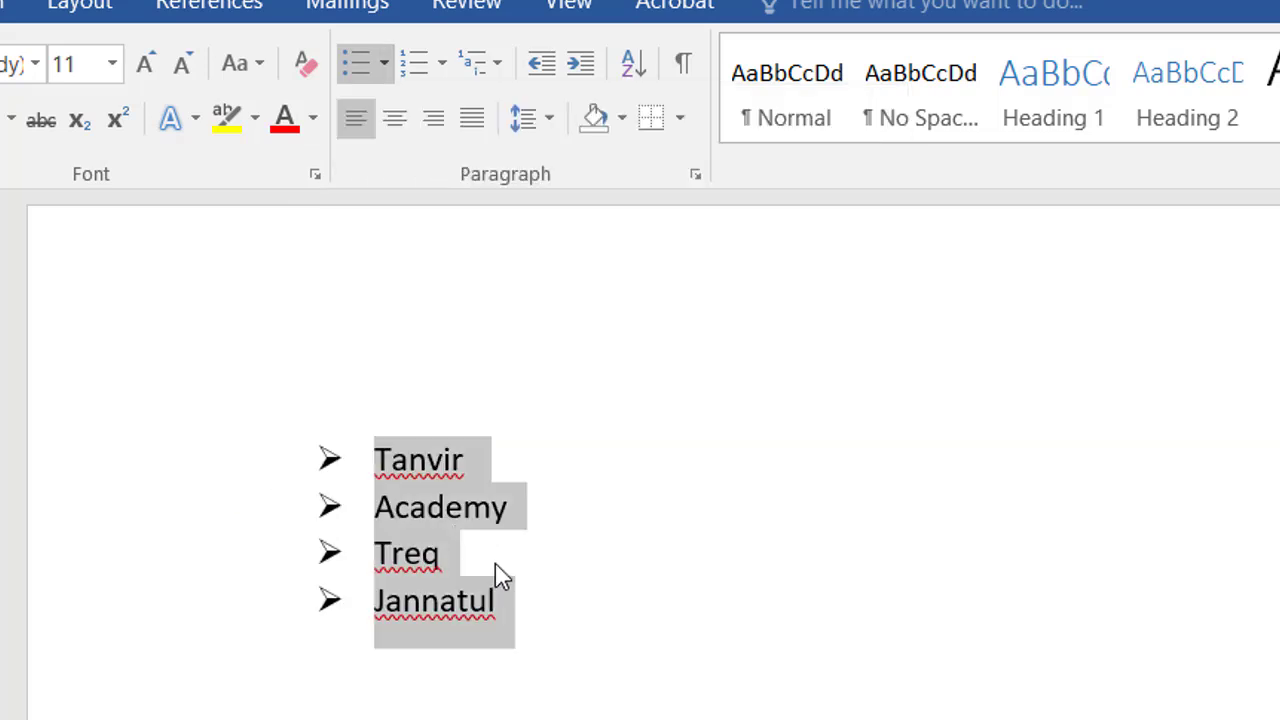
left_click(544, 618)
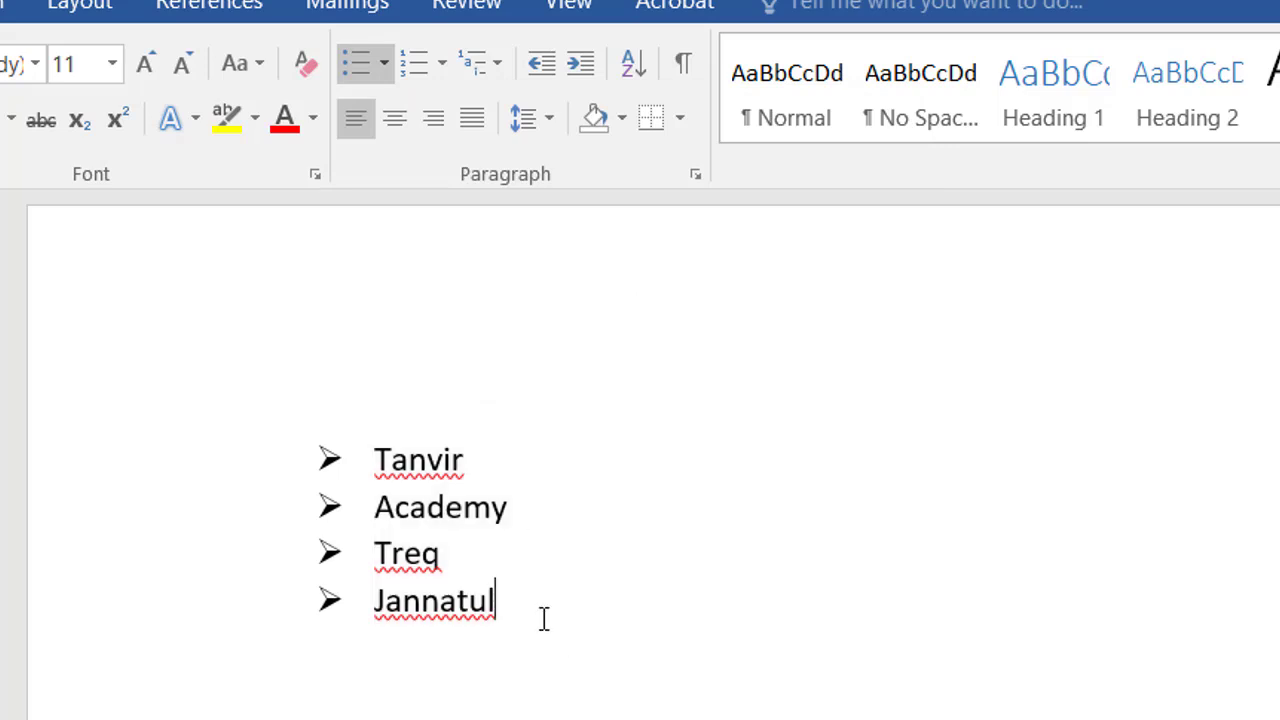
left_click_drag(540, 620, 354, 449)
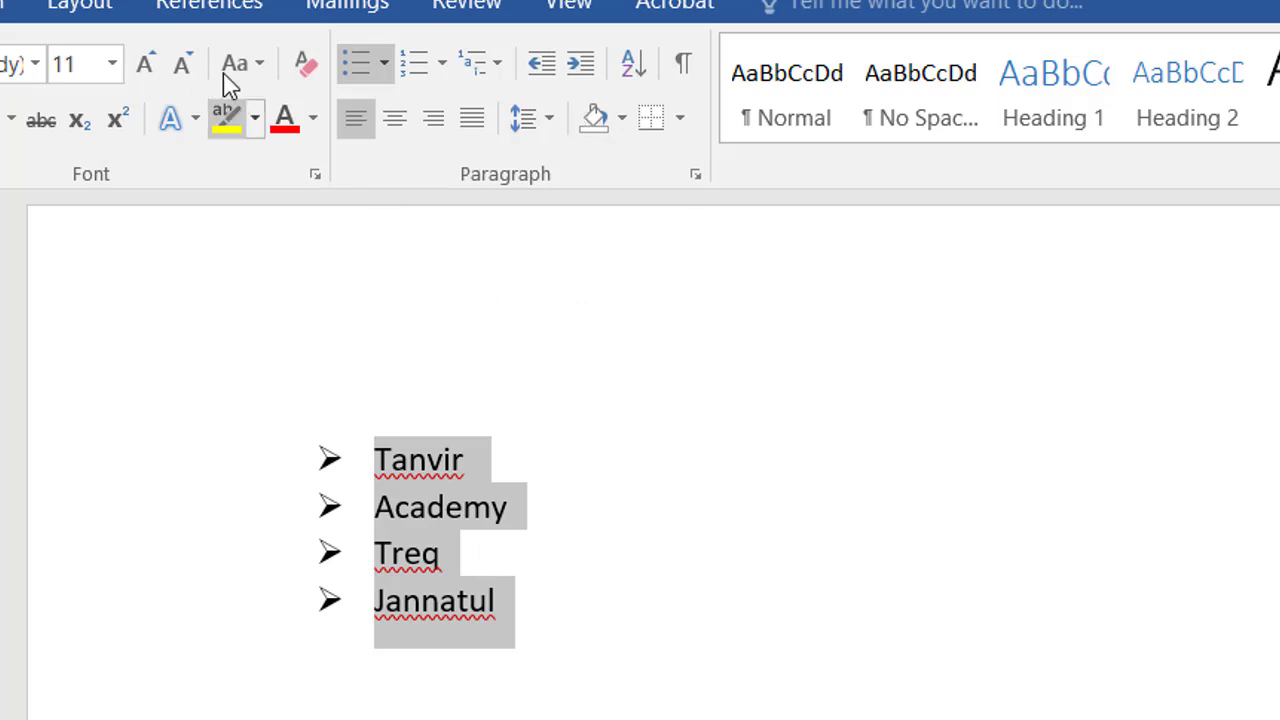
Change the list to numbered items 1. 2. 3. 4
left_click(443, 66)
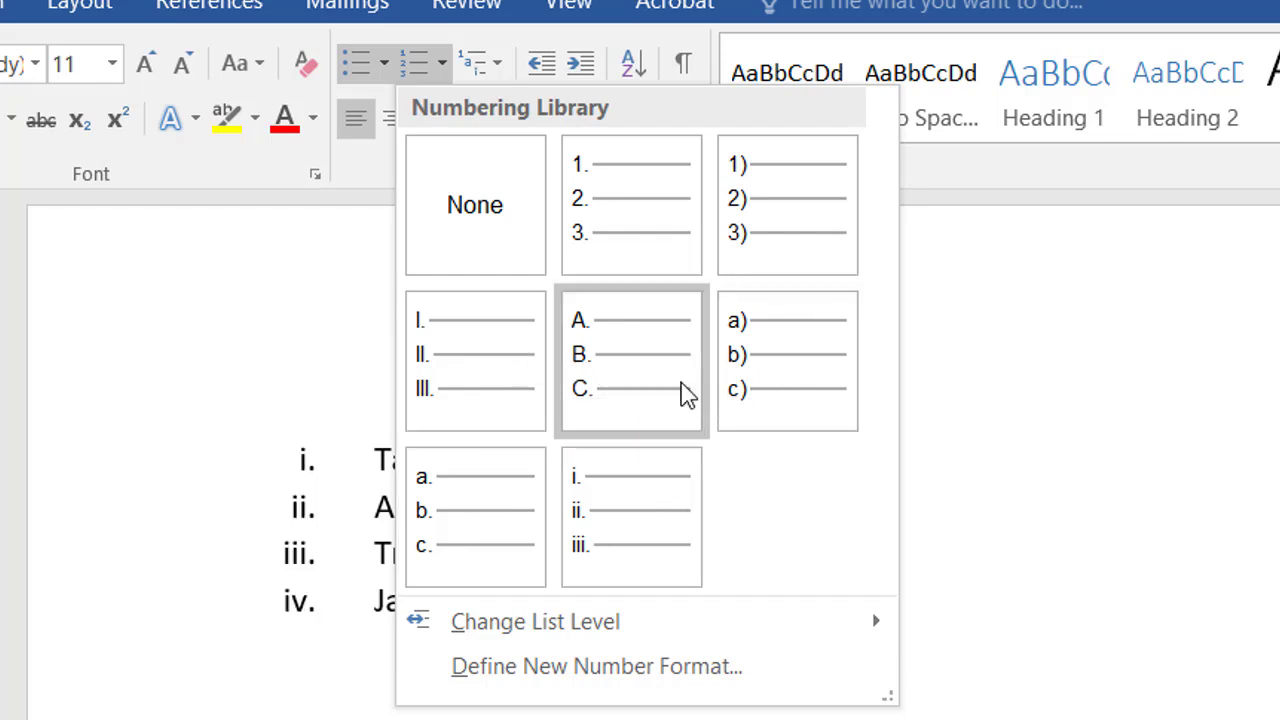
left_click(671, 223)
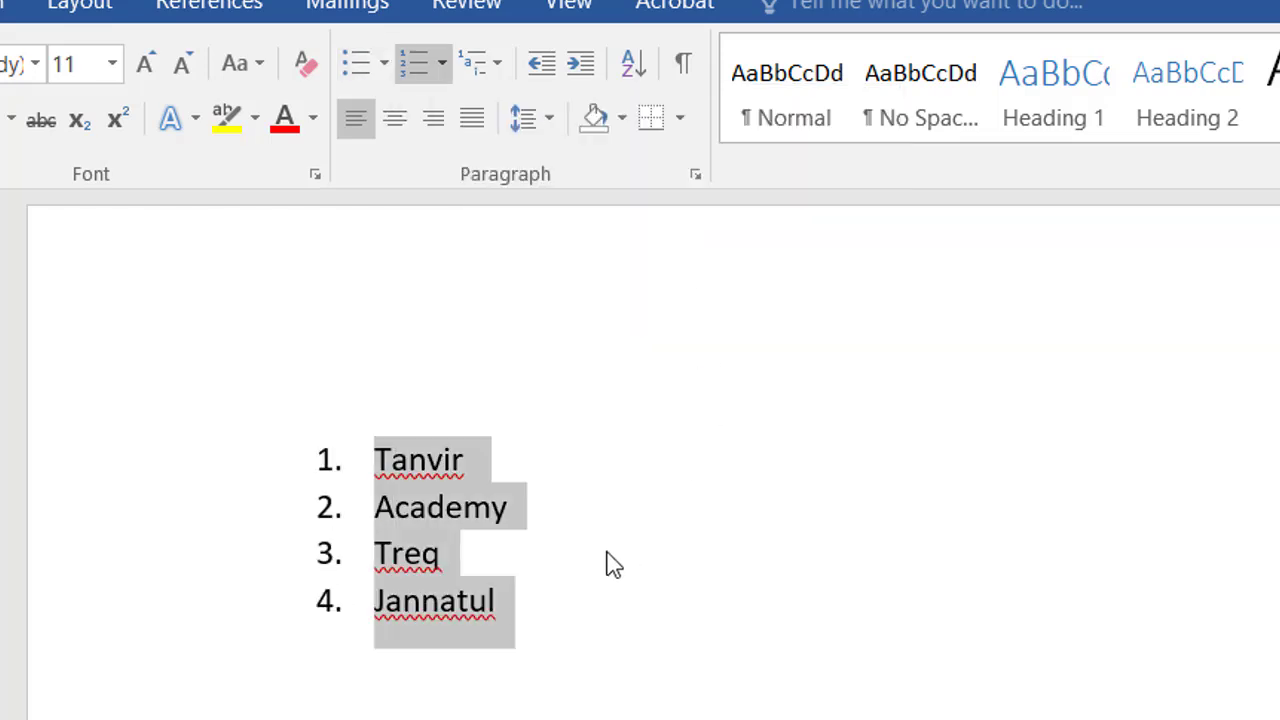
left_click(551, 608)
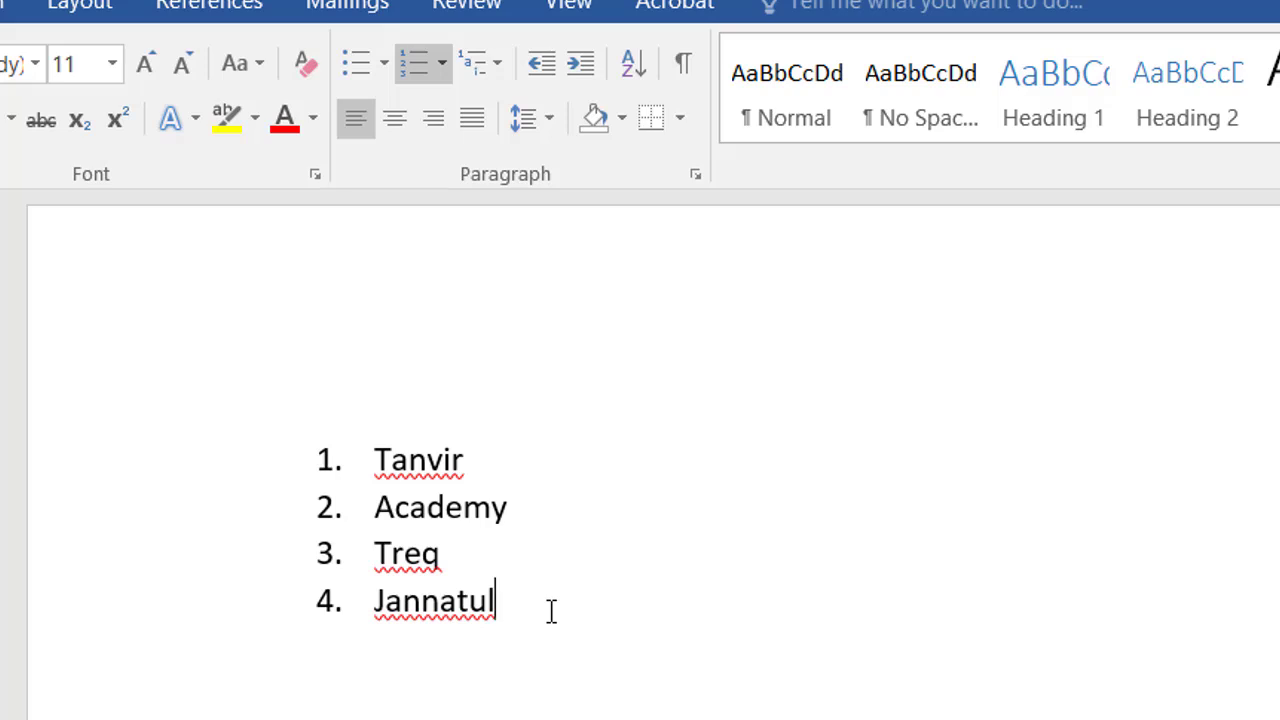
Select the four numbered items and show the Multilevel List style choices
left_click_drag(506, 598, 448, 270)
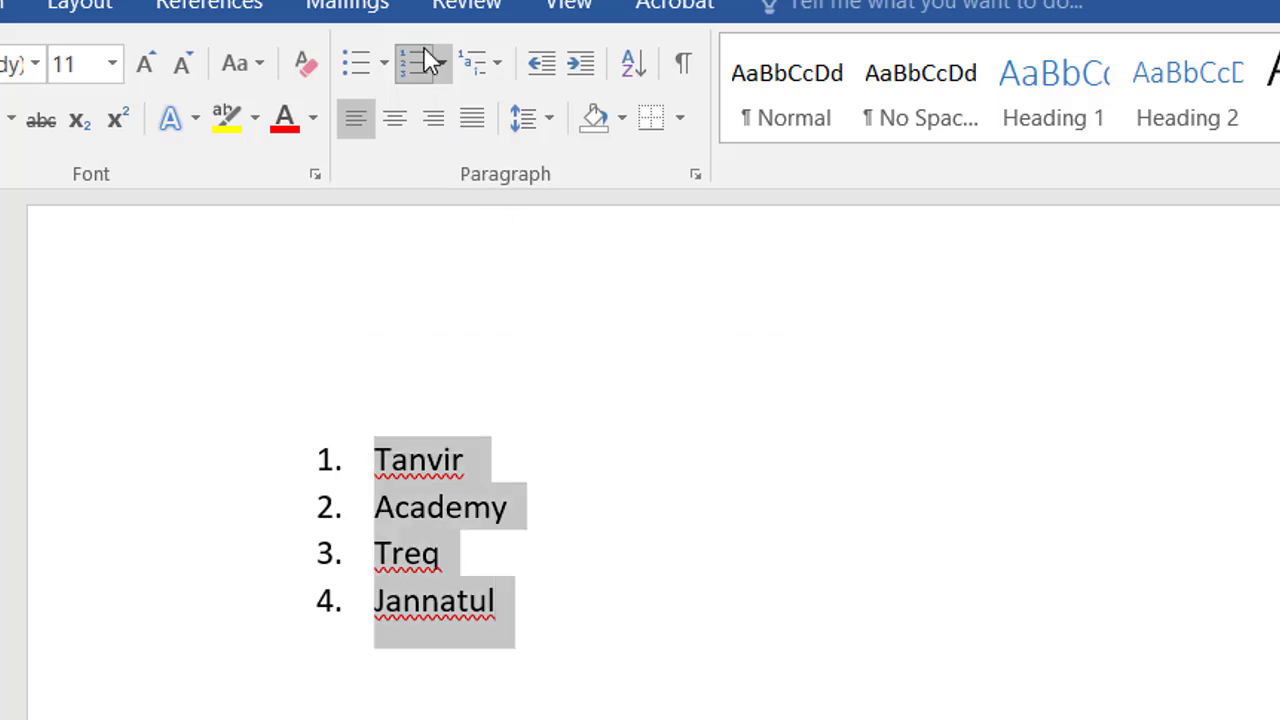
left_click(500, 68)
mouse_move(491, 200)
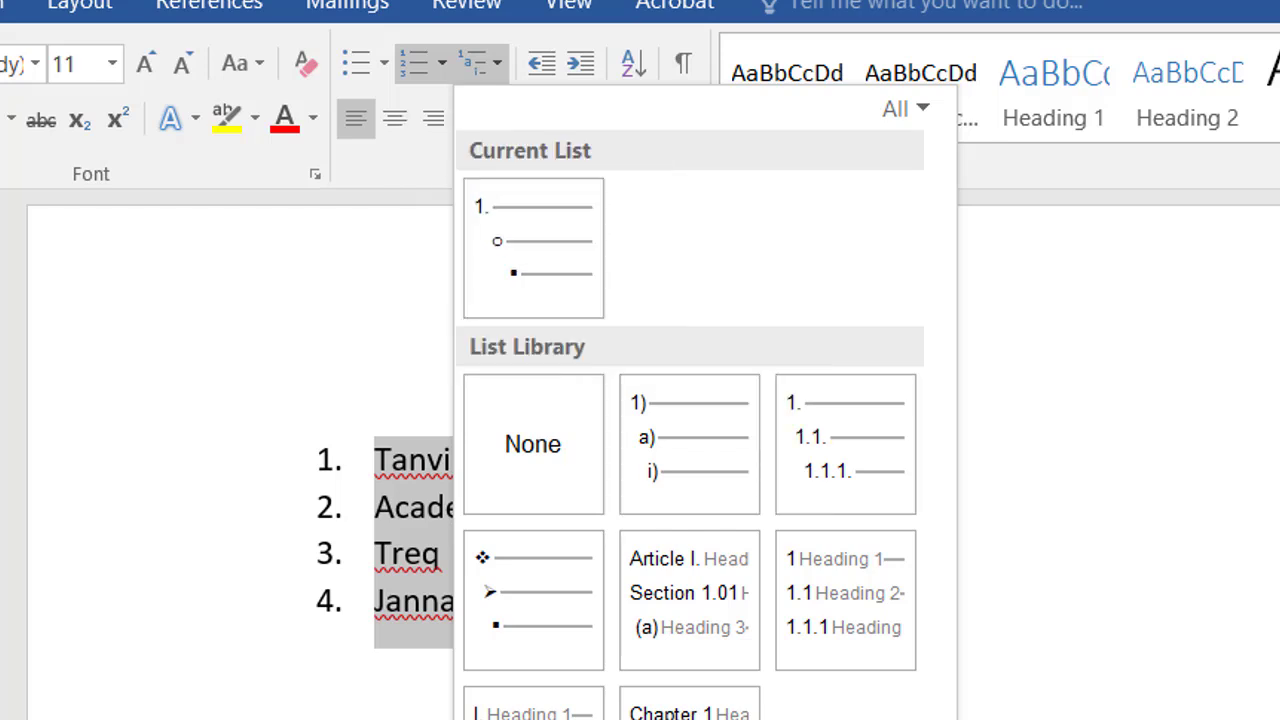
Close the Multilevel List gallery without changes and deselect the list
key("Escape")
left_click(475, 458)
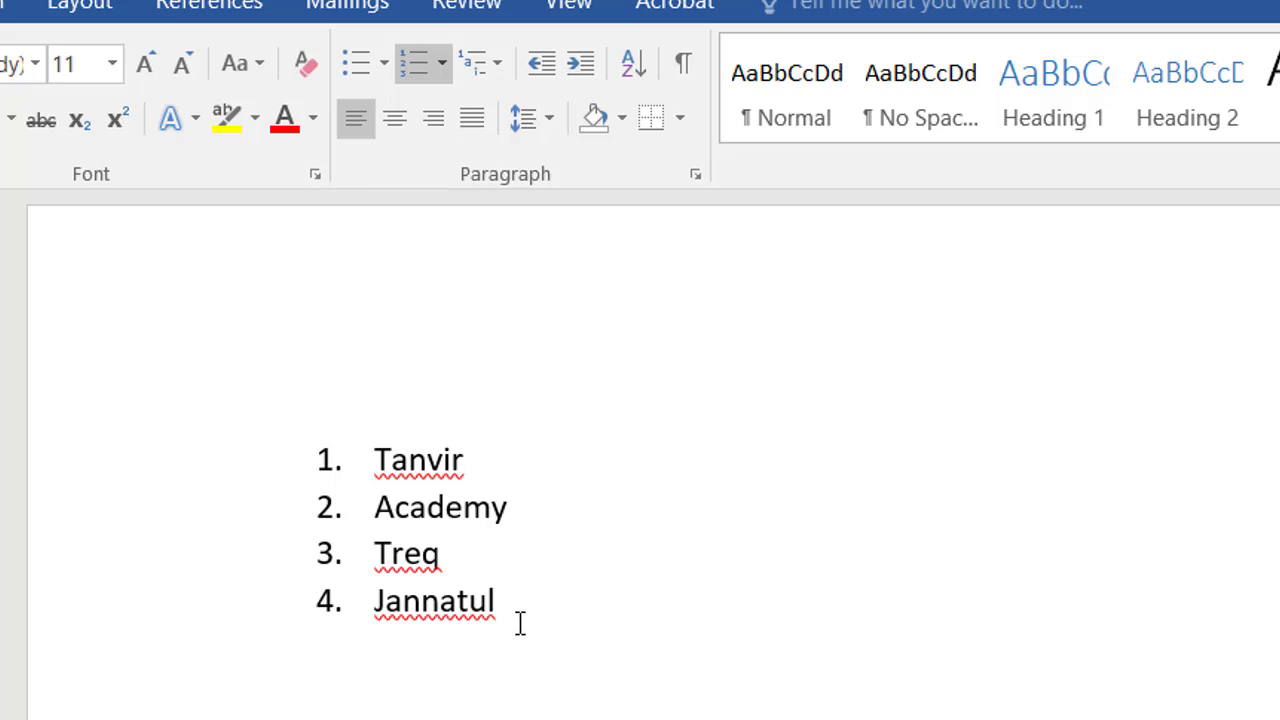
Replace item 1 with 'Dhaka', add an item, change Academy to 'Khulna', then select the list
triple_click(483, 463)
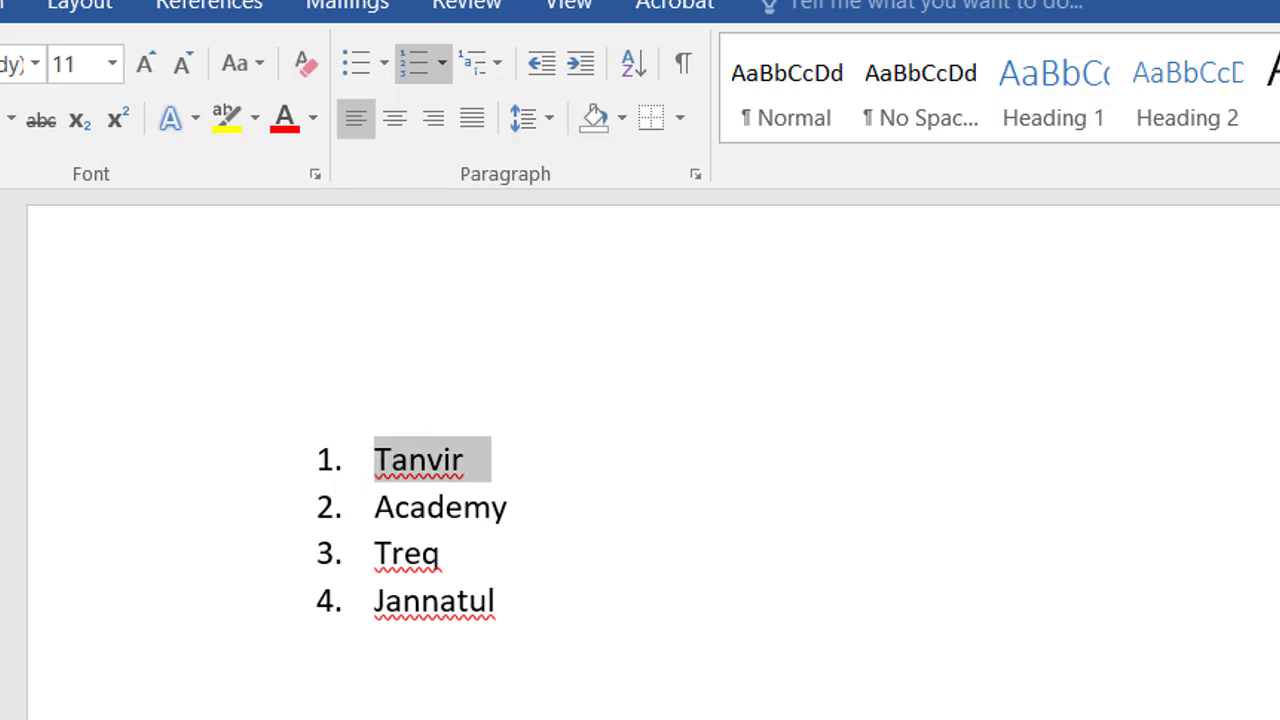
type("Dhaka")
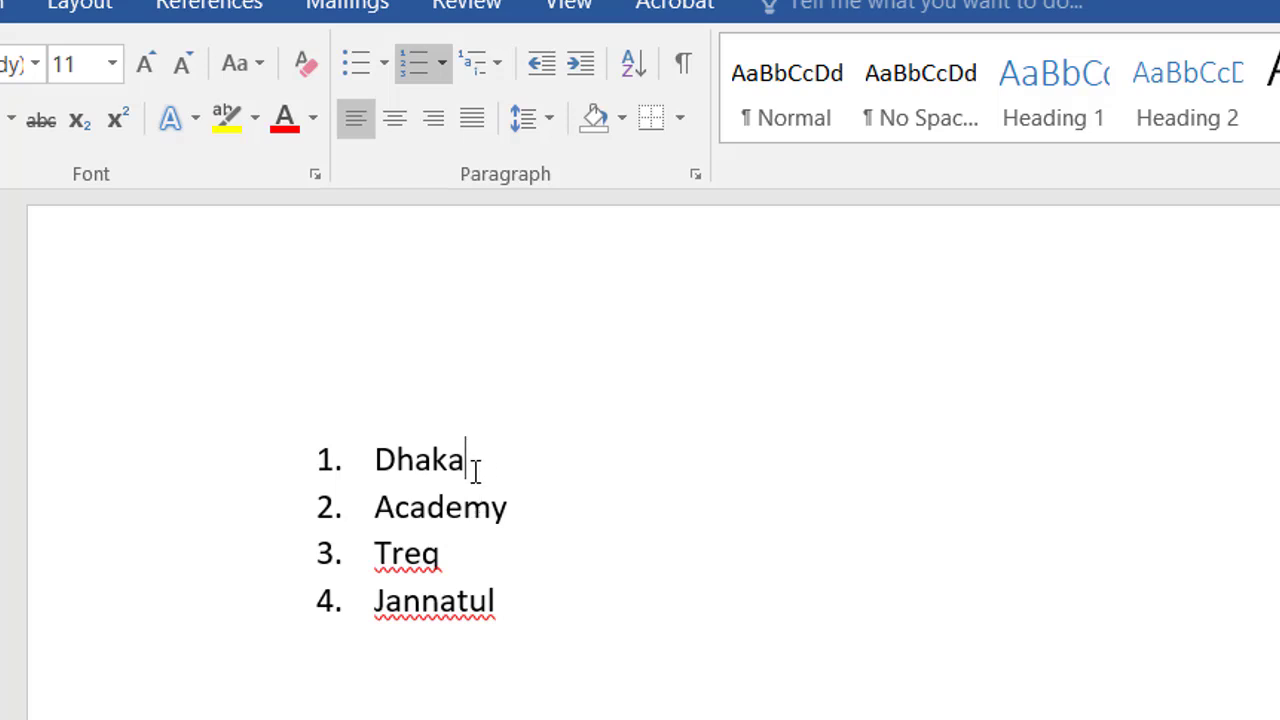
key("Return")
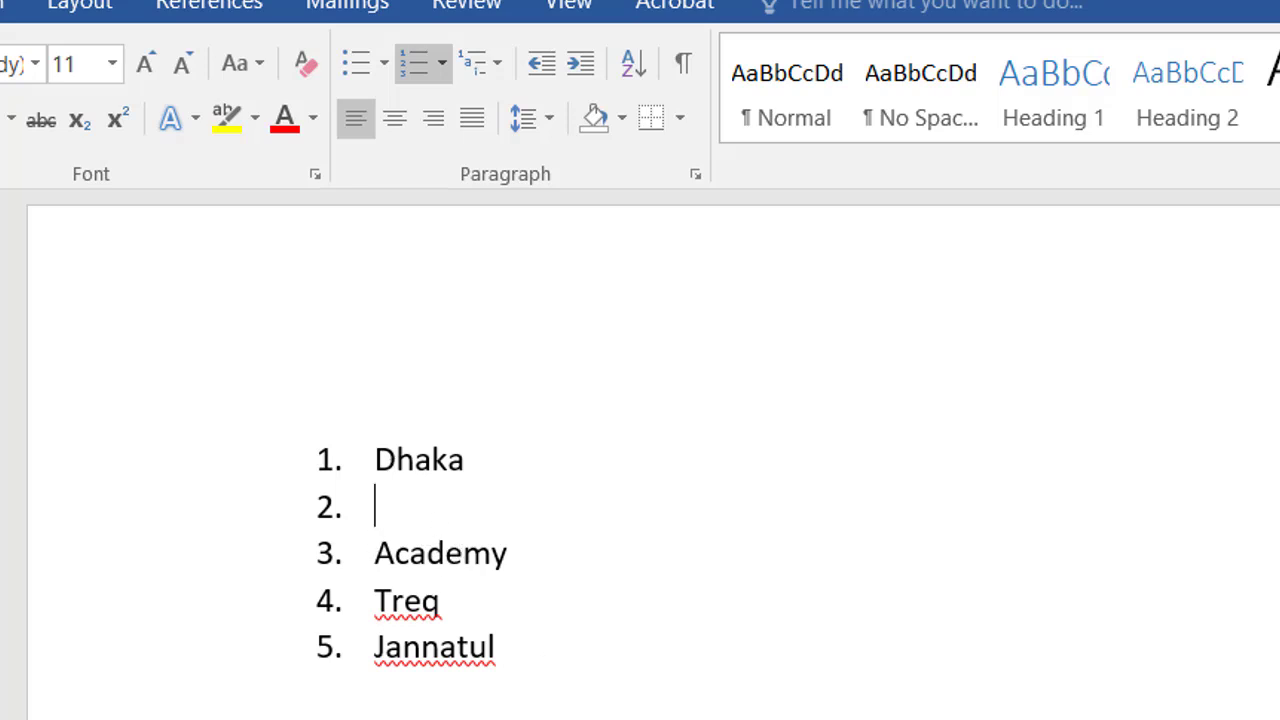
double_click(434, 553)
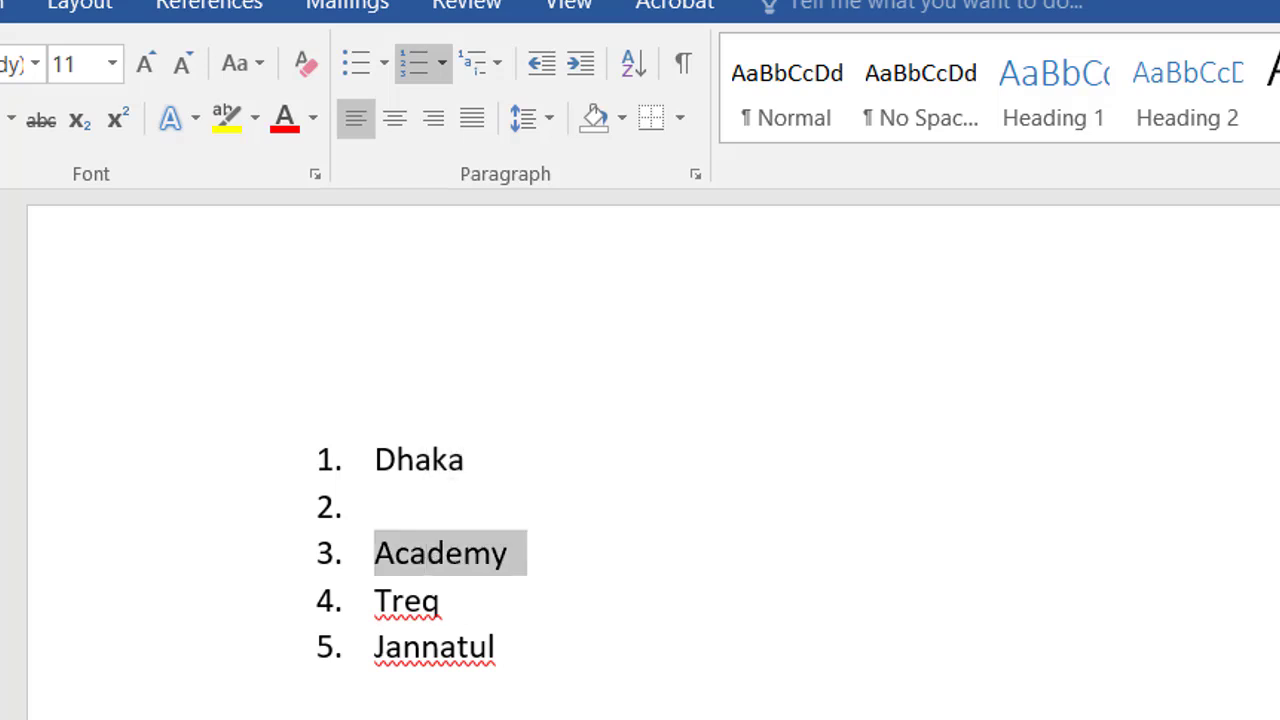
type("Khulna")
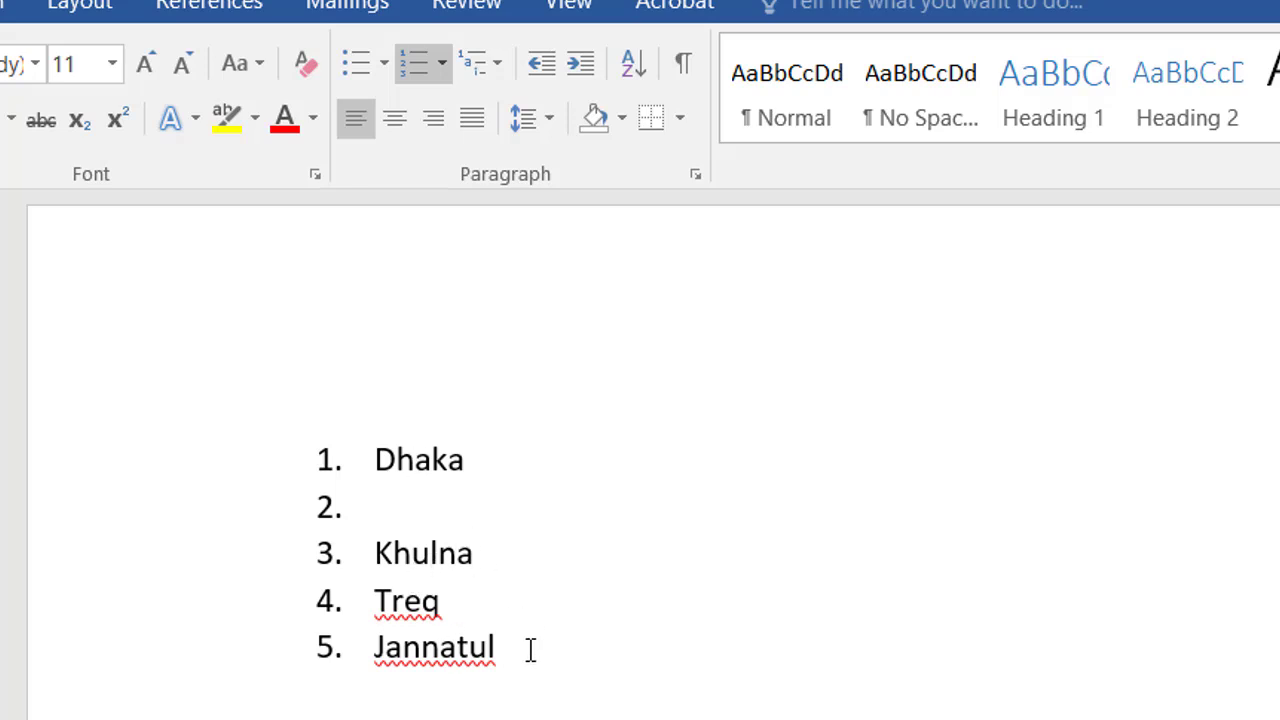
left_click_drag(509, 657, 369, 474)
Replace the old numbered list with Dhaka as multilevel list item 1
key("Delete")
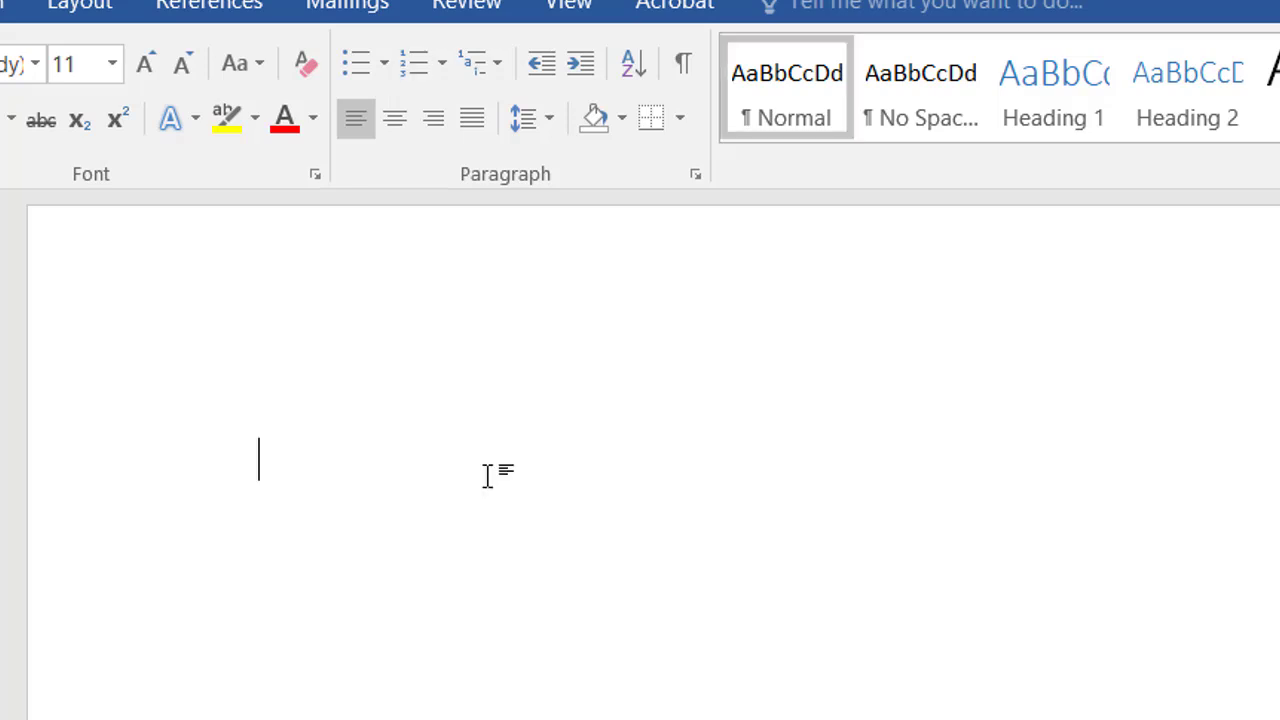
type("Dhaka")
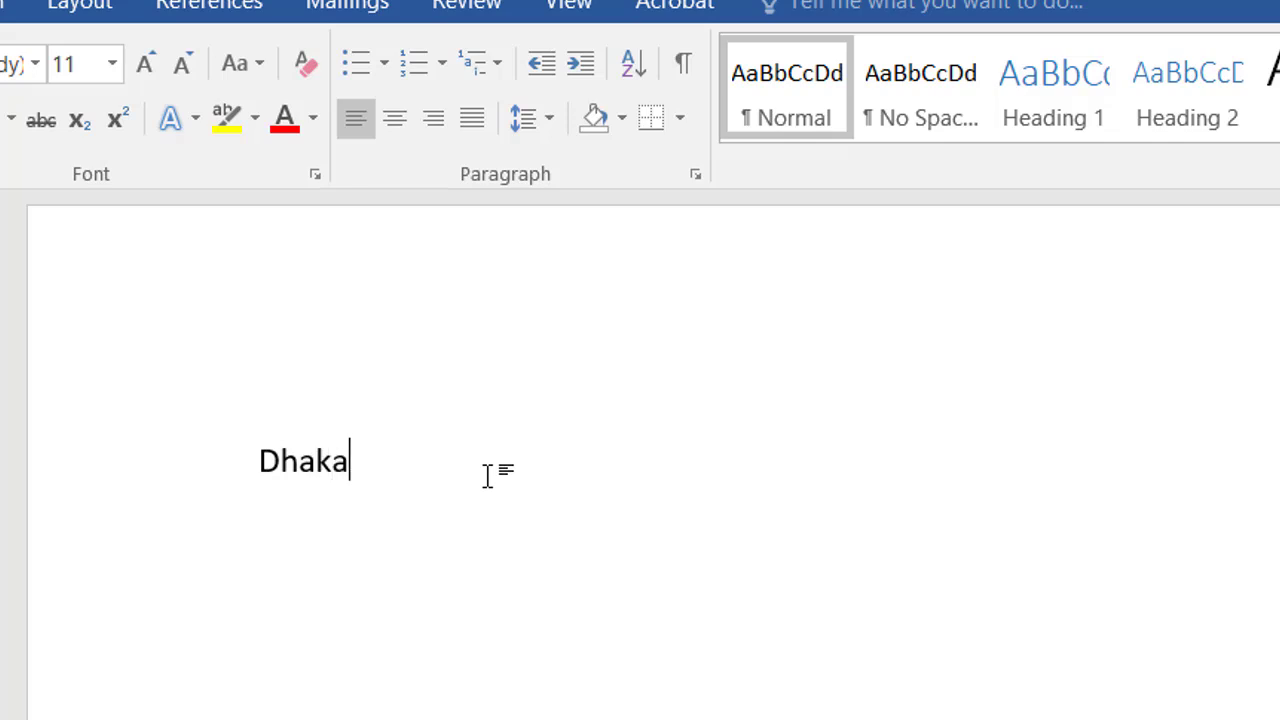
left_click_drag(370, 468, 256, 470)
left_click(480, 68)
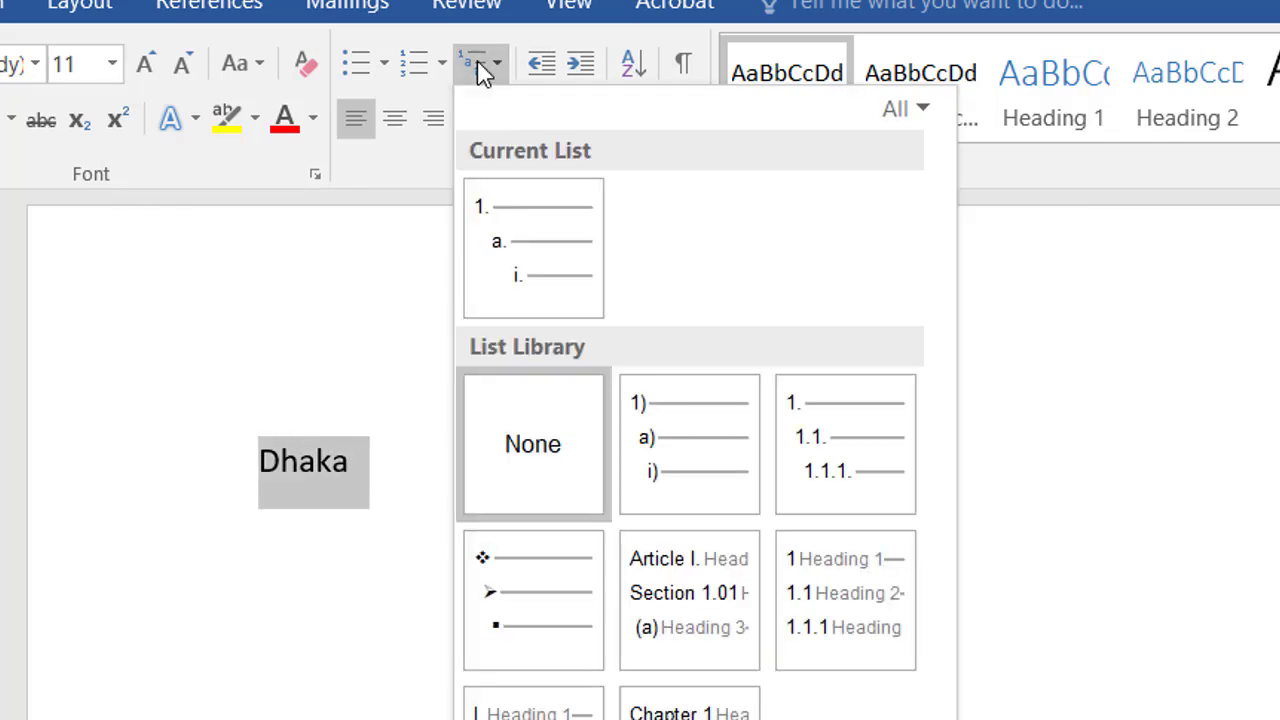
left_click(523, 260)
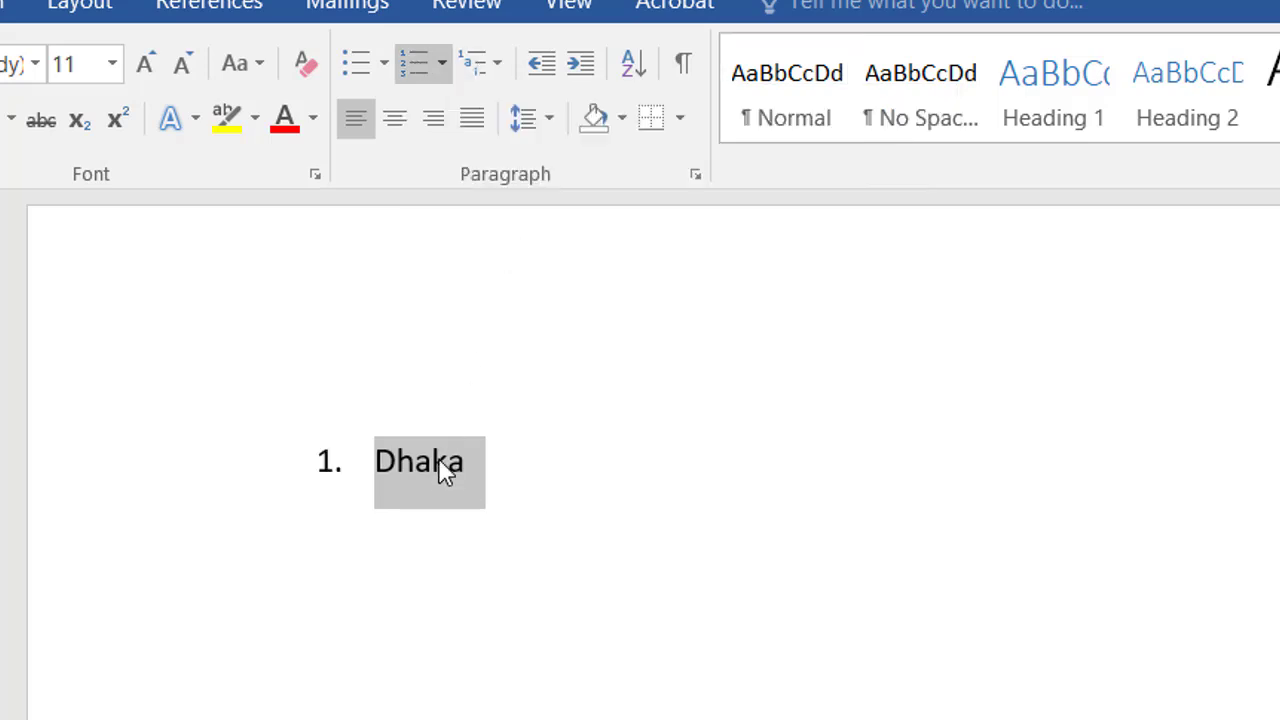
left_click(500, 480)
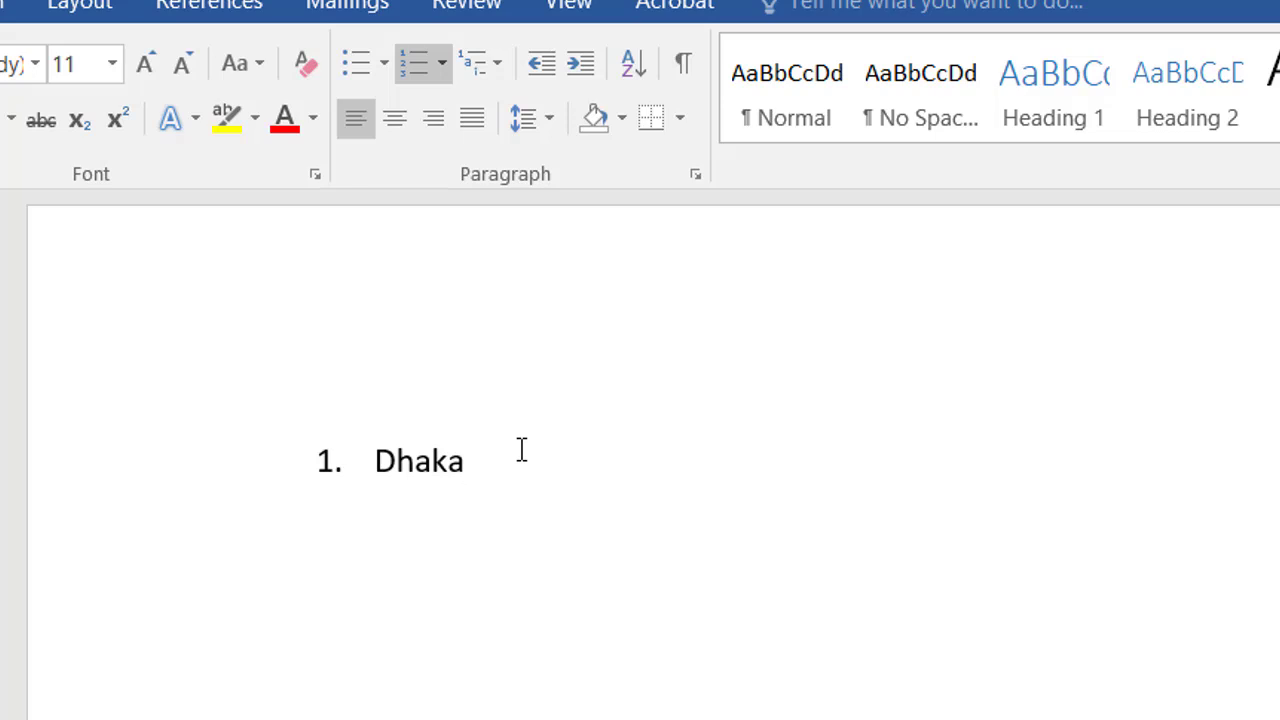
Start a new line under Dhaka with the 1) a) i) multilevel numbering
key("Return")
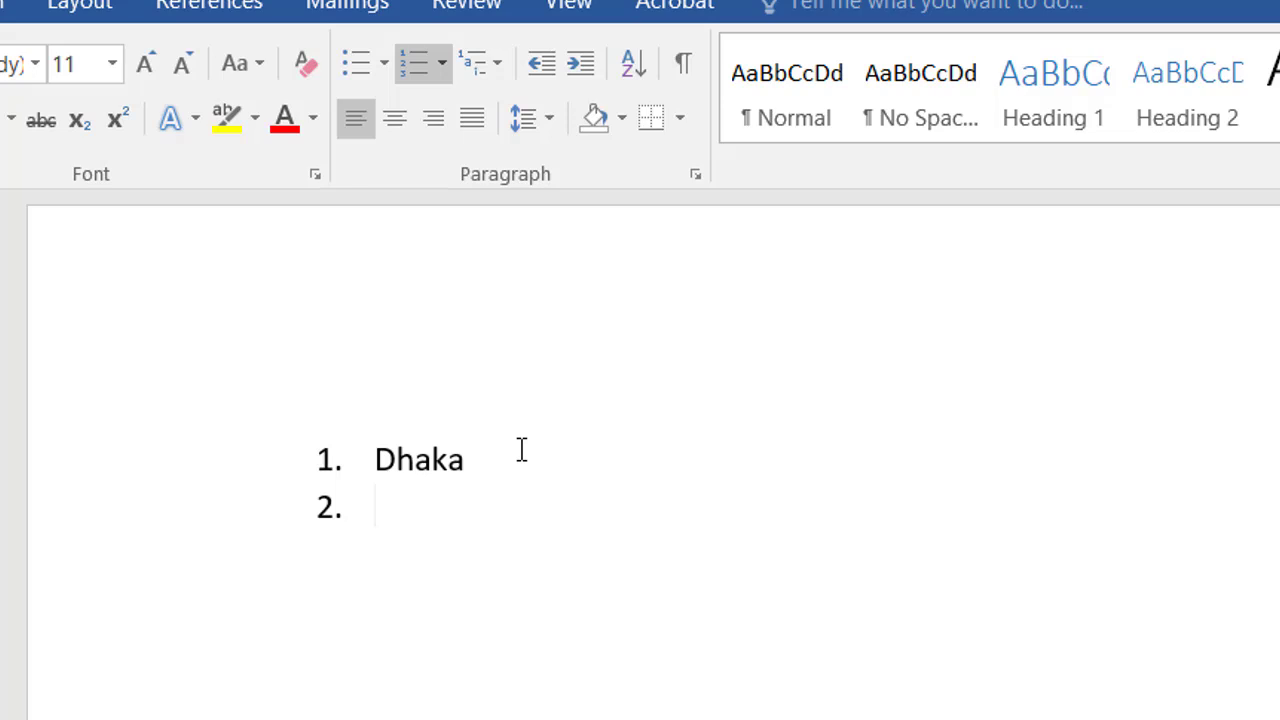
key("BackSpace")
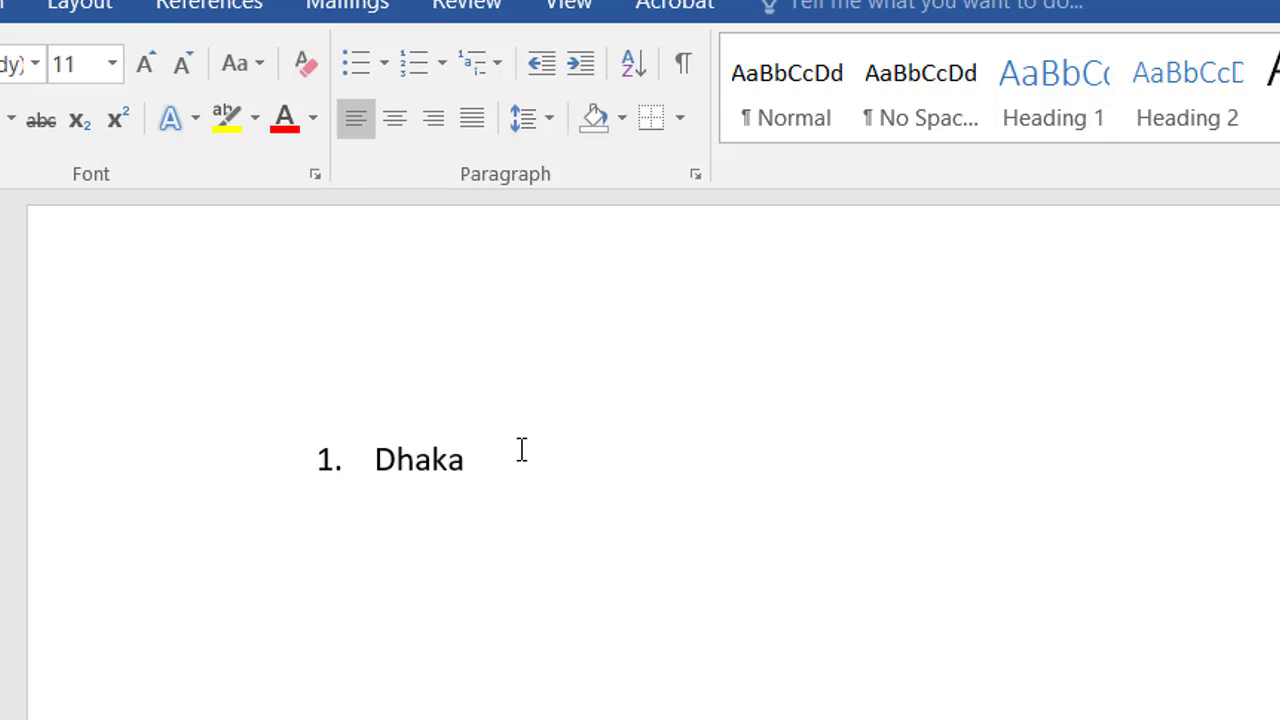
left_click(486, 66)
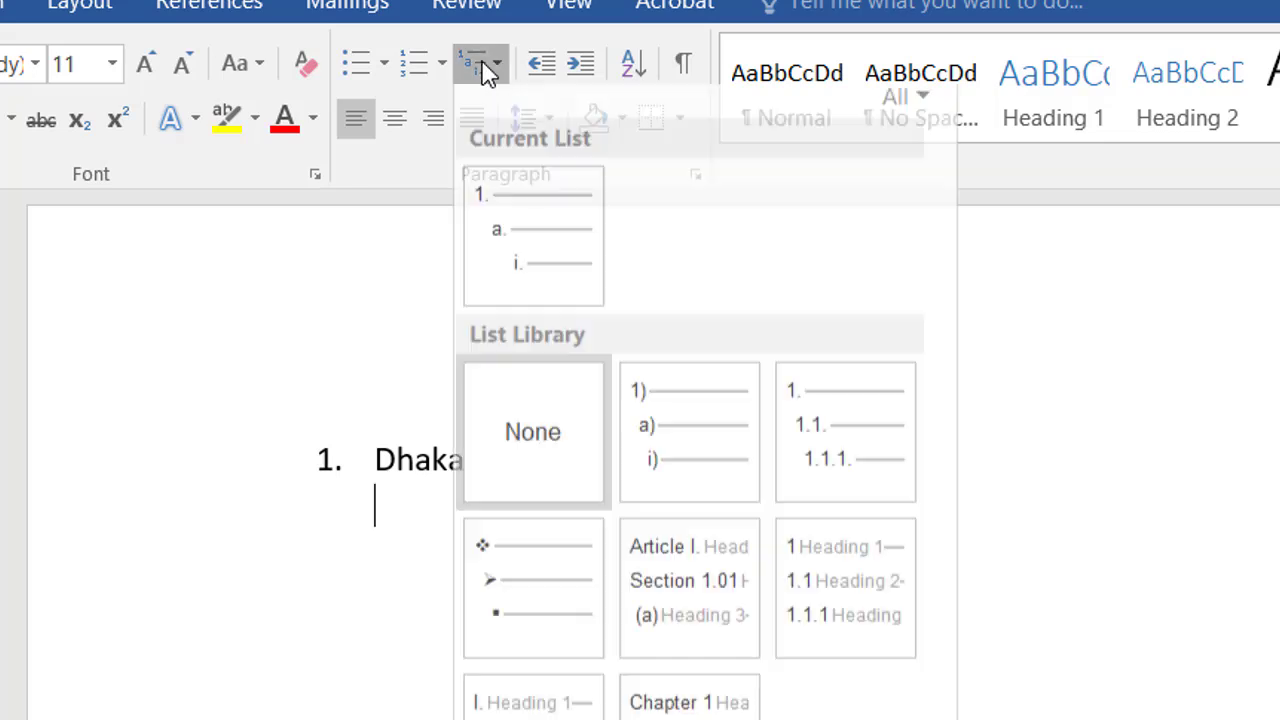
left_click(678, 445)
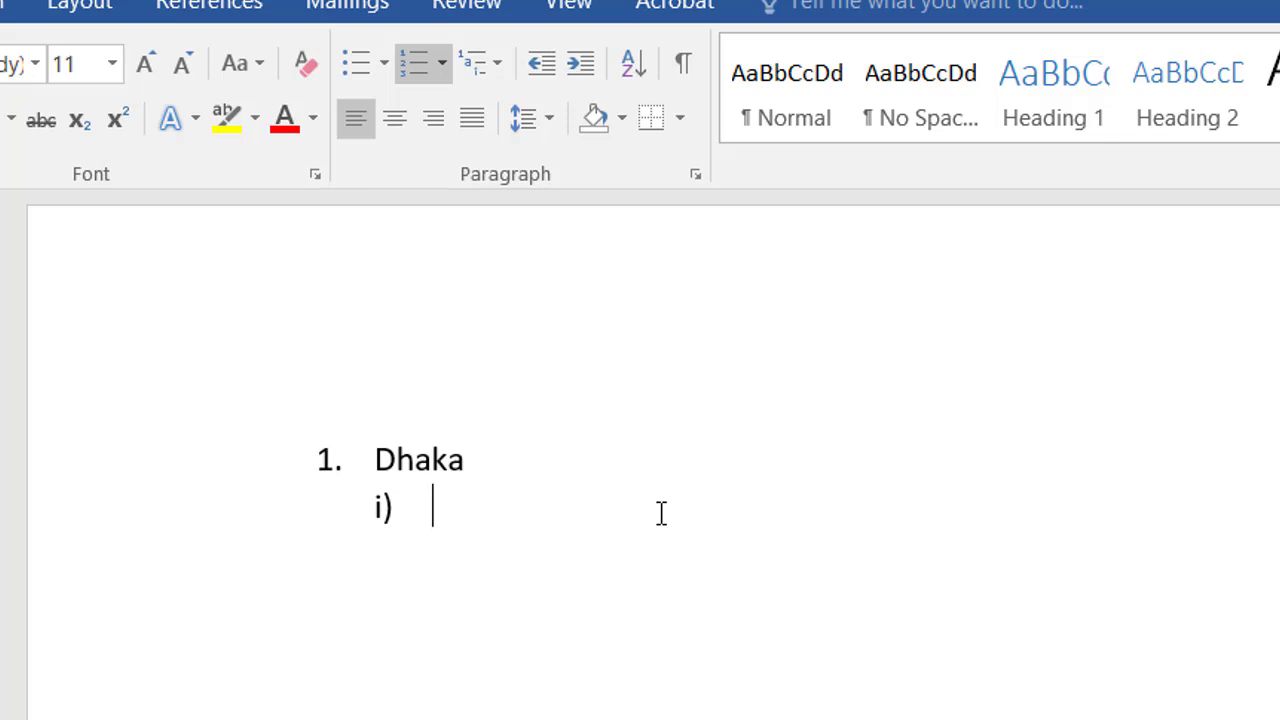
Enter sub-items Faridpur, Gopalgonj and Madirpur, then promote the next empty line to top level
type("Faridp")
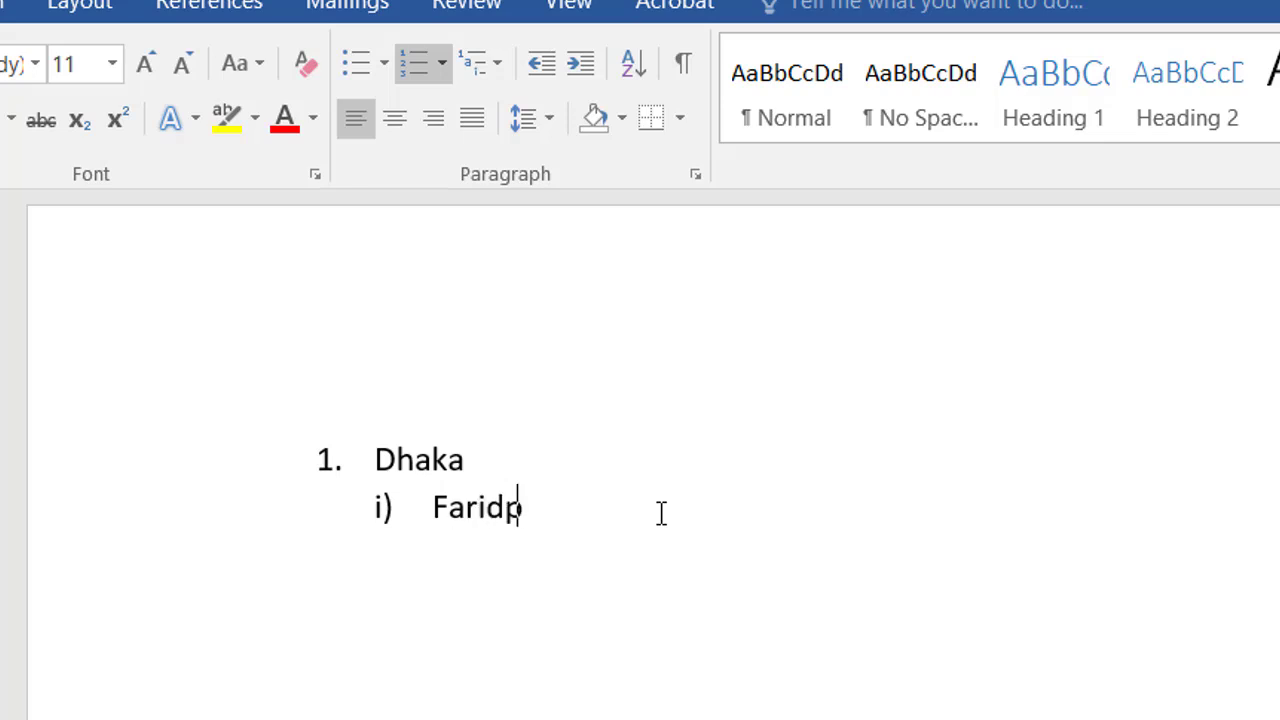
type("ur")
key("Return")
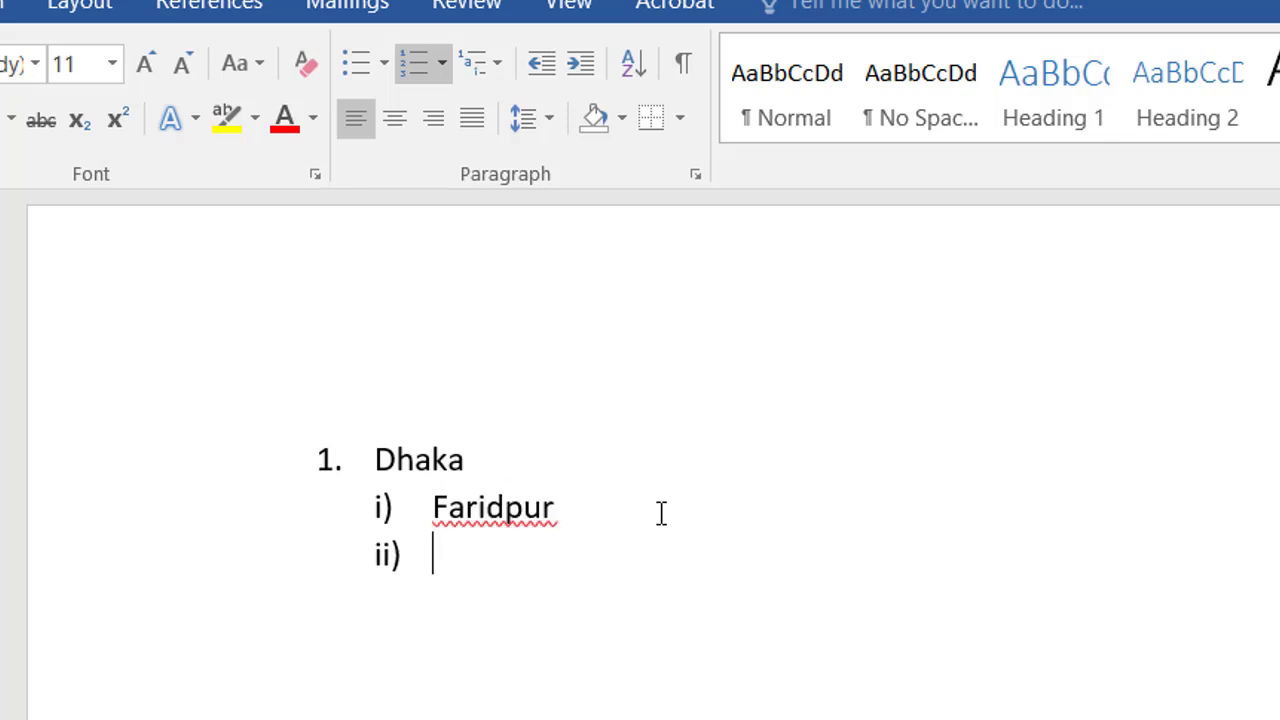
type("Gop")
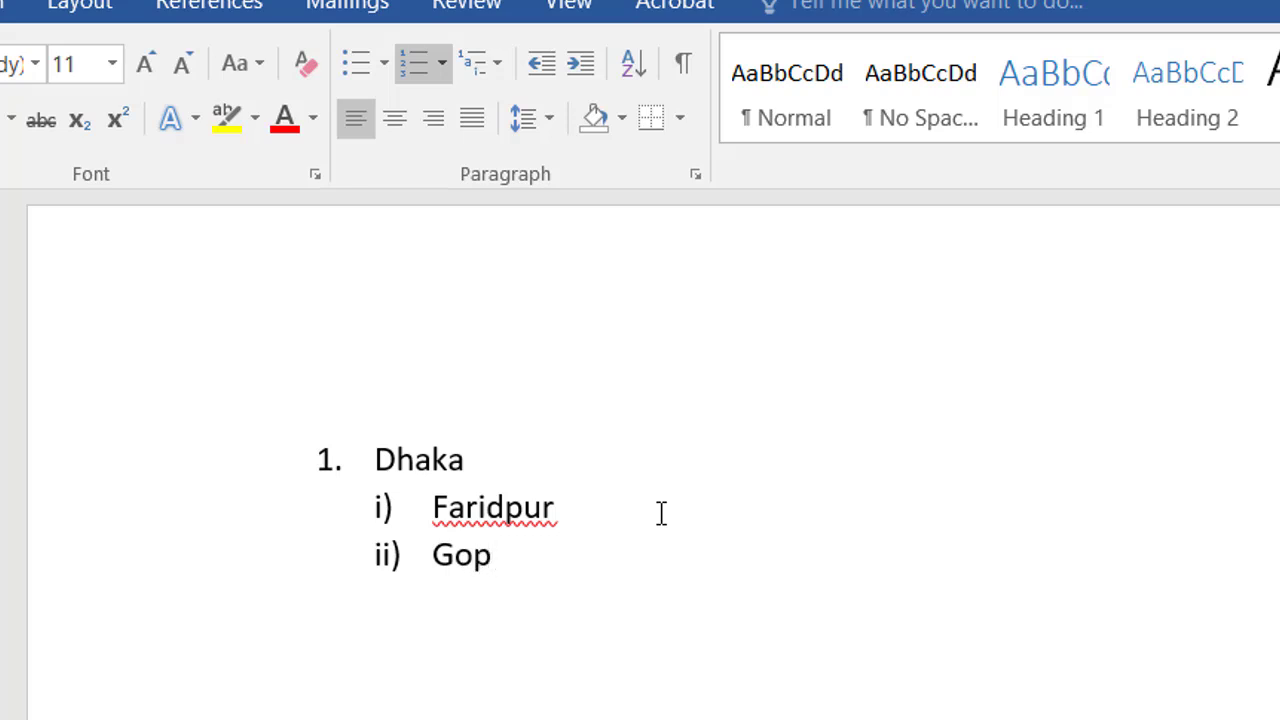
type("algonj")
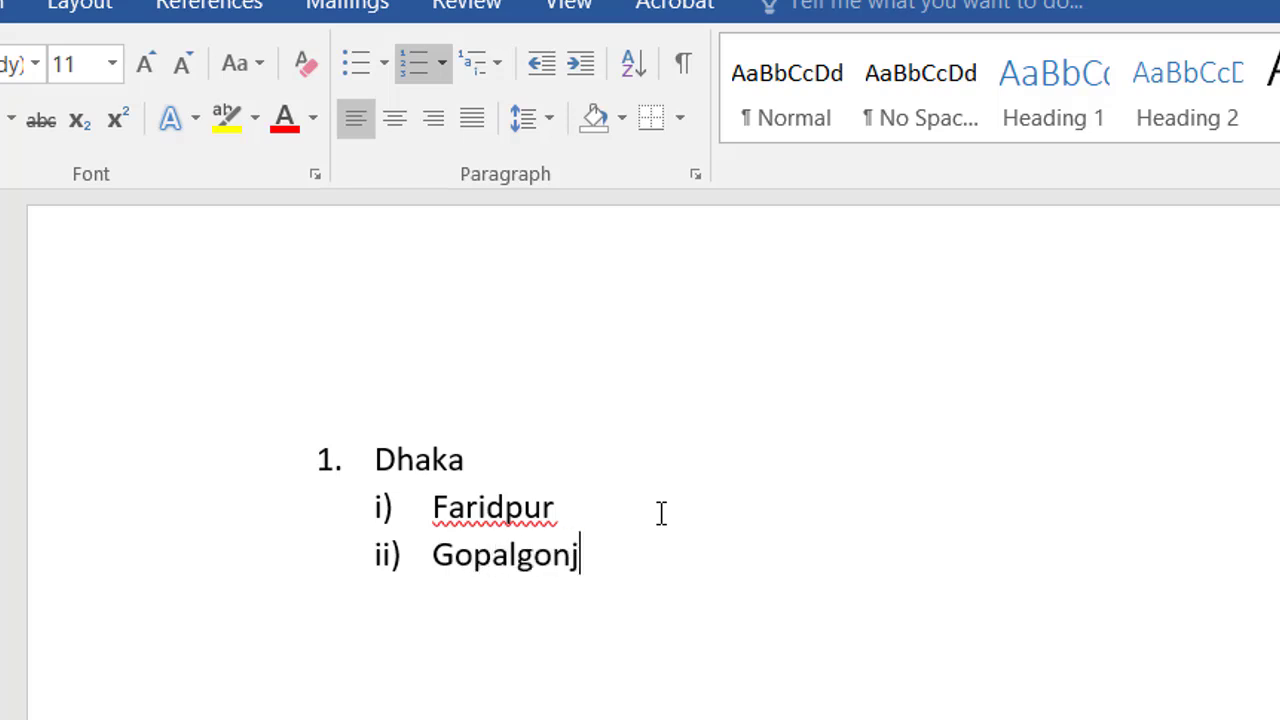
key("Return")
type("Madirpur")
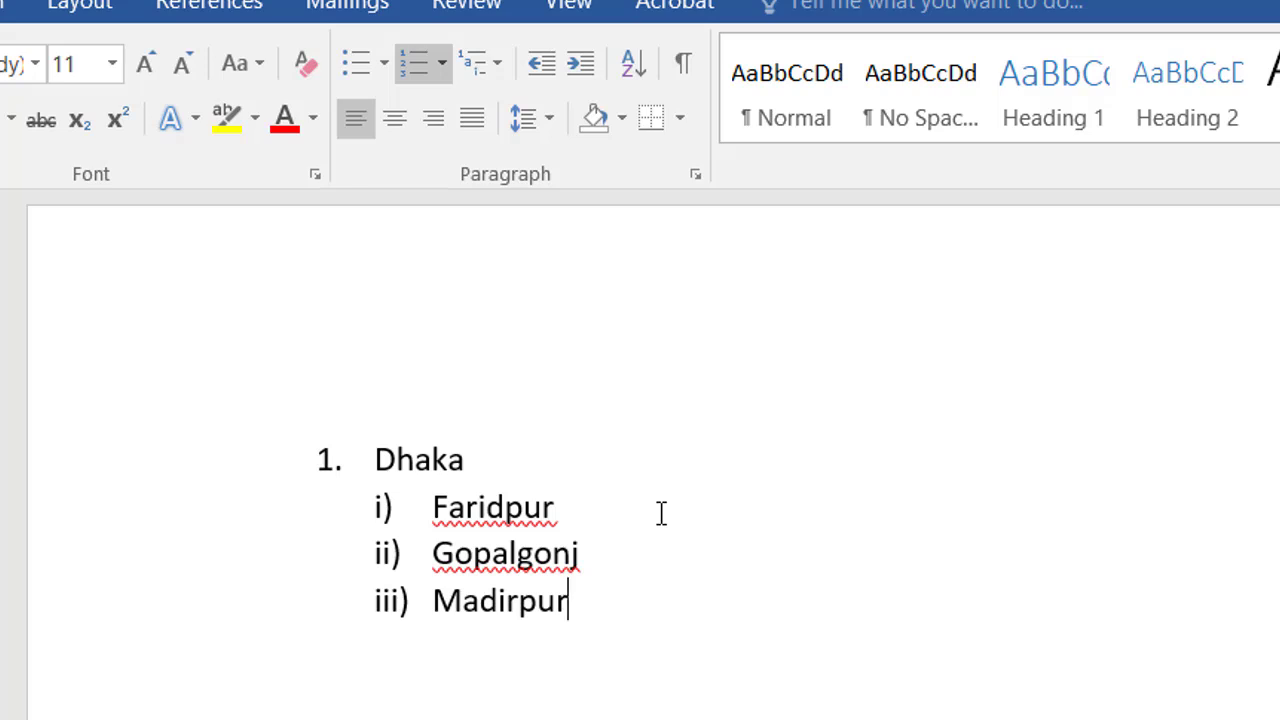
key("Return")
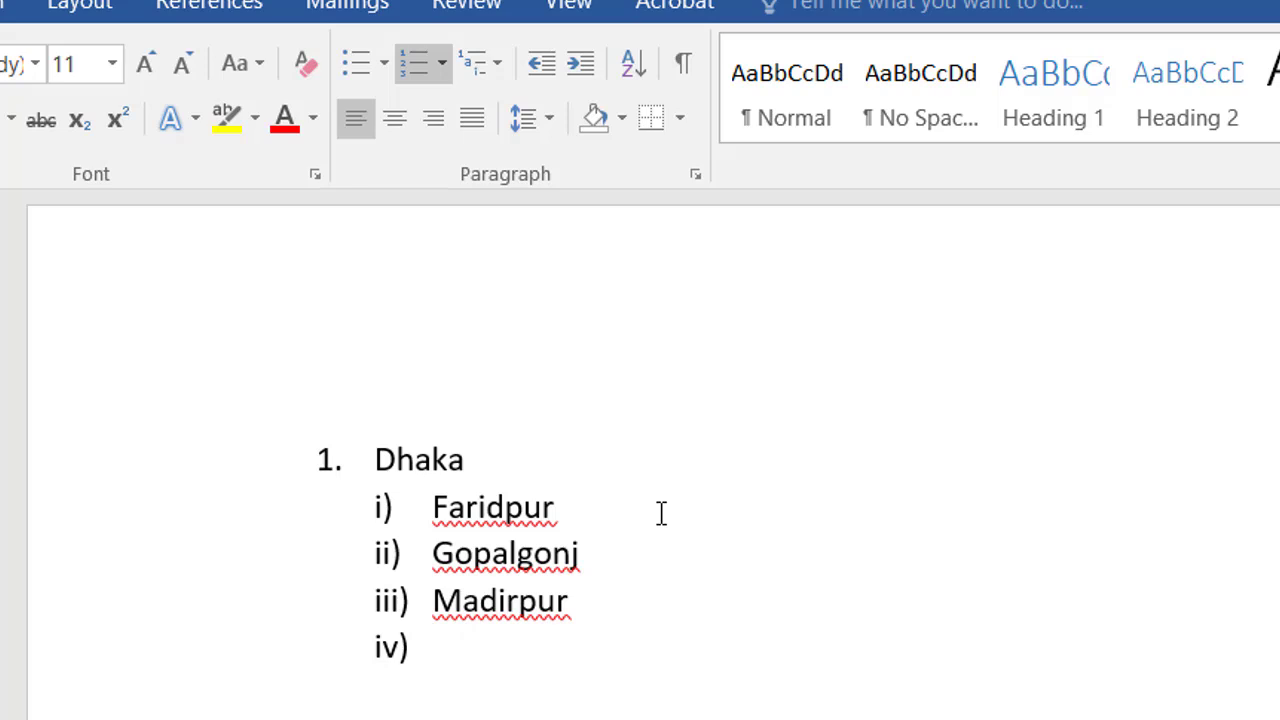
key("shift+Tab")
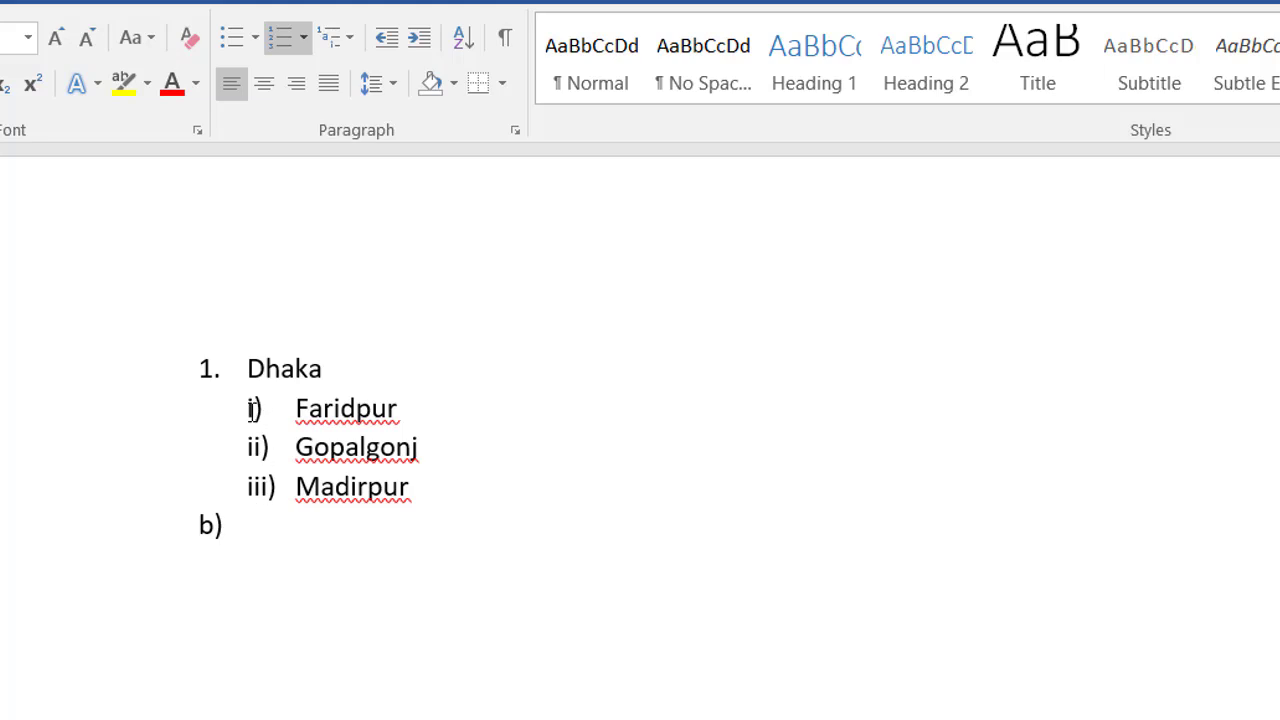
Select the three sub-items and browse the multilevel list styles without applying one
left_click_drag(252, 406, 328, 474)
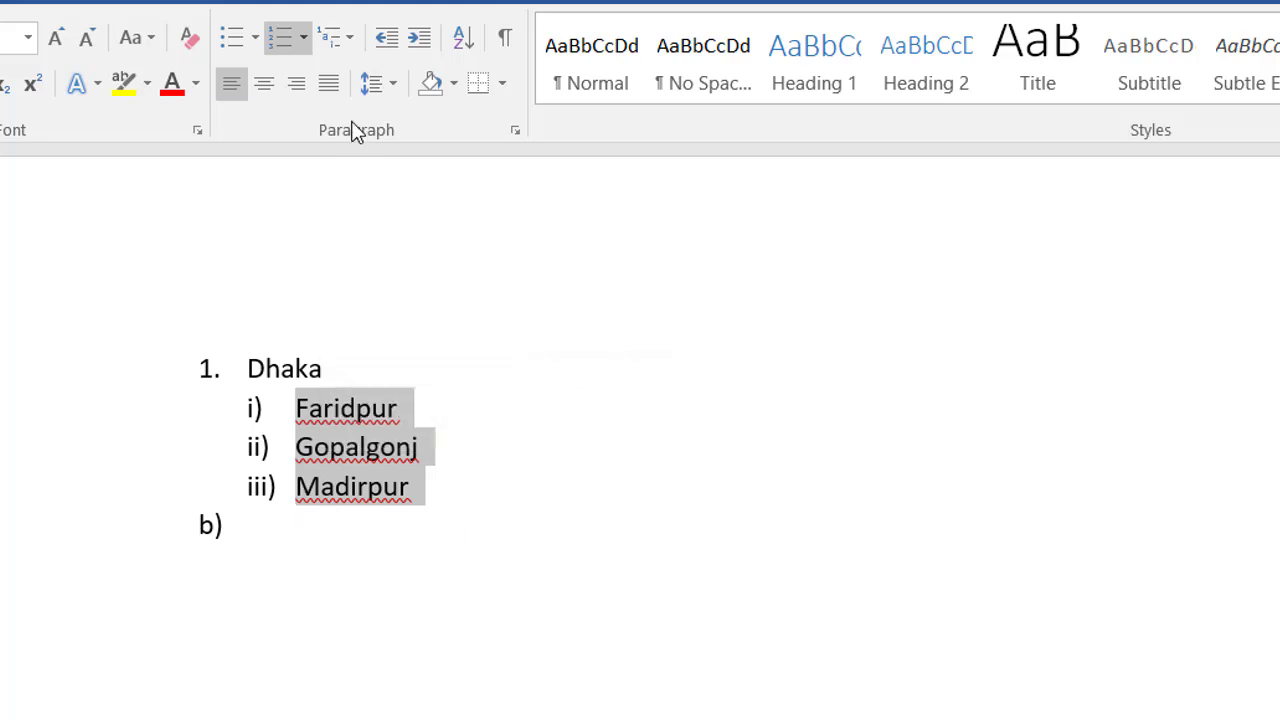
left_click(343, 40)
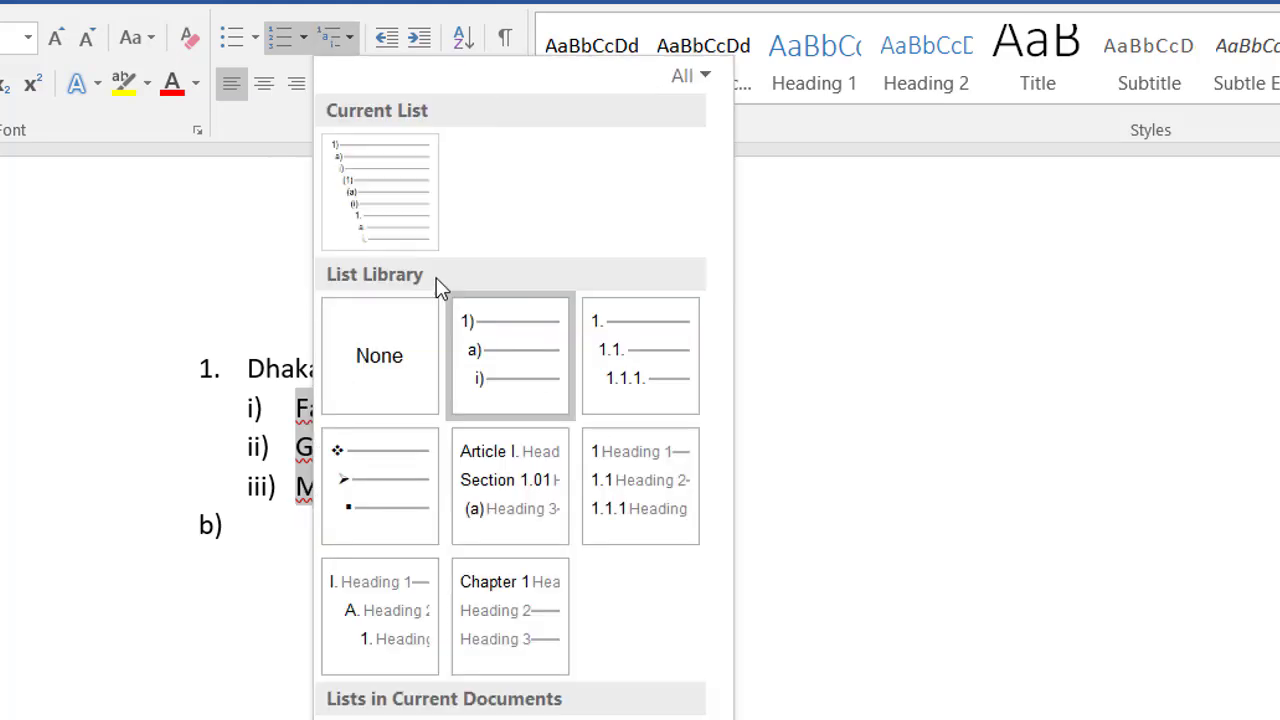
mouse_move(476, 334)
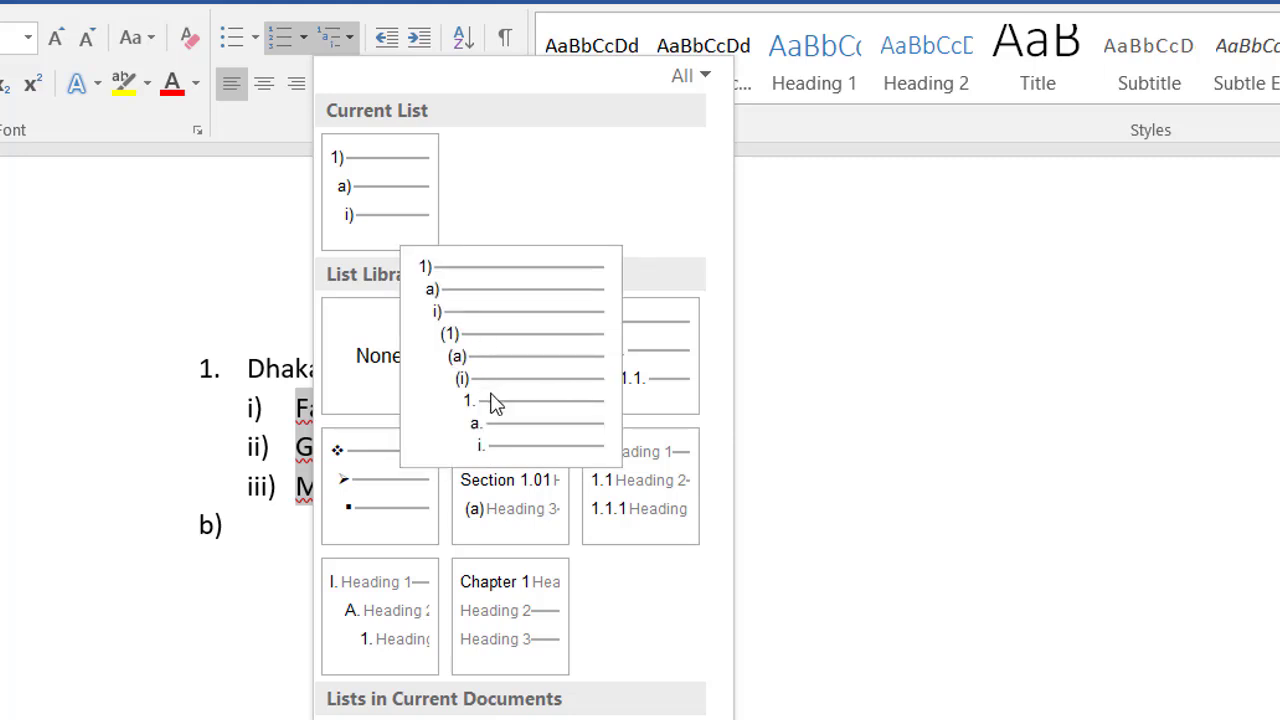
mouse_move(388, 212)
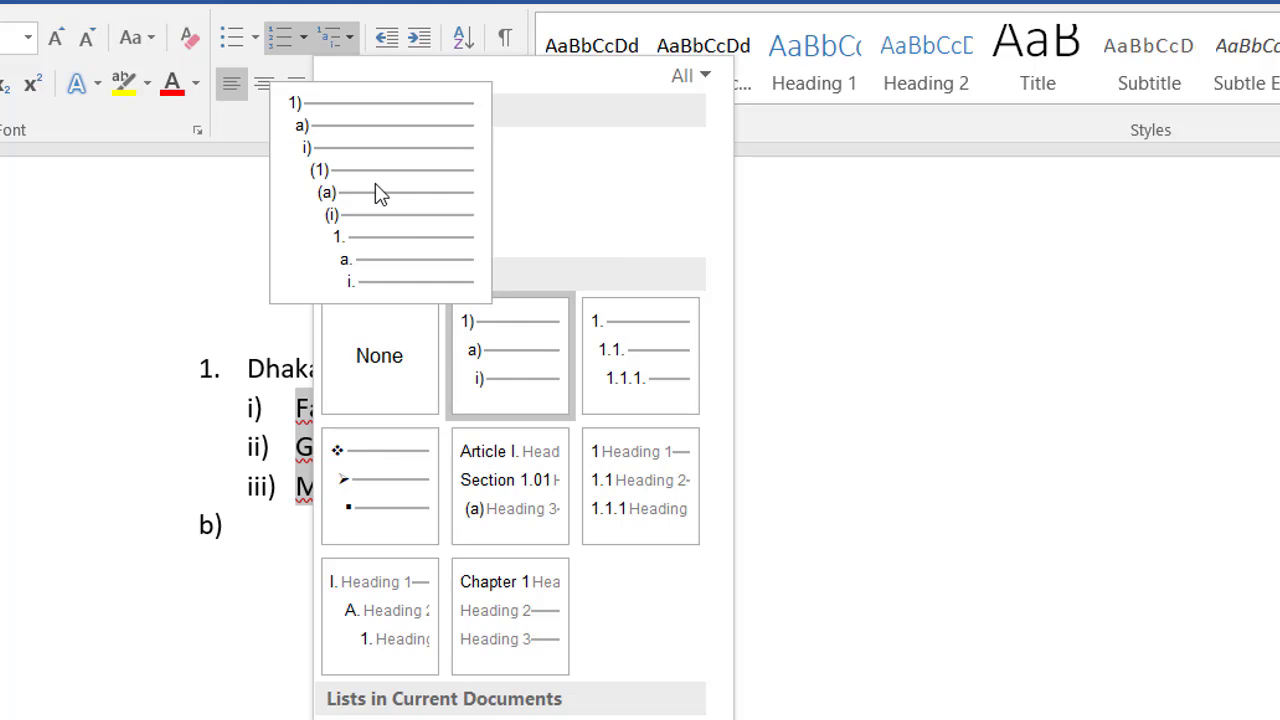
left_click(866, 421)
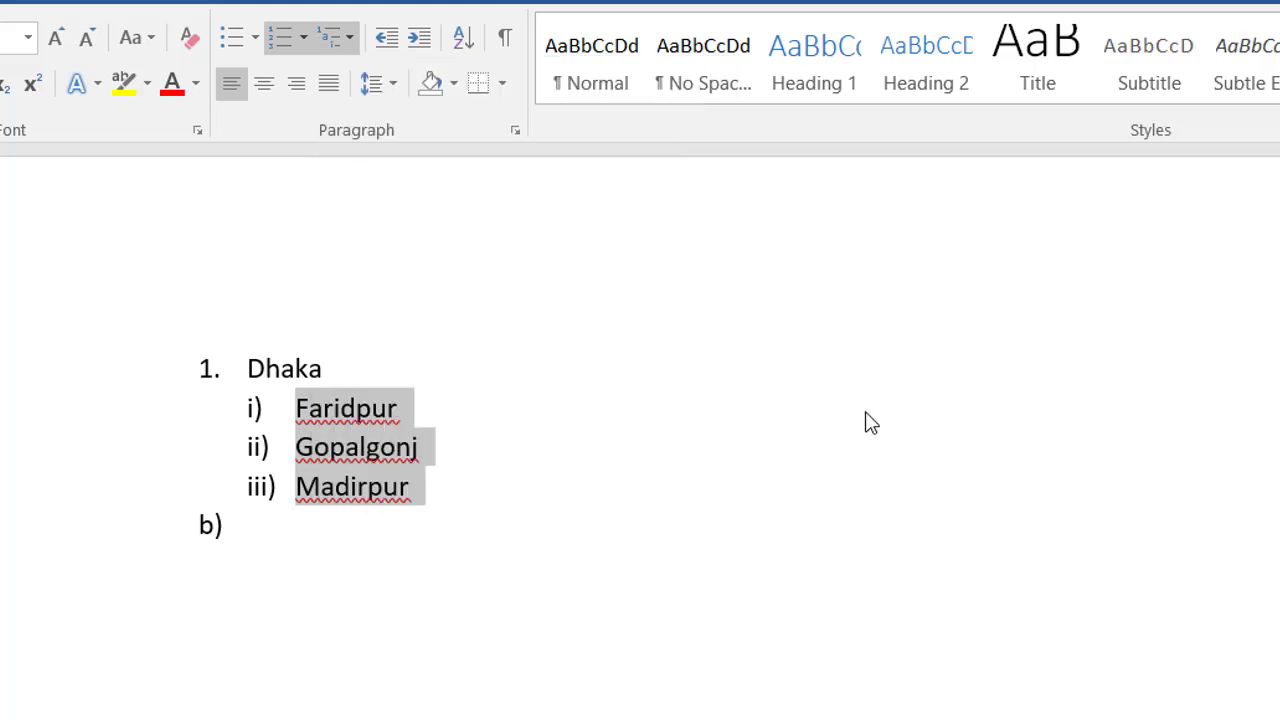
left_click(193, 376)
Renumber Dhaka as a), add Khulna as item b), and leave an unnumbered line below
left_click(207, 371)
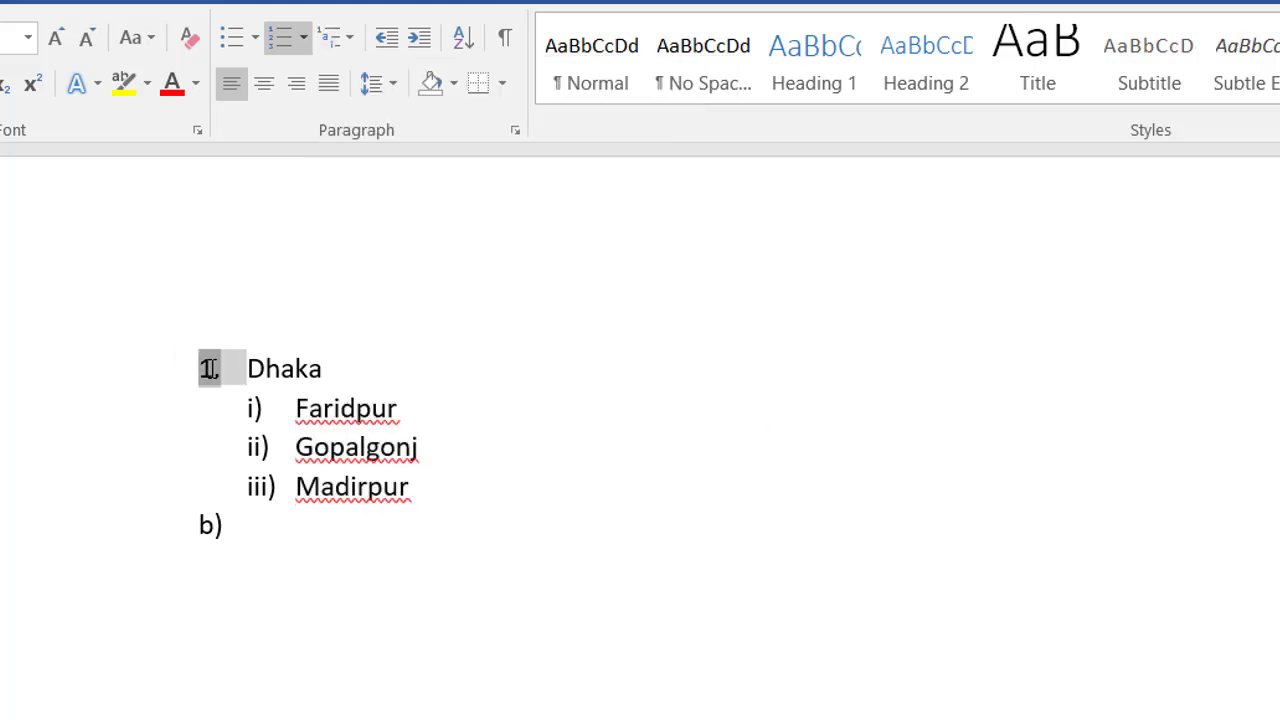
type("a")
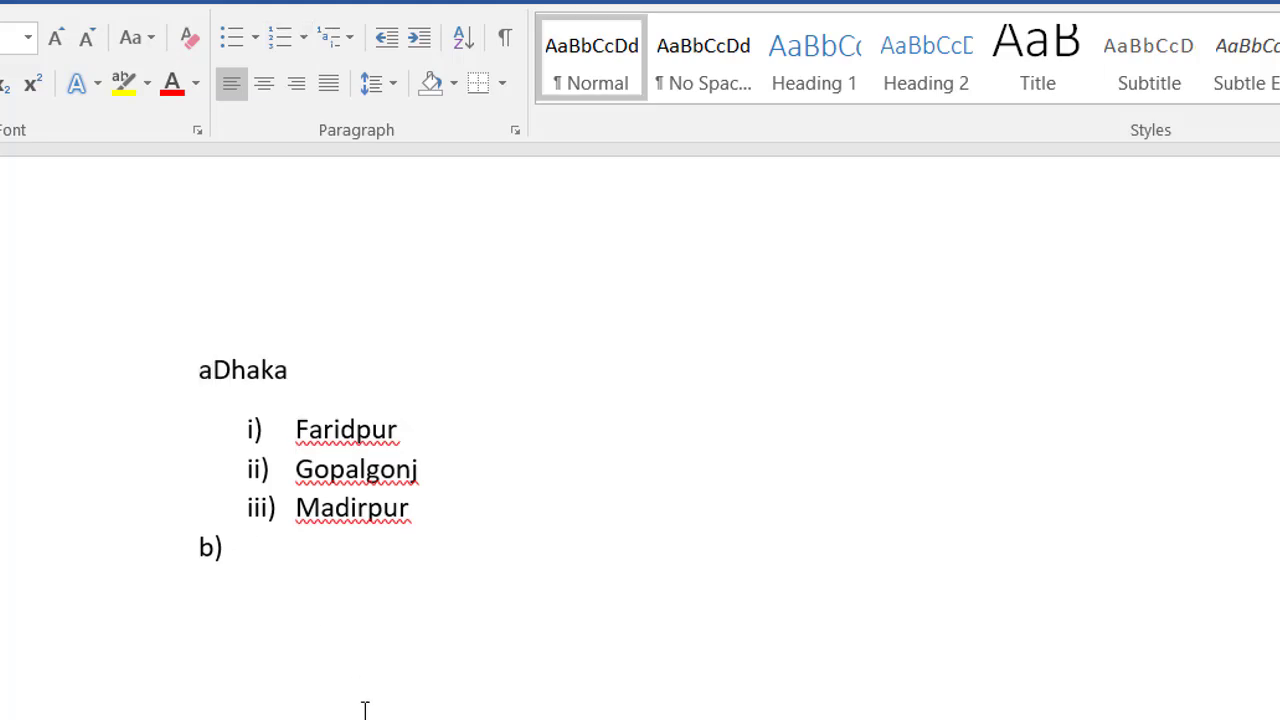
type(")")
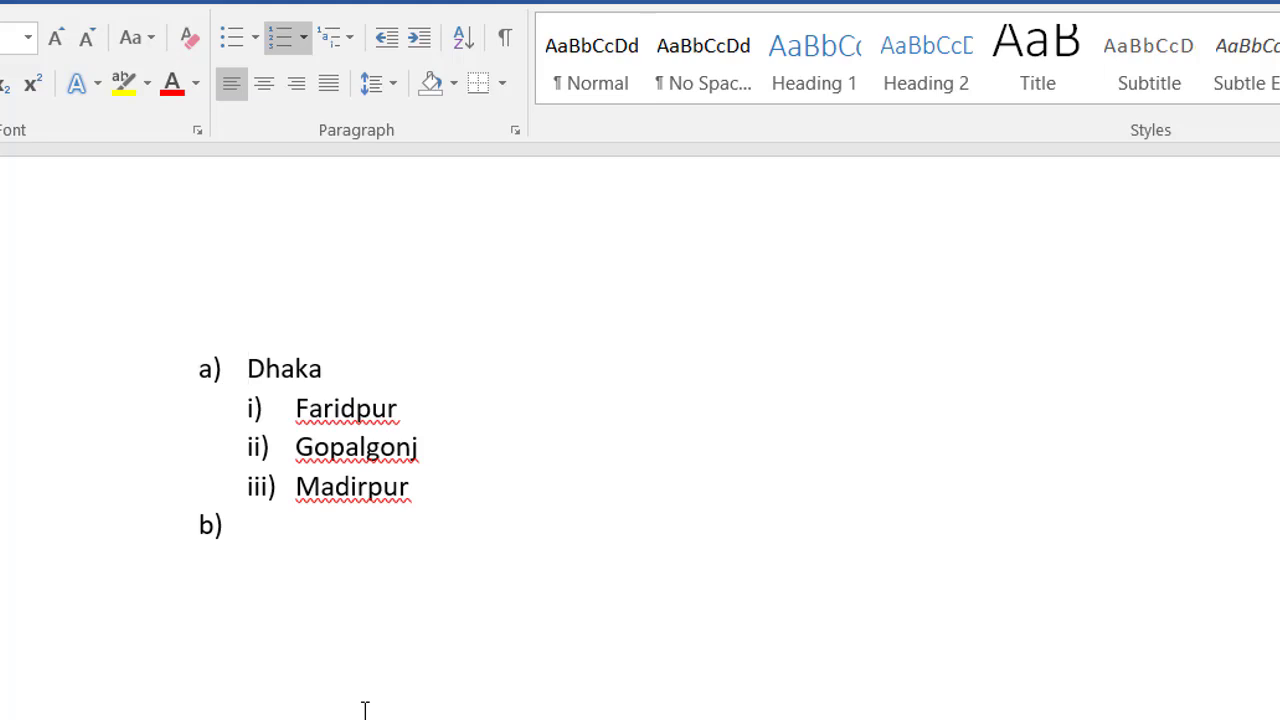
left_click(217, 521)
type("Khulna")
key("Return")
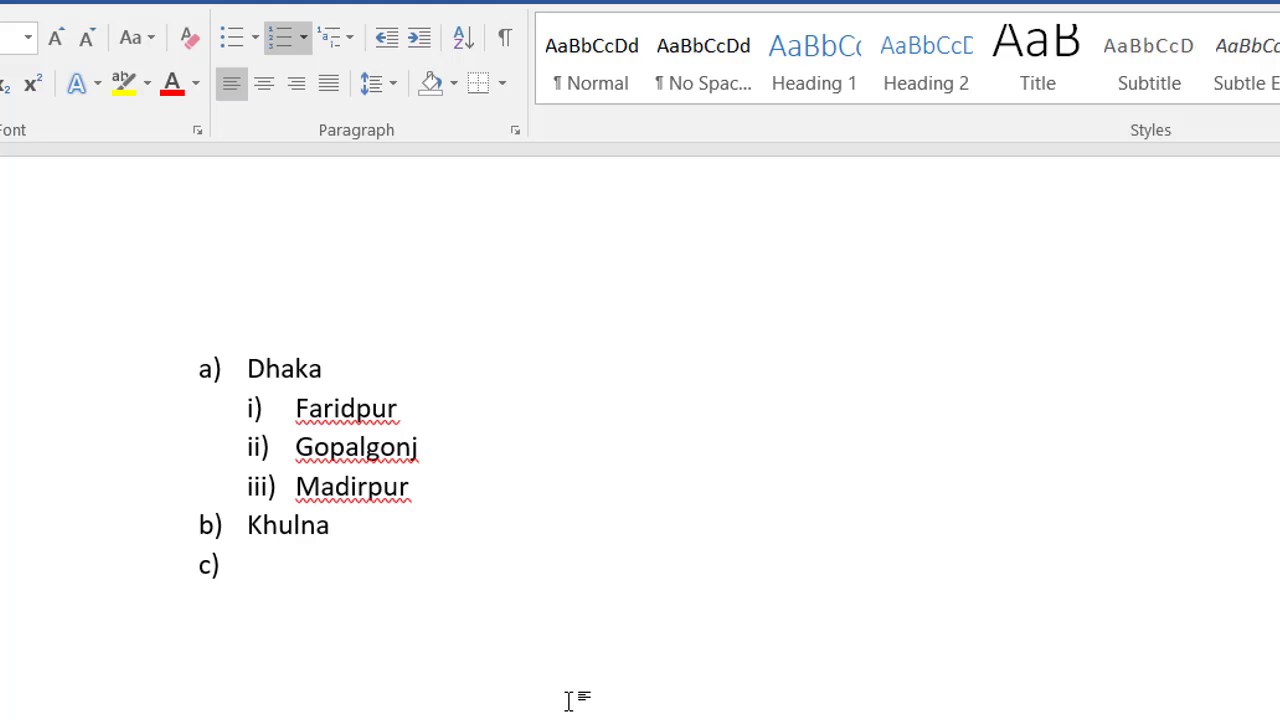
key("BackSpace")
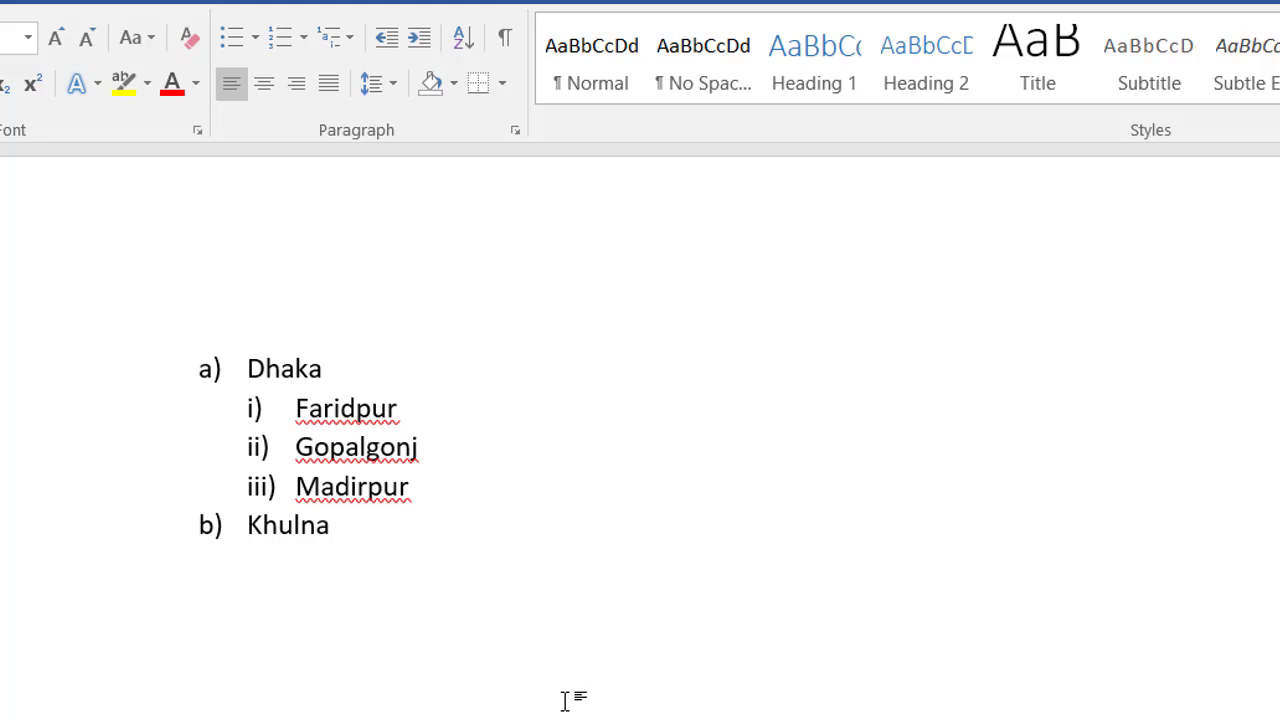
Apply 1) a) i) numbering and add Shatkira and Jessore as Khulna's sub-items
left_click(327, 40)
left_click(512, 357)
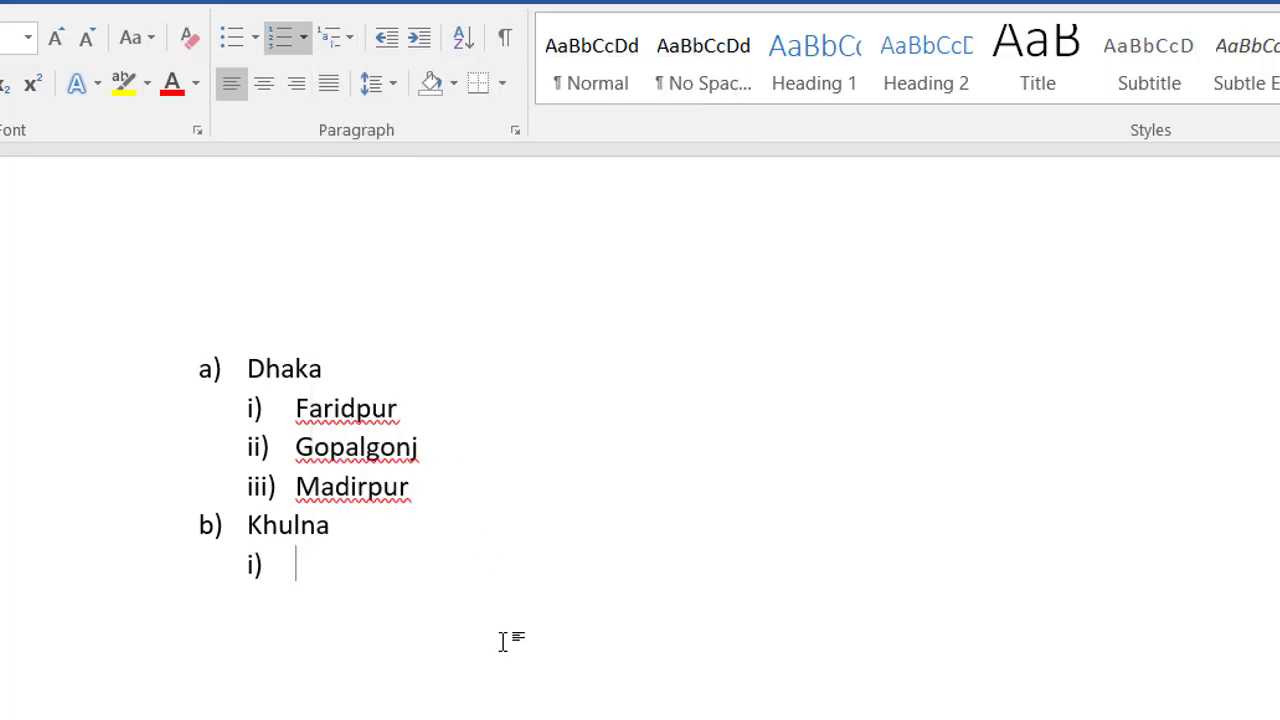
type("Shatkira")
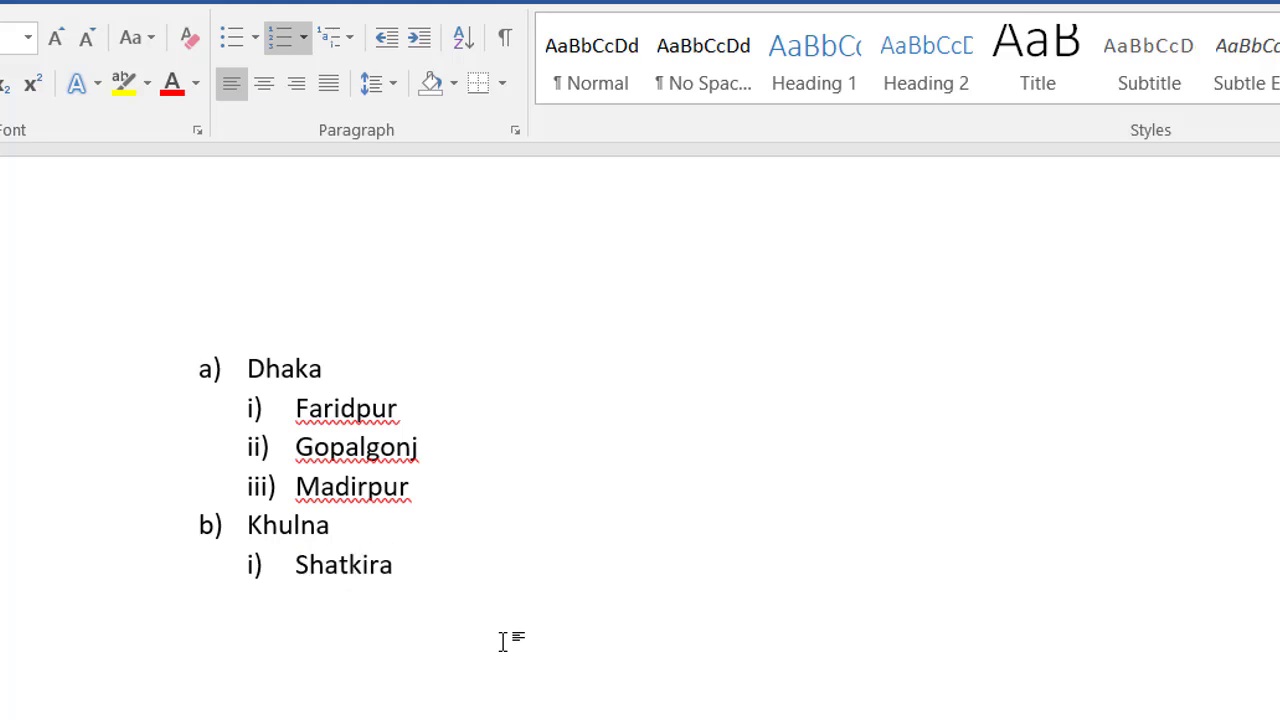
key("Return")
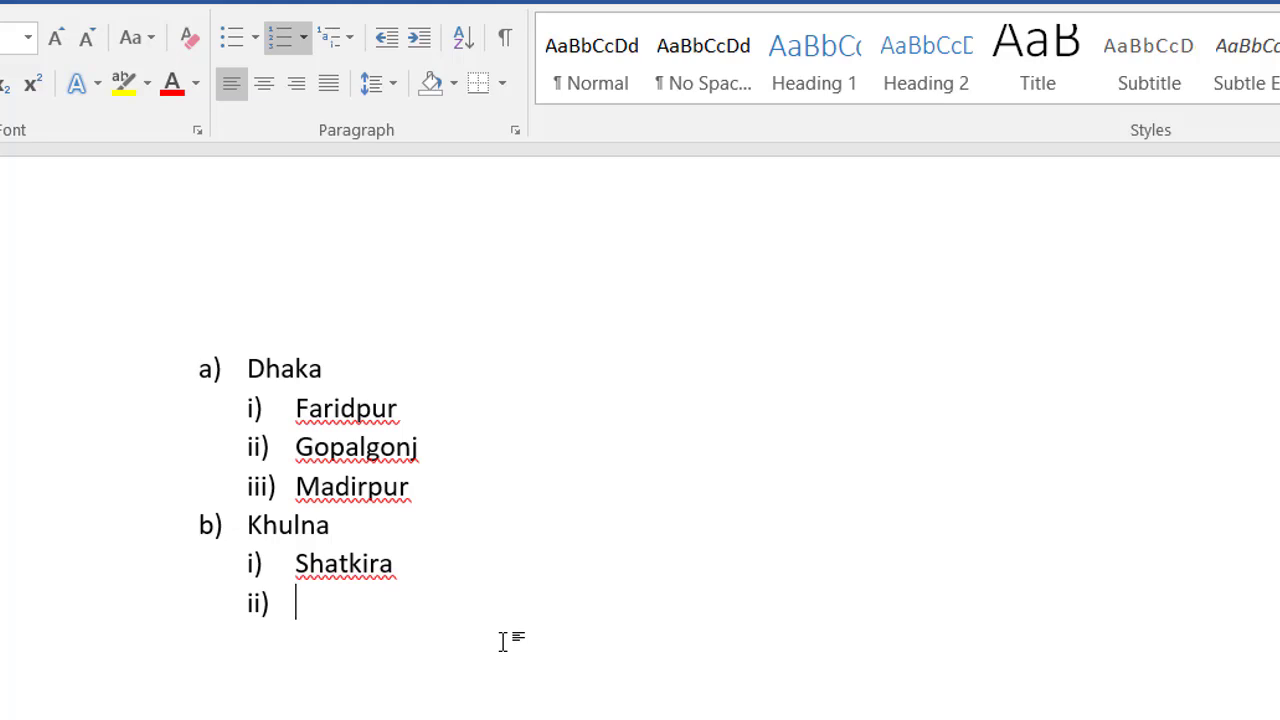
type("Jessore")
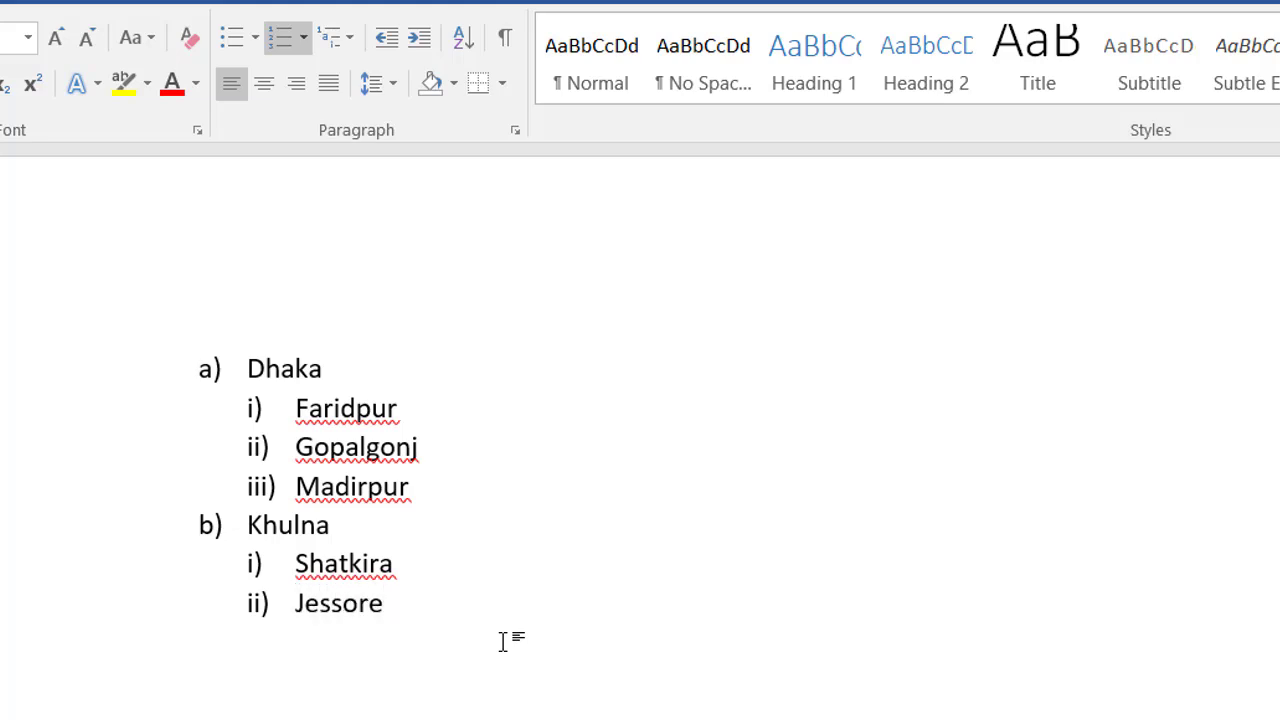
key("Return")
Add Barisal as top-level item c), leaving an unnumbered blank line after it
key("shift+Tab")
type("Barisal")
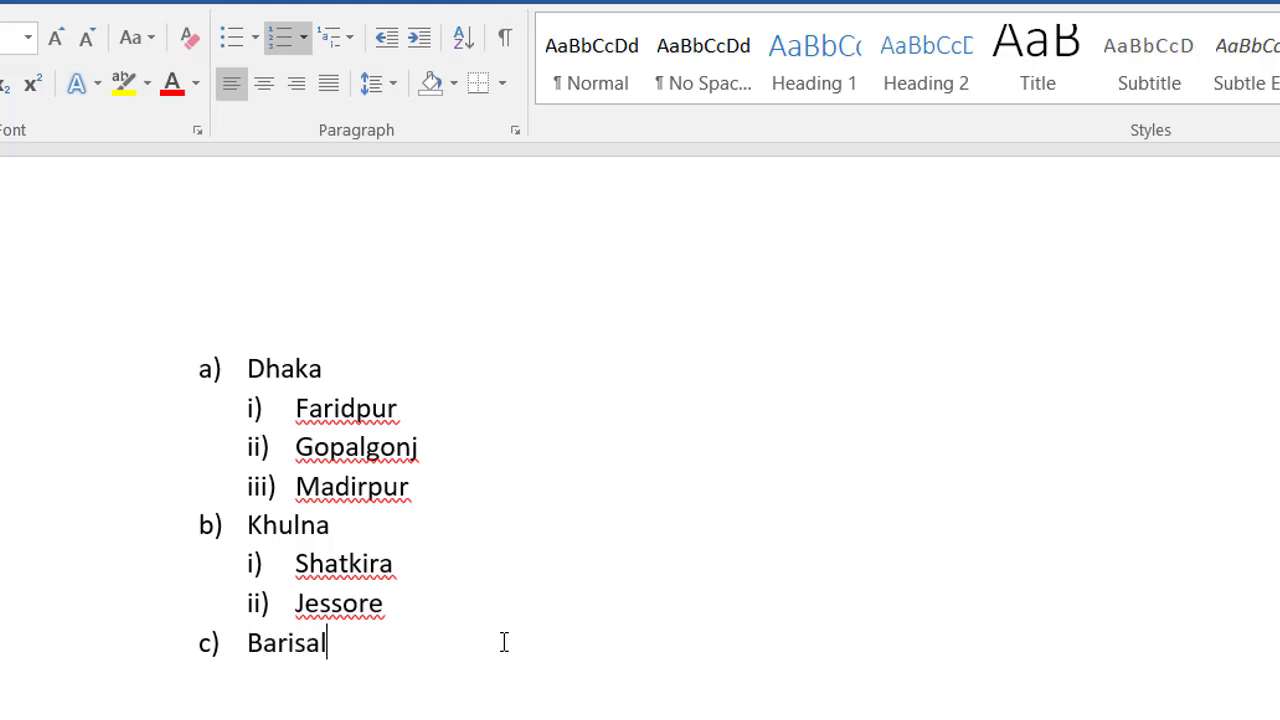
key("Return")
key("BackSpace")
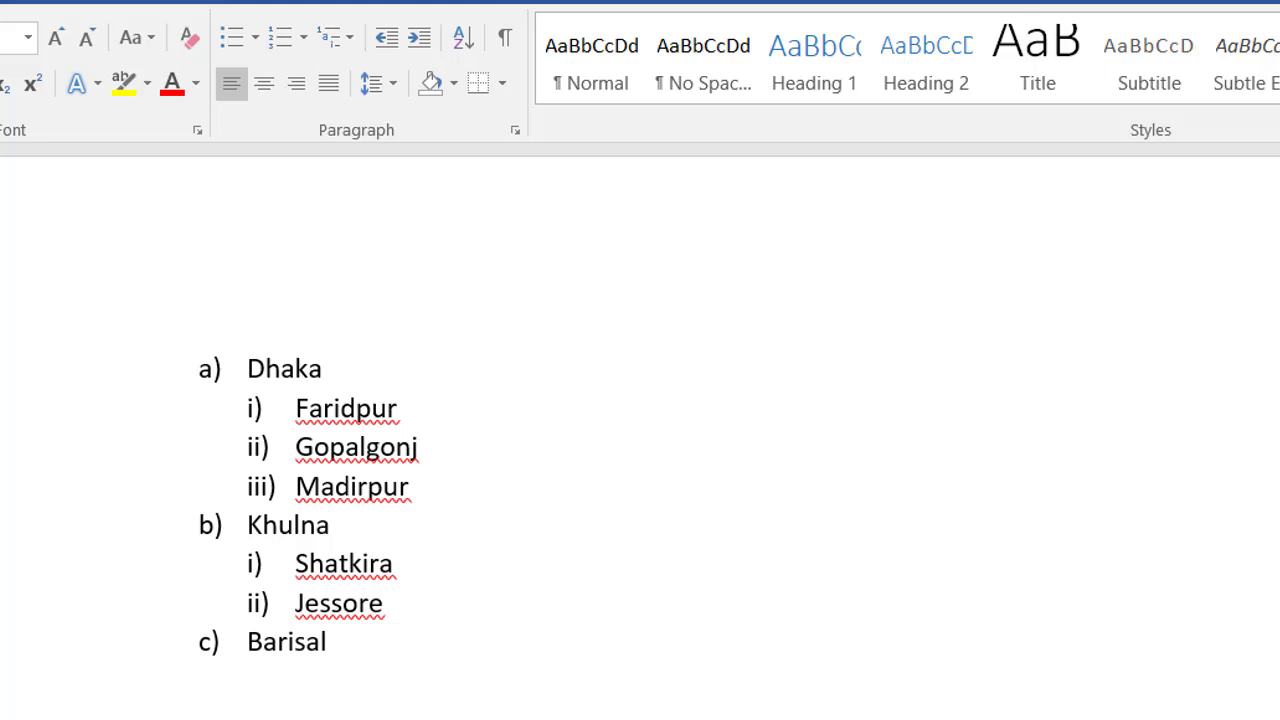
Give the blank line under Barisal 1) a) i) numbering, then select the whole list
left_click(352, 40)
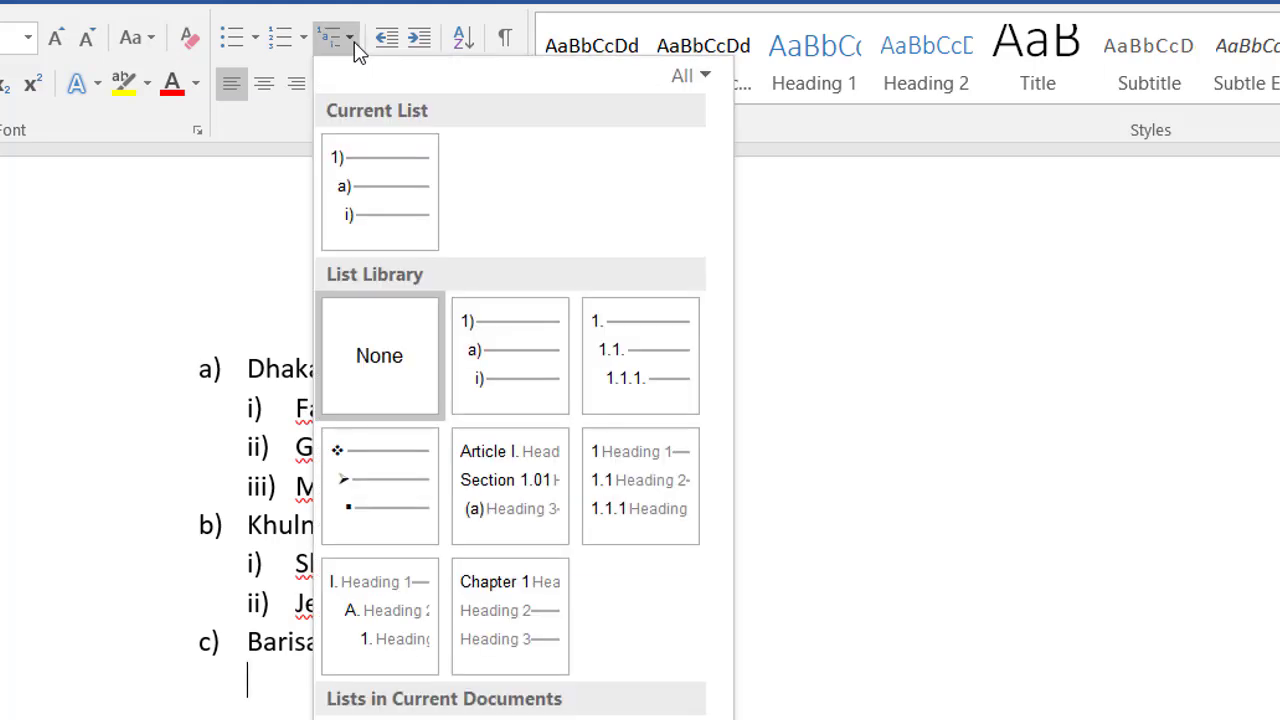
mouse_move(490, 372)
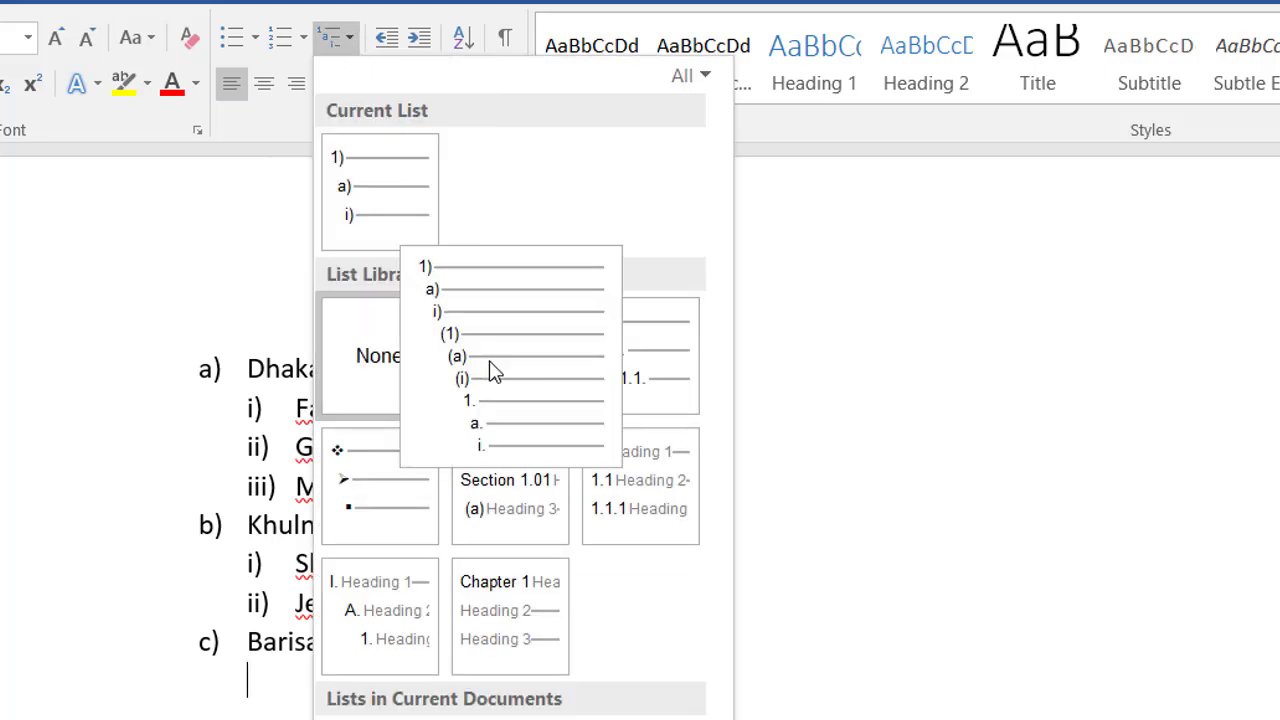
left_click(492, 370)
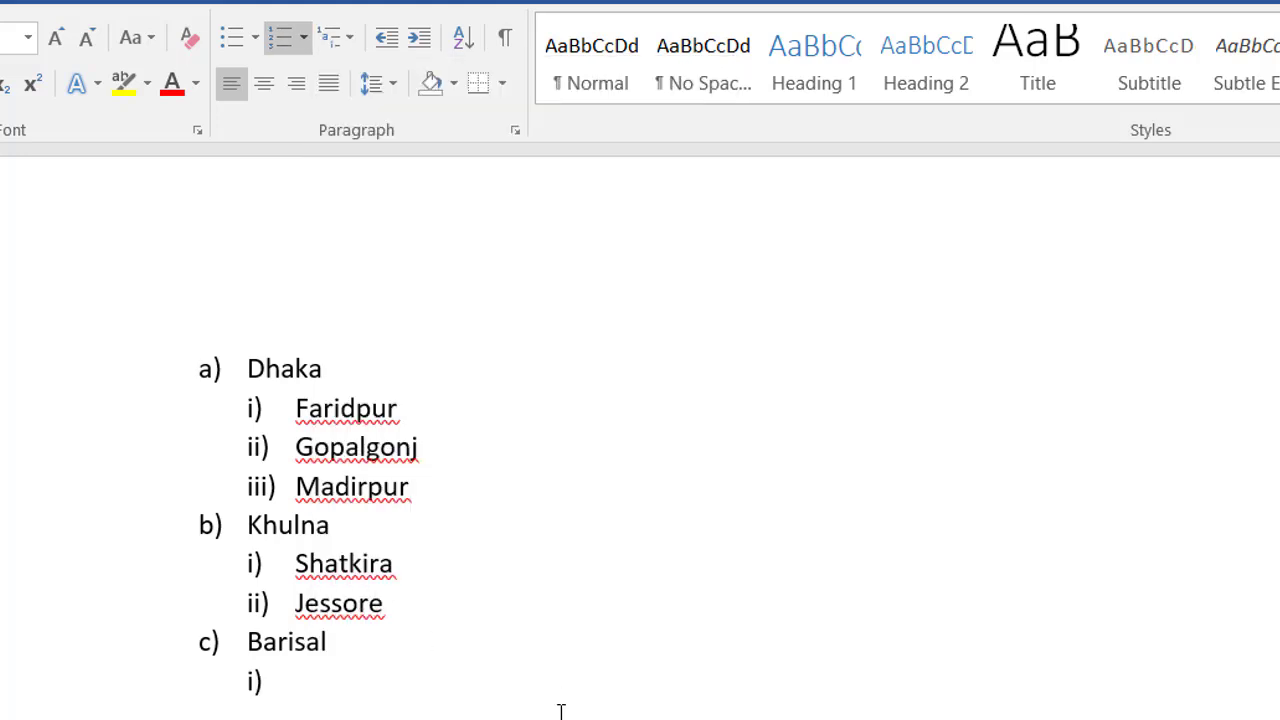
left_click_drag(249, 358, 300, 690)
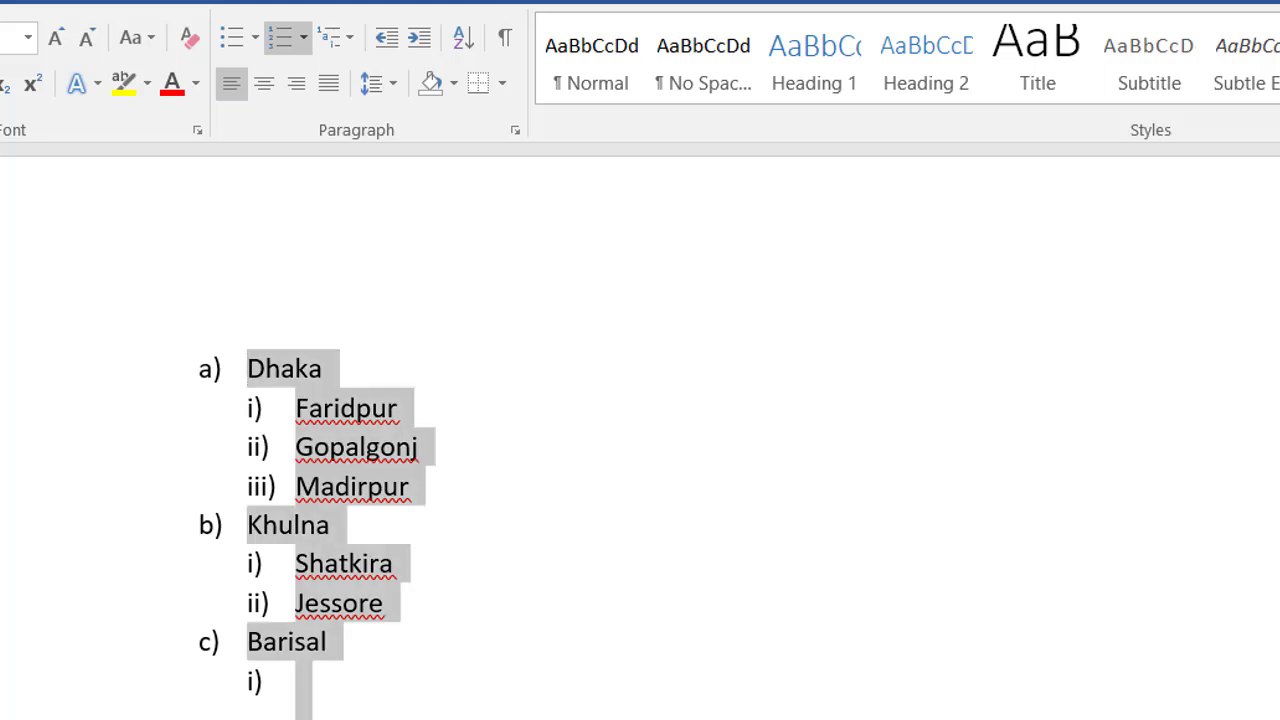
left_click(350, 34)
mouse_move(385, 533)
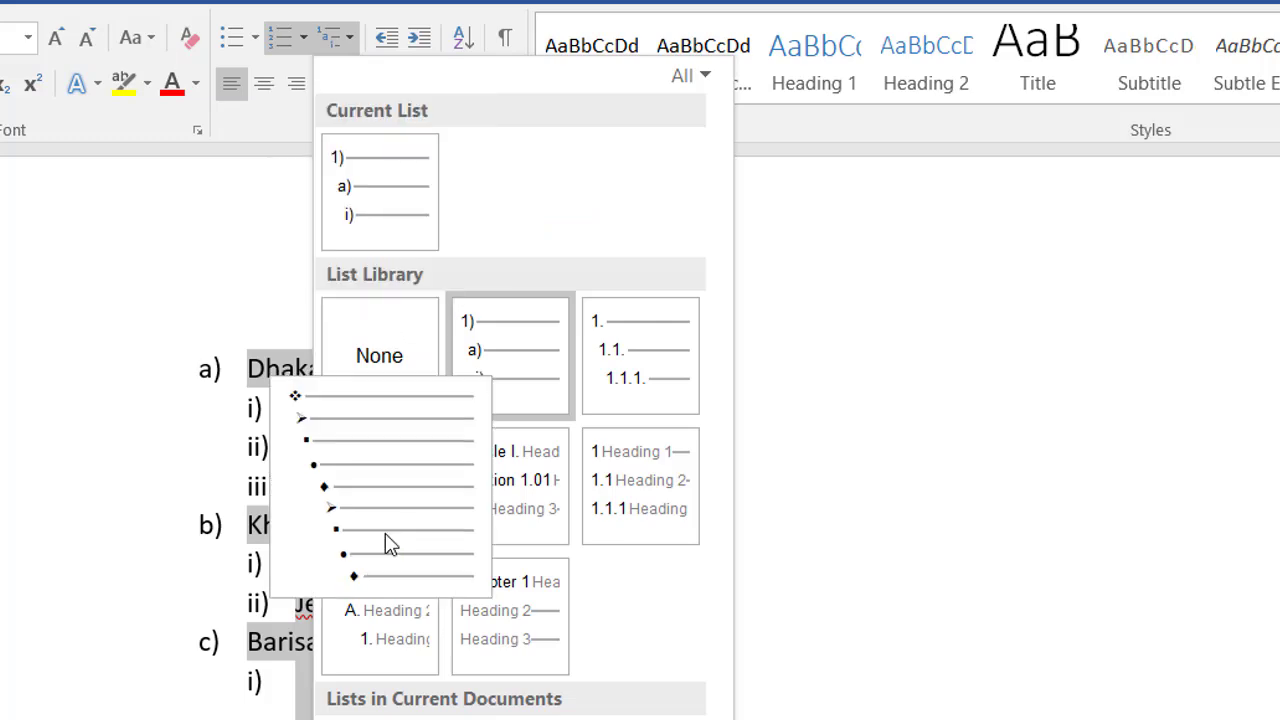
mouse_move(377, 615)
mouse_move(503, 609)
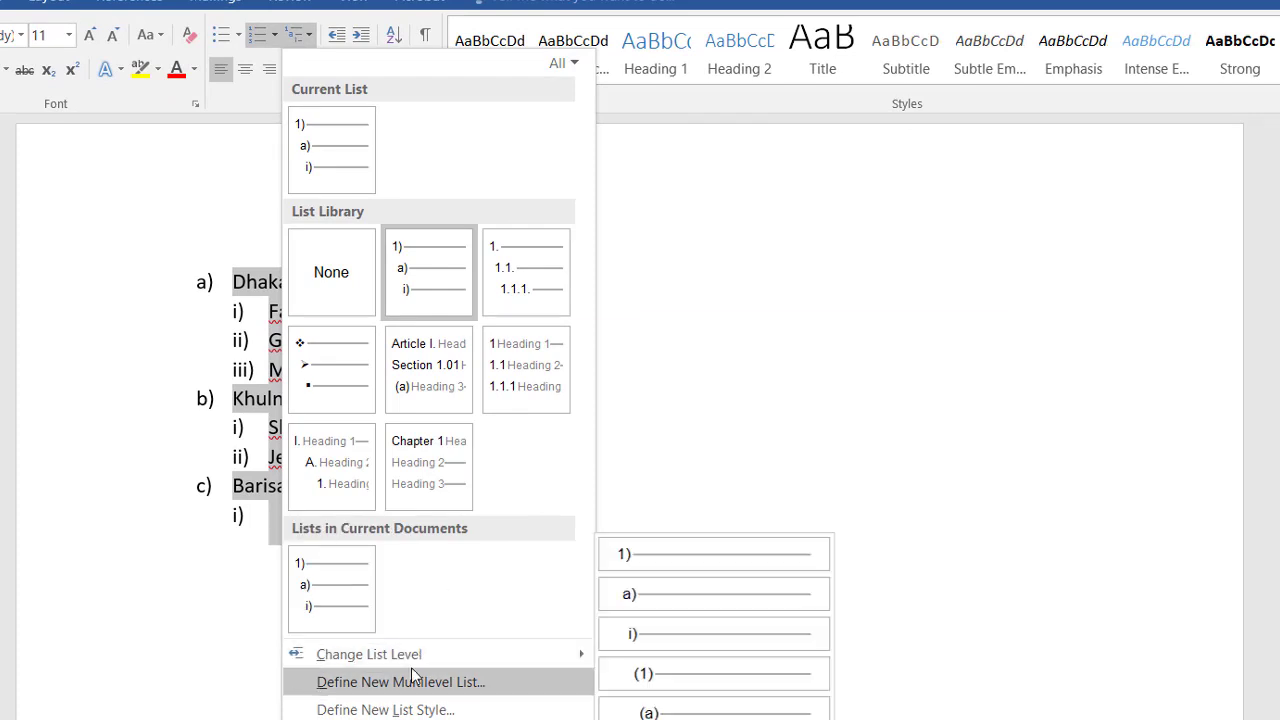
mouse_move(414, 659)
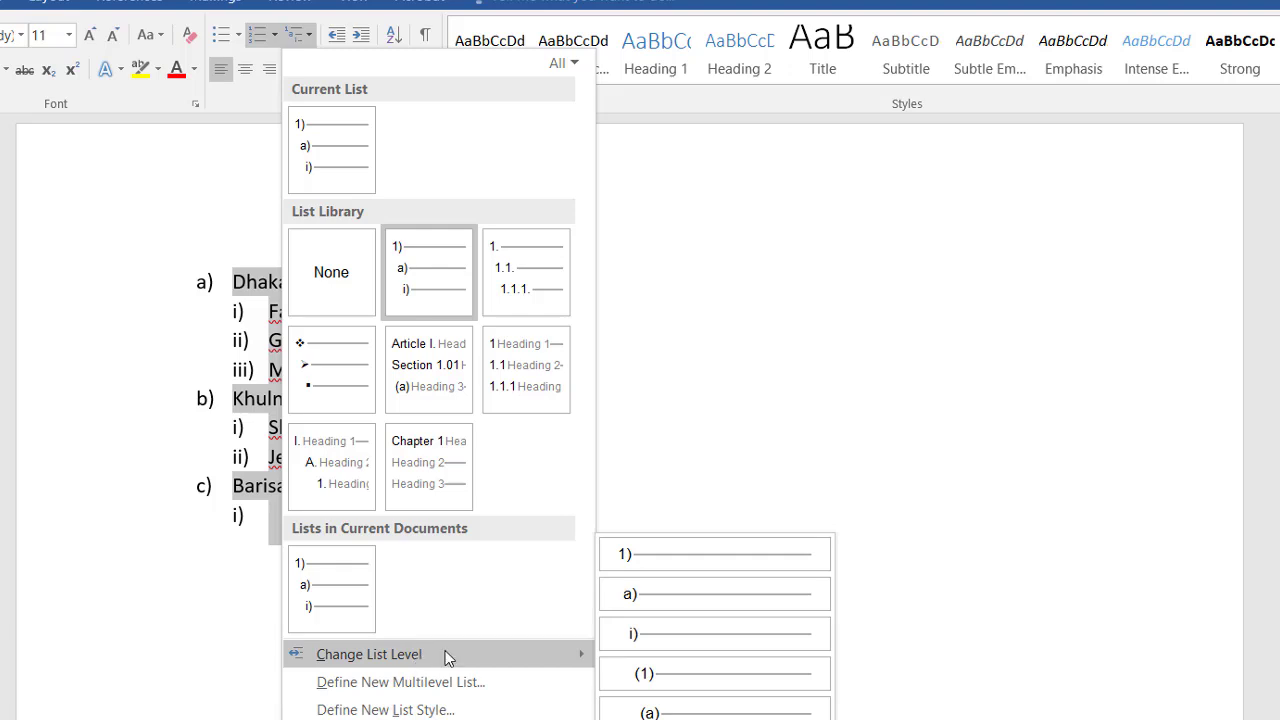
left_click(718, 554)
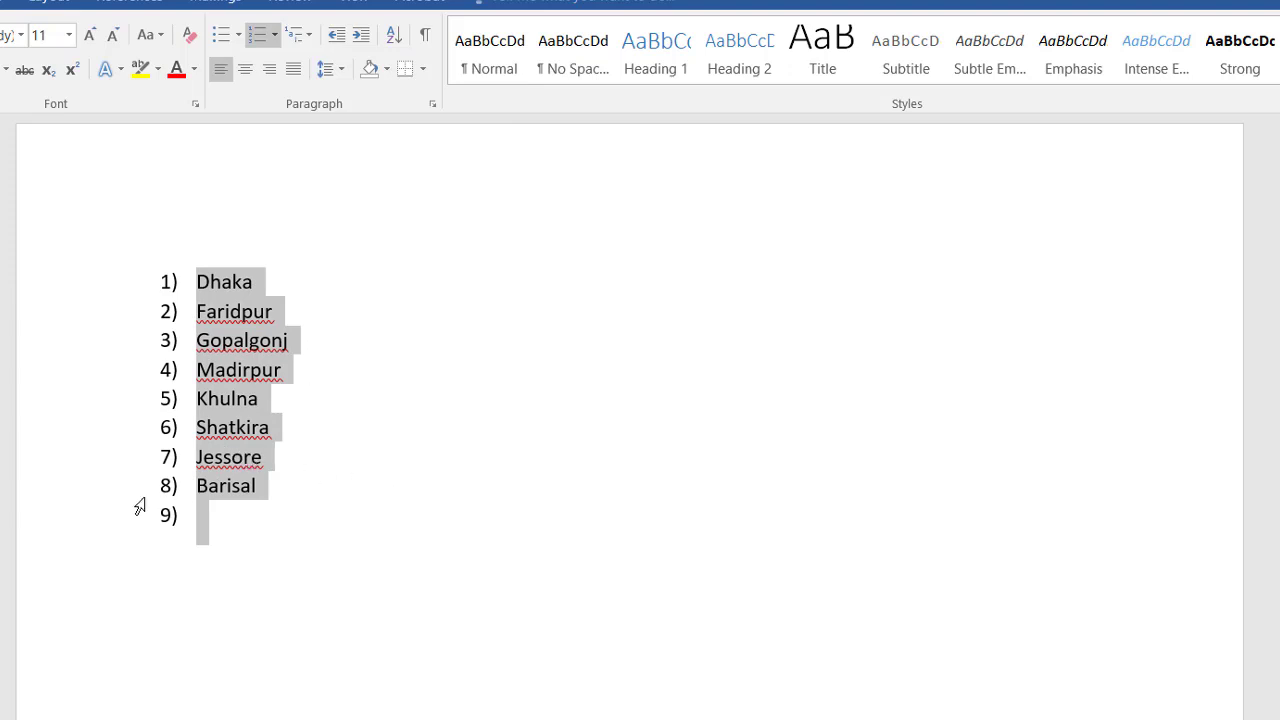
key("ctrl+z")
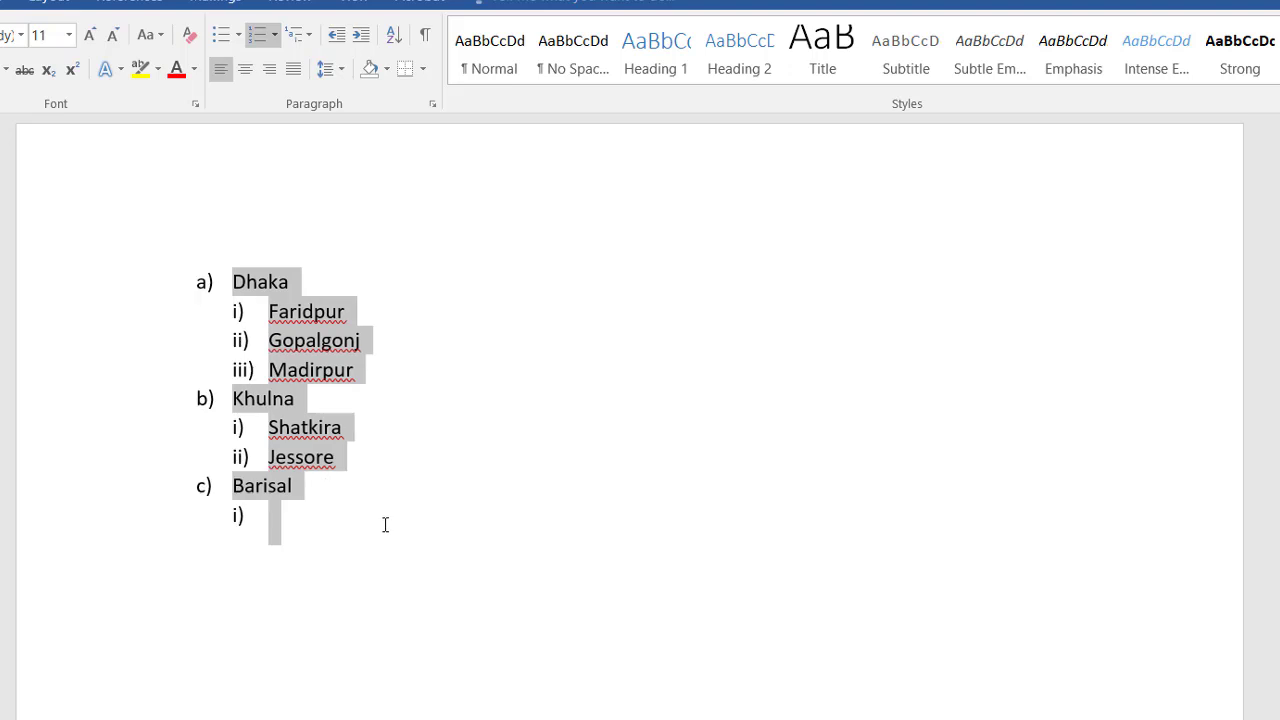
left_click(312, 38)
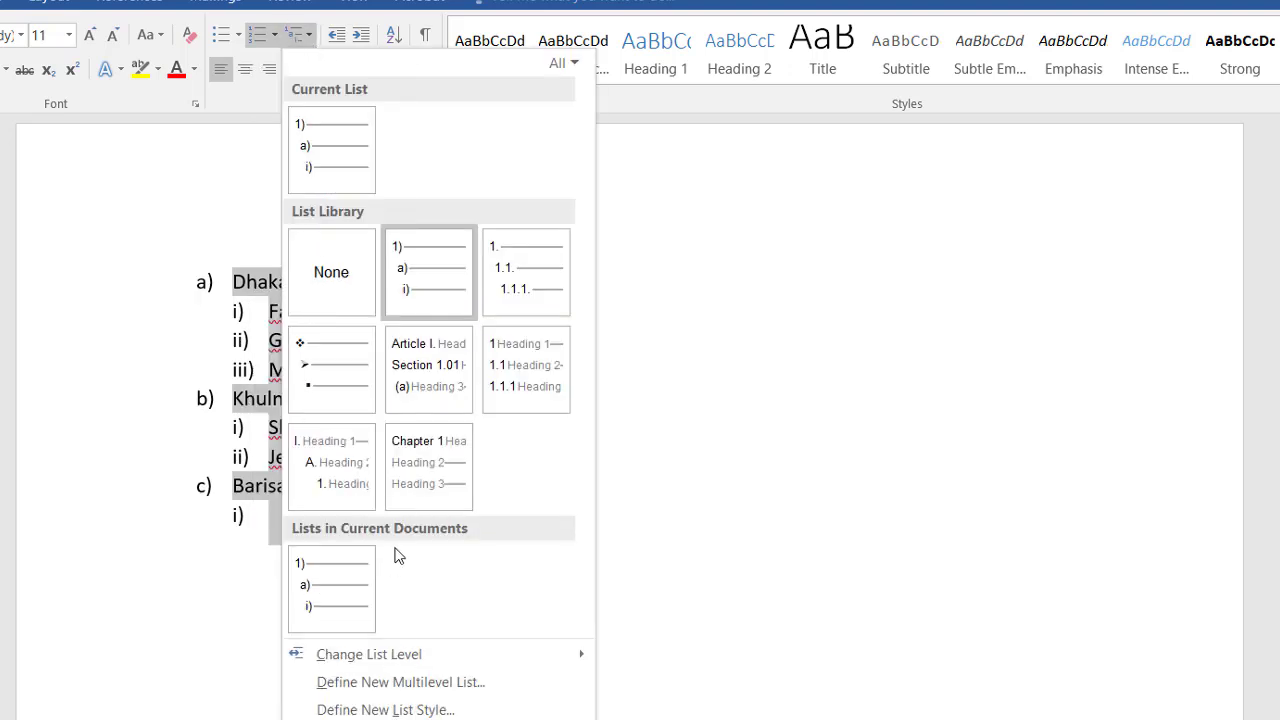
left_click(436, 405)
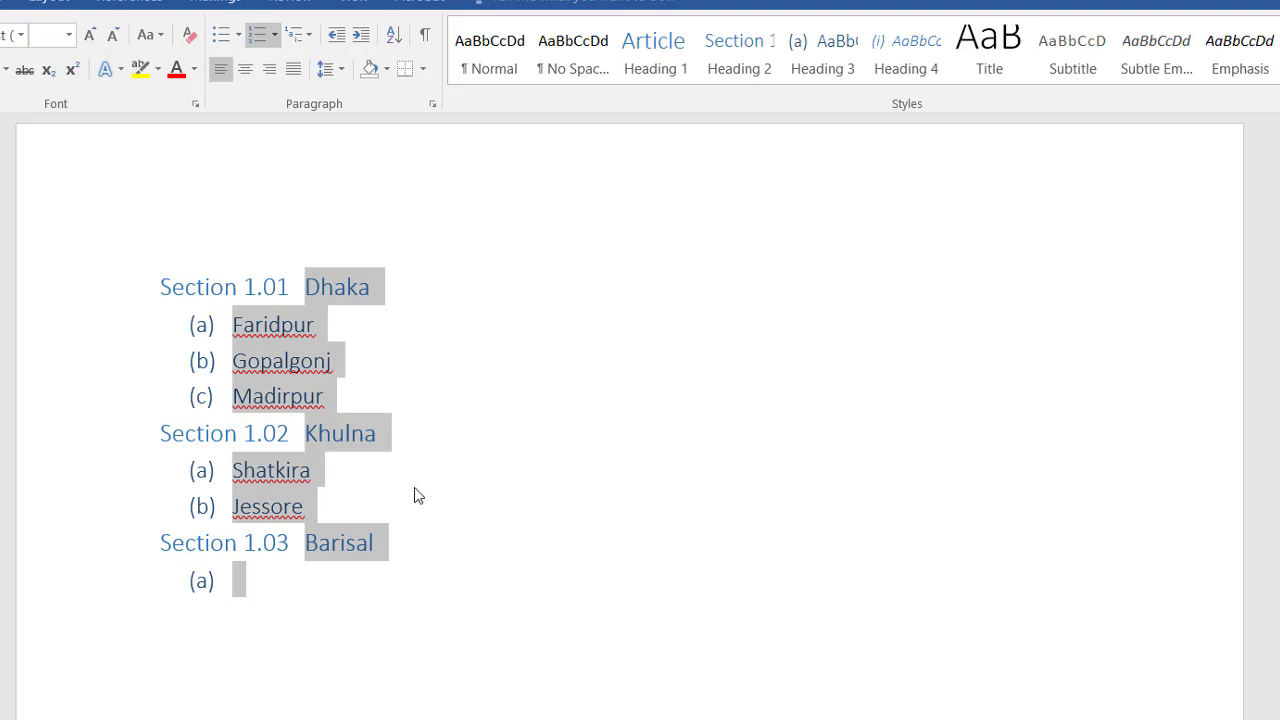
key("ctrl+z")
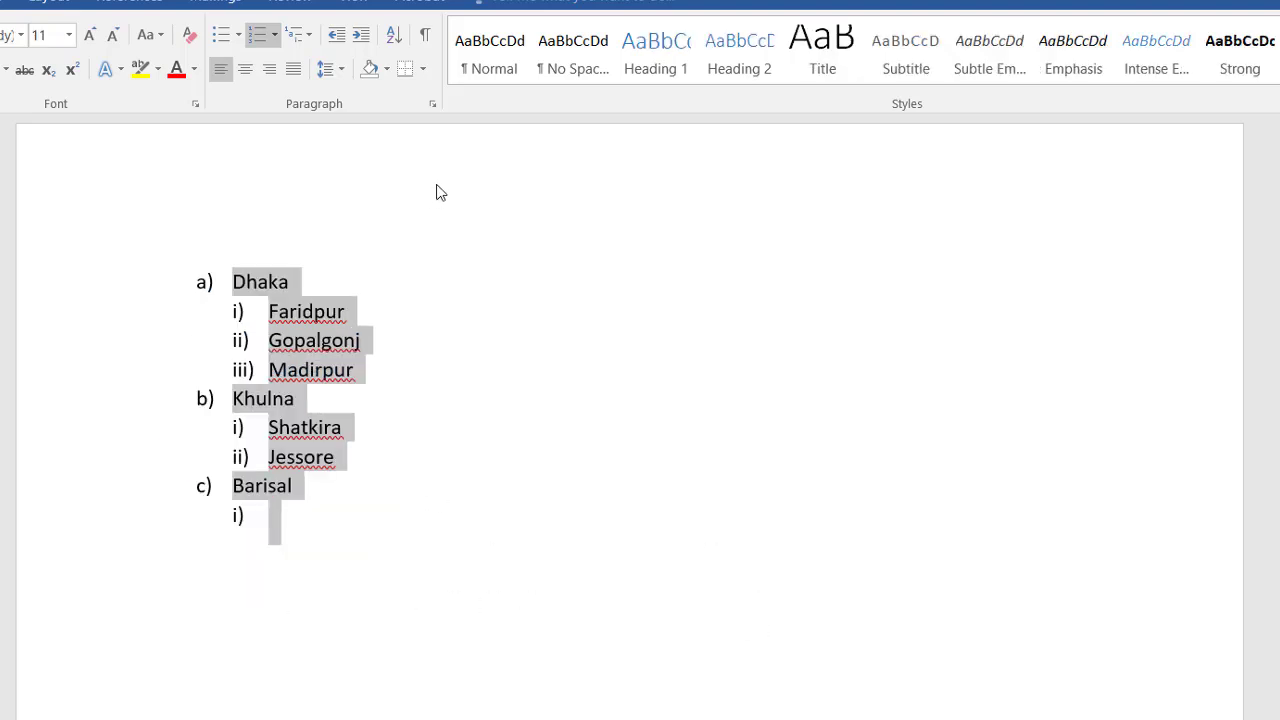
key("Right")
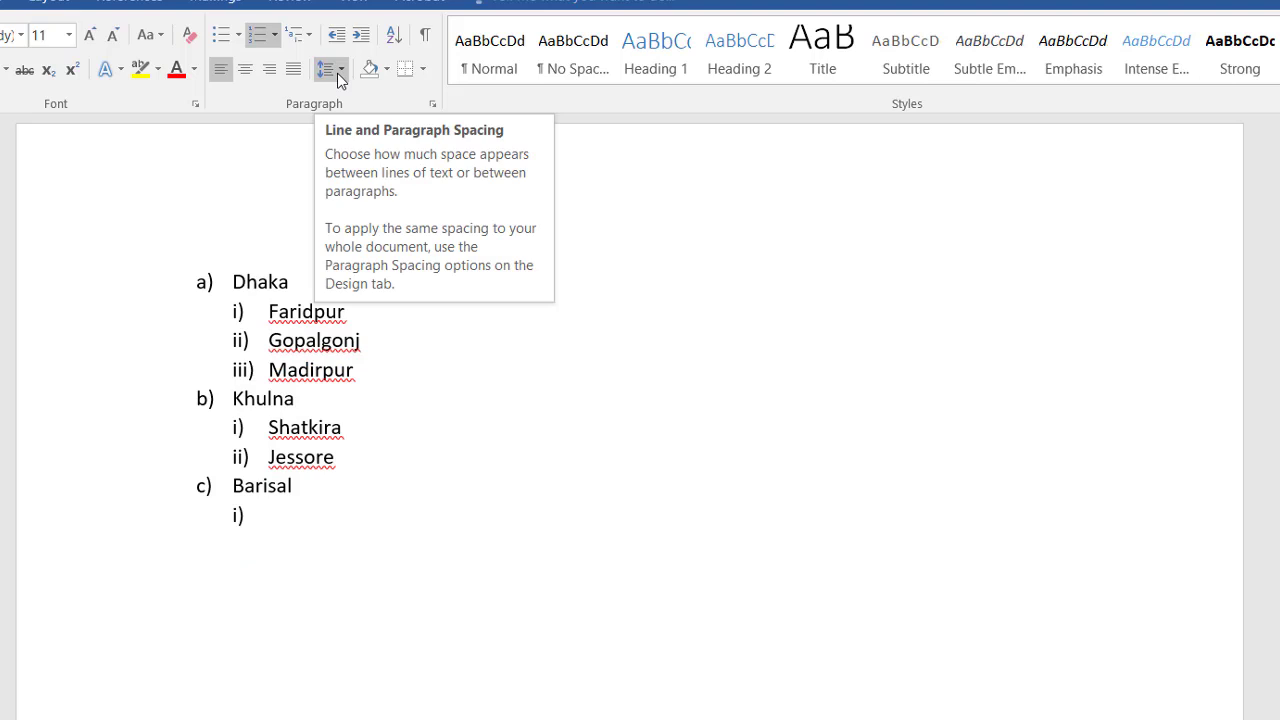
Delete the district list and generate Word's sample paragraphs with =rand()
left_click_drag(290, 535, 202, 273)
key("Delete")
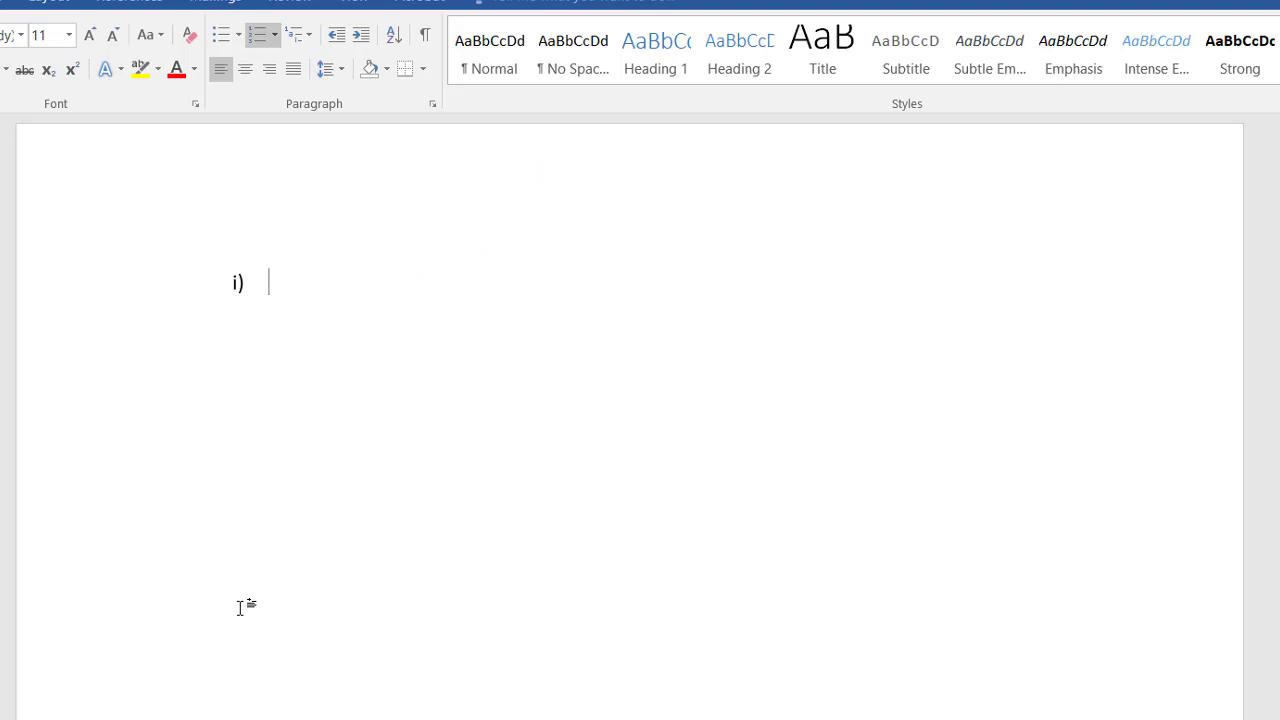
key("BackSpace")
key("BackSpace")
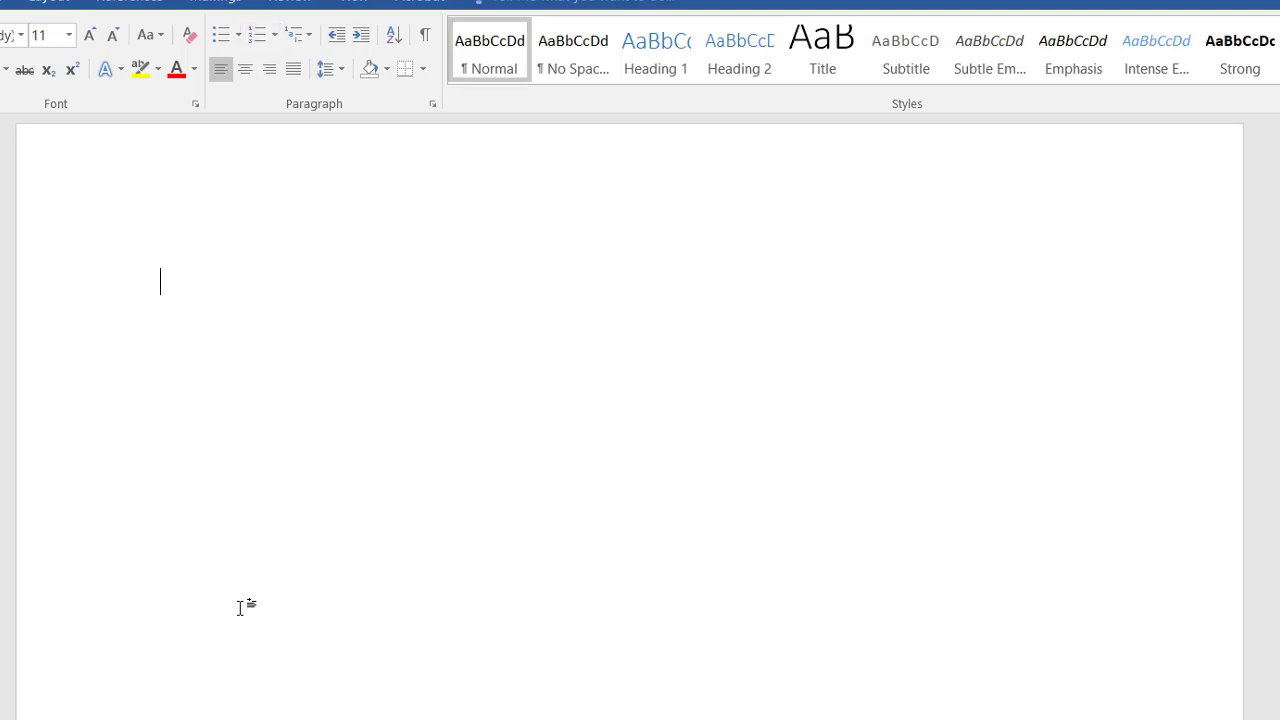
type("=rand()")
key("Return")
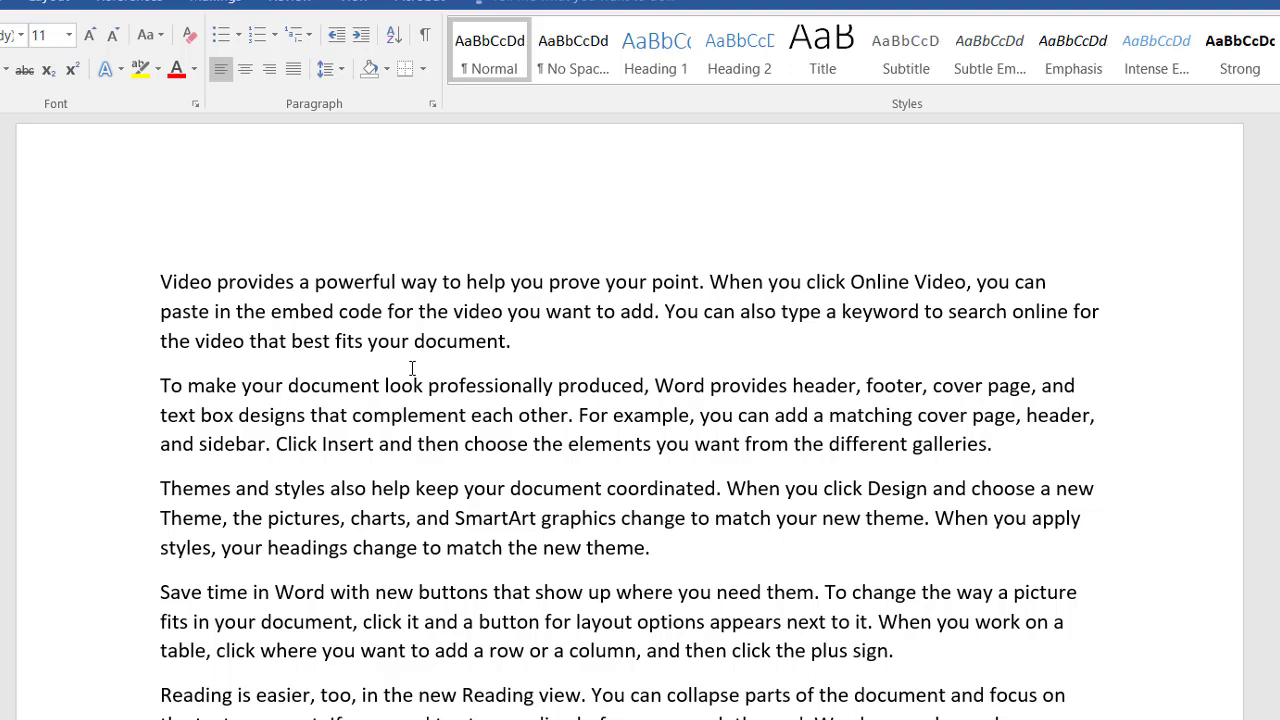
left_click(368, 361)
left_click(1102, 318)
Split the first paragraph after 'online for', then preview line spacing choices for all text
key("Return")
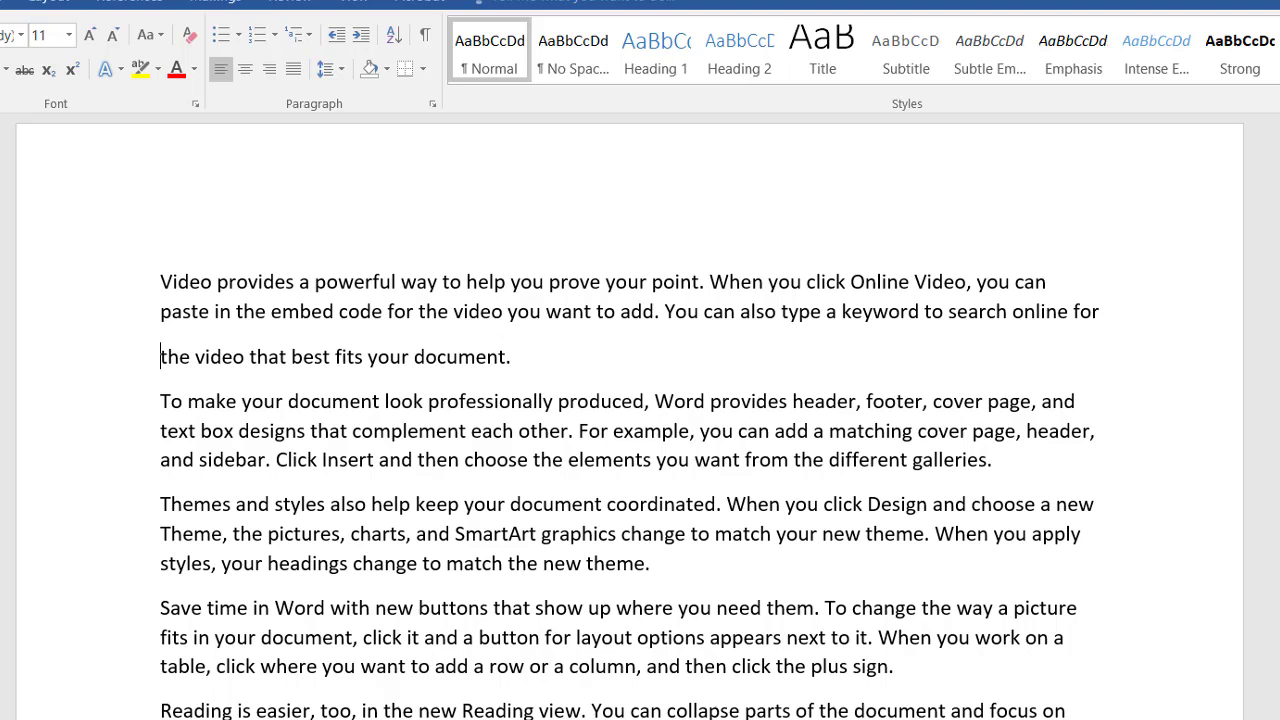
left_click(224, 334)
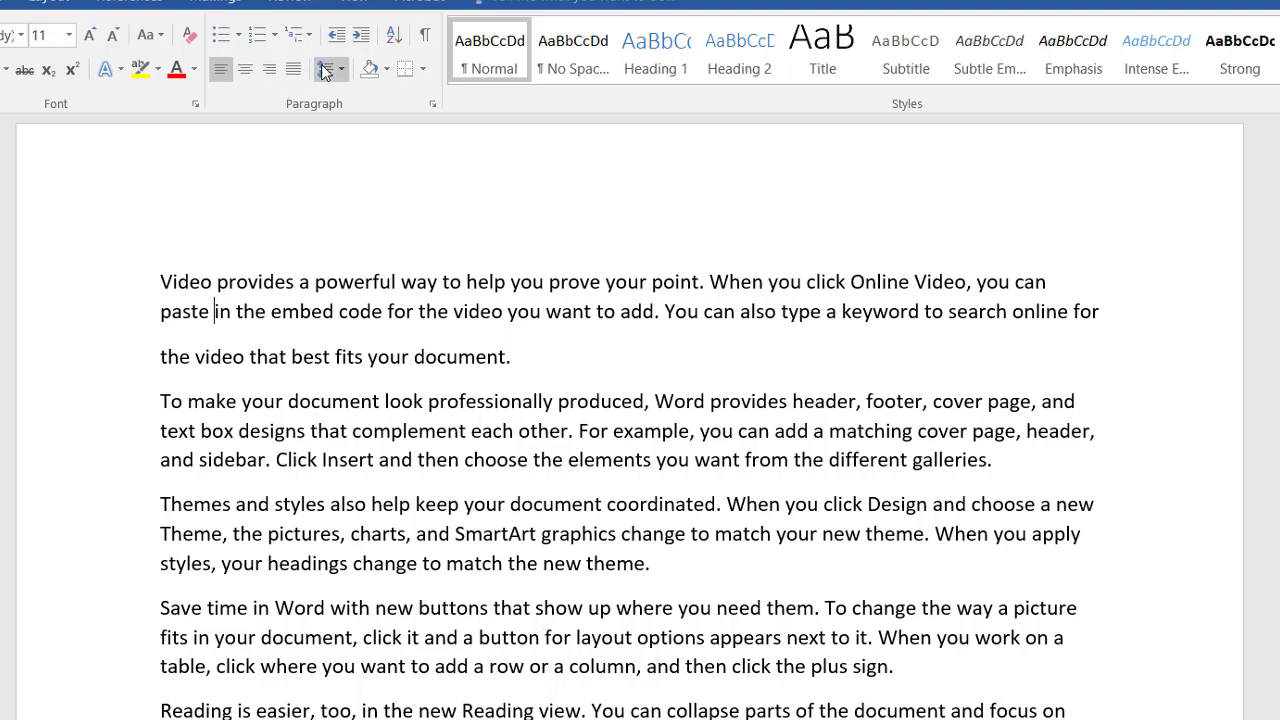
key("ctrl+a")
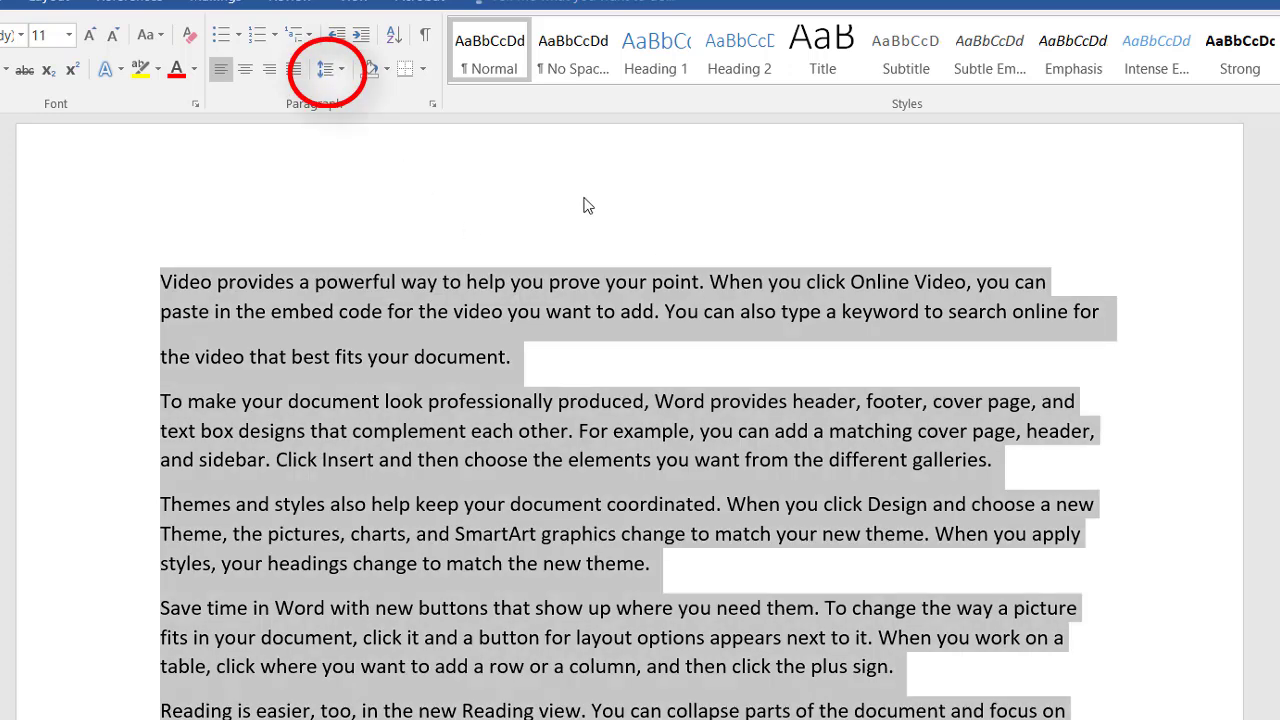
left_click(342, 70)
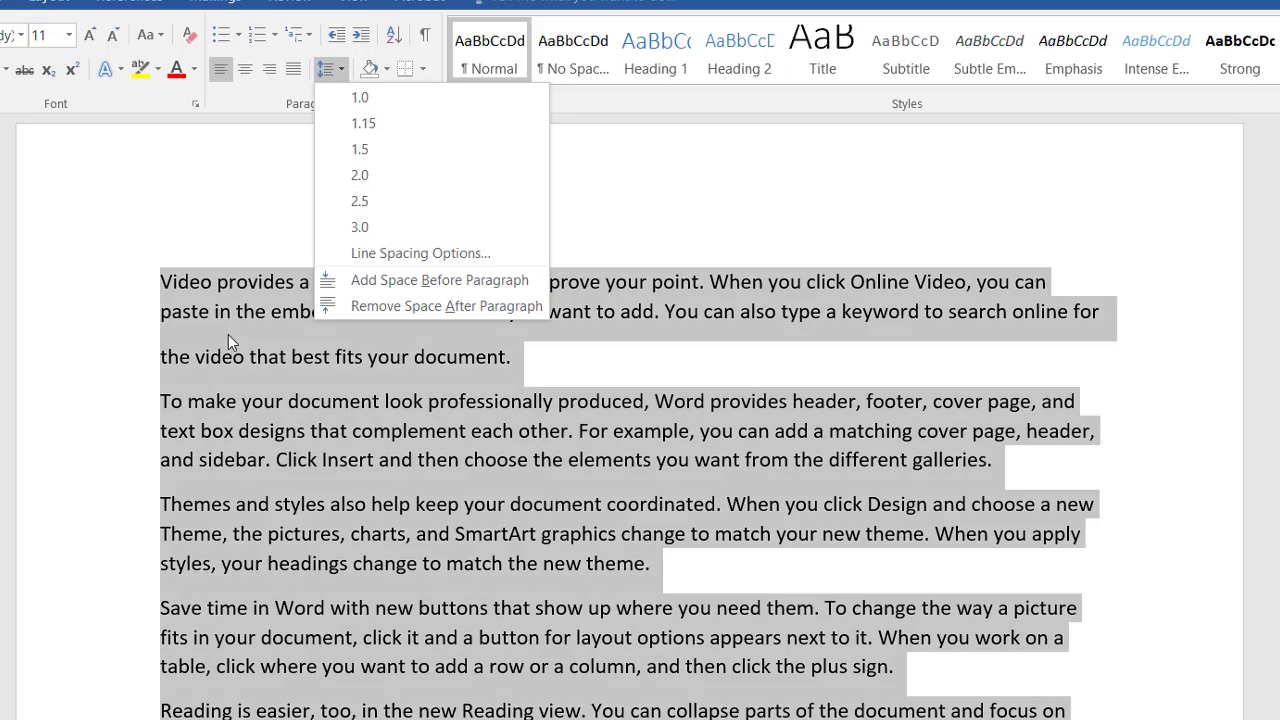
left_click(216, 347)
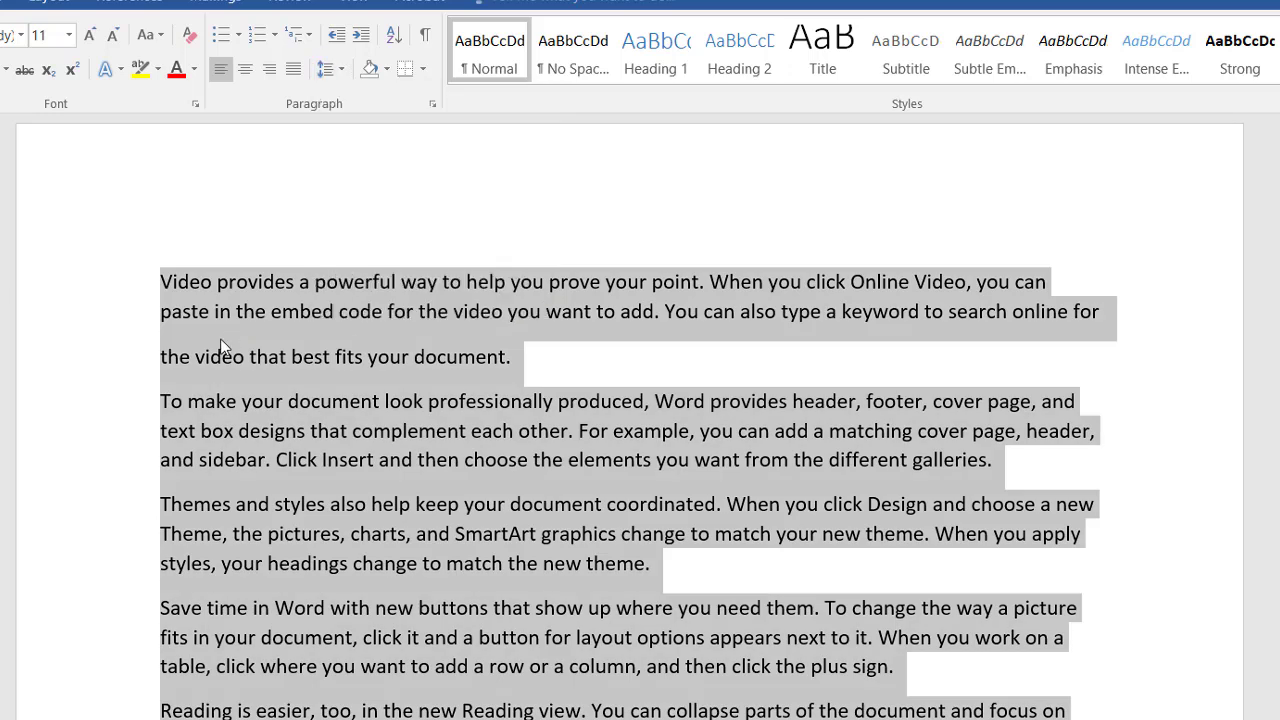
left_click(214, 345)
Rejoin the split line to the first paragraph and show line spacing choices for all text
left_click(161, 357)
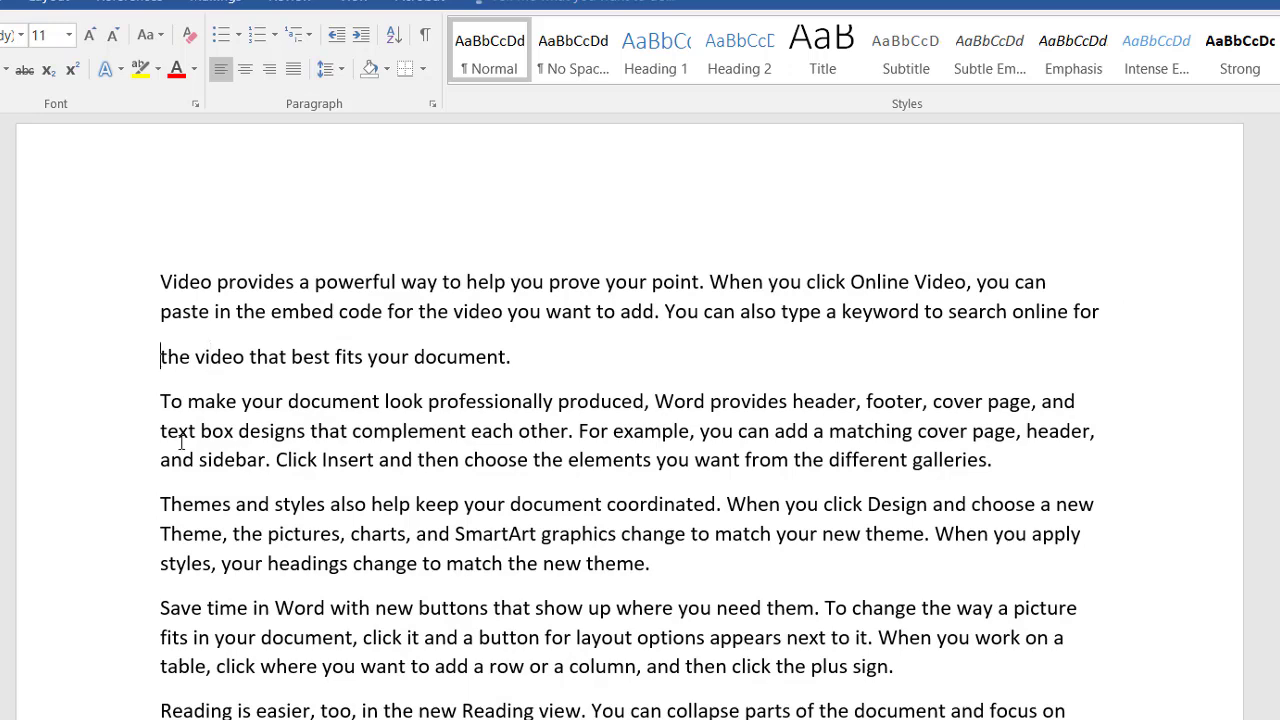
key("BackSpace")
key("ctrl+a")
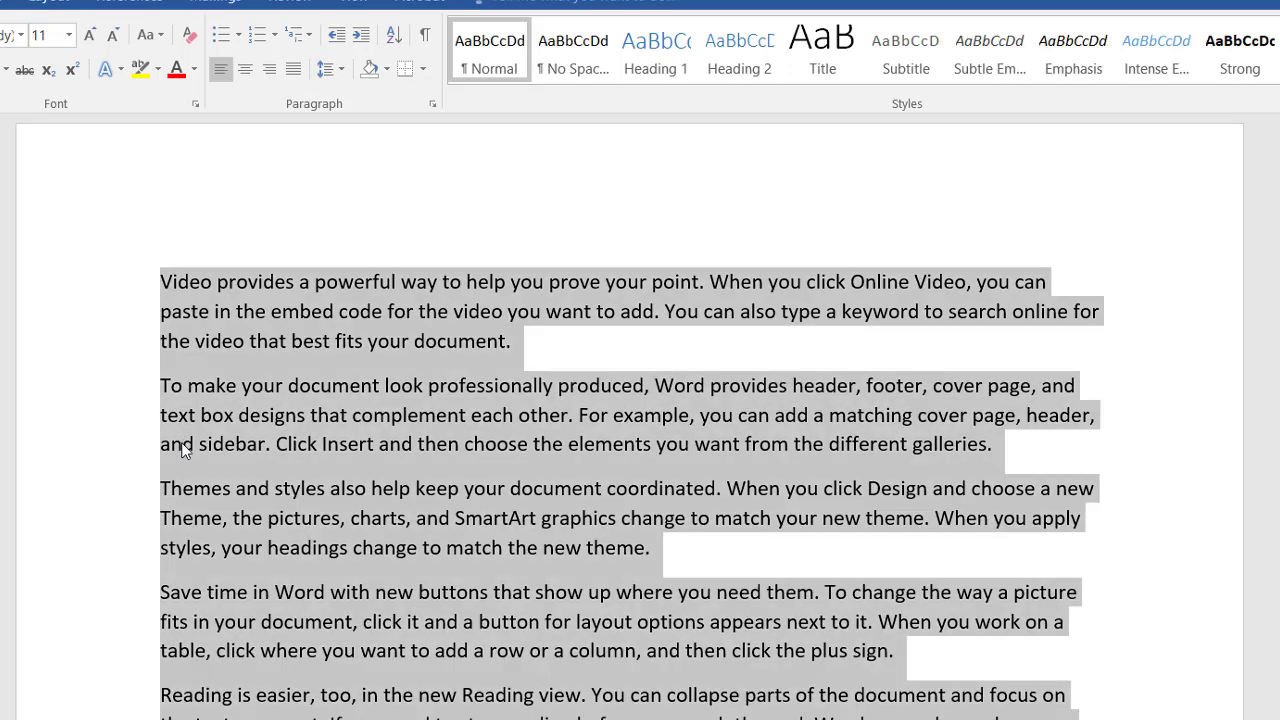
left_click(337, 74)
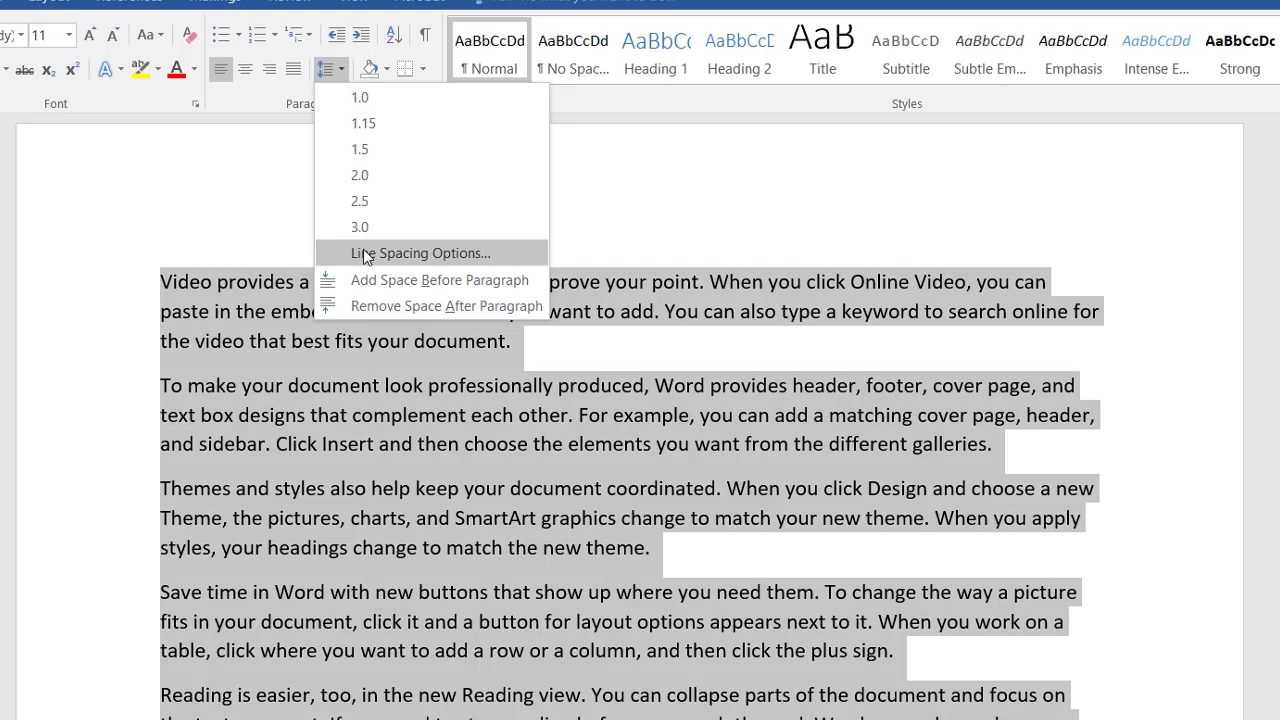
Set all sample paragraphs to Multiple line spacing at 0.5 in Line Spacing Options
left_click(383, 256)
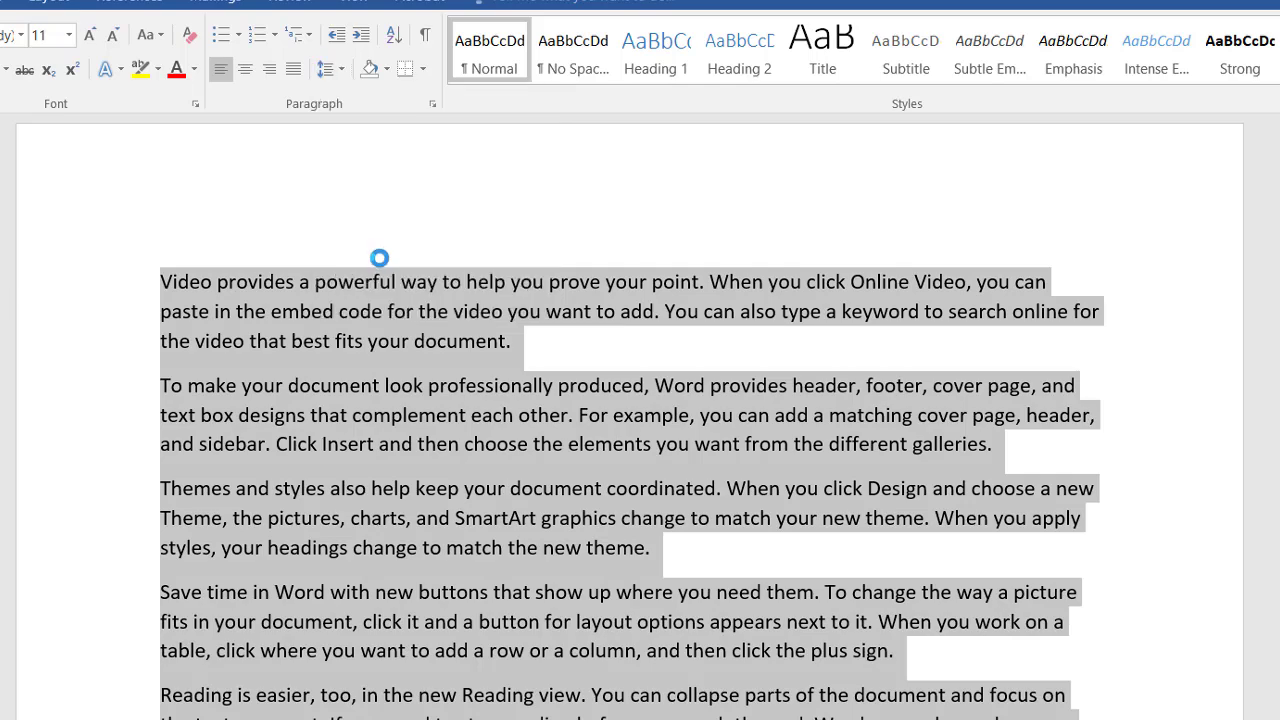
left_click_drag(643, 103, 167, 232)
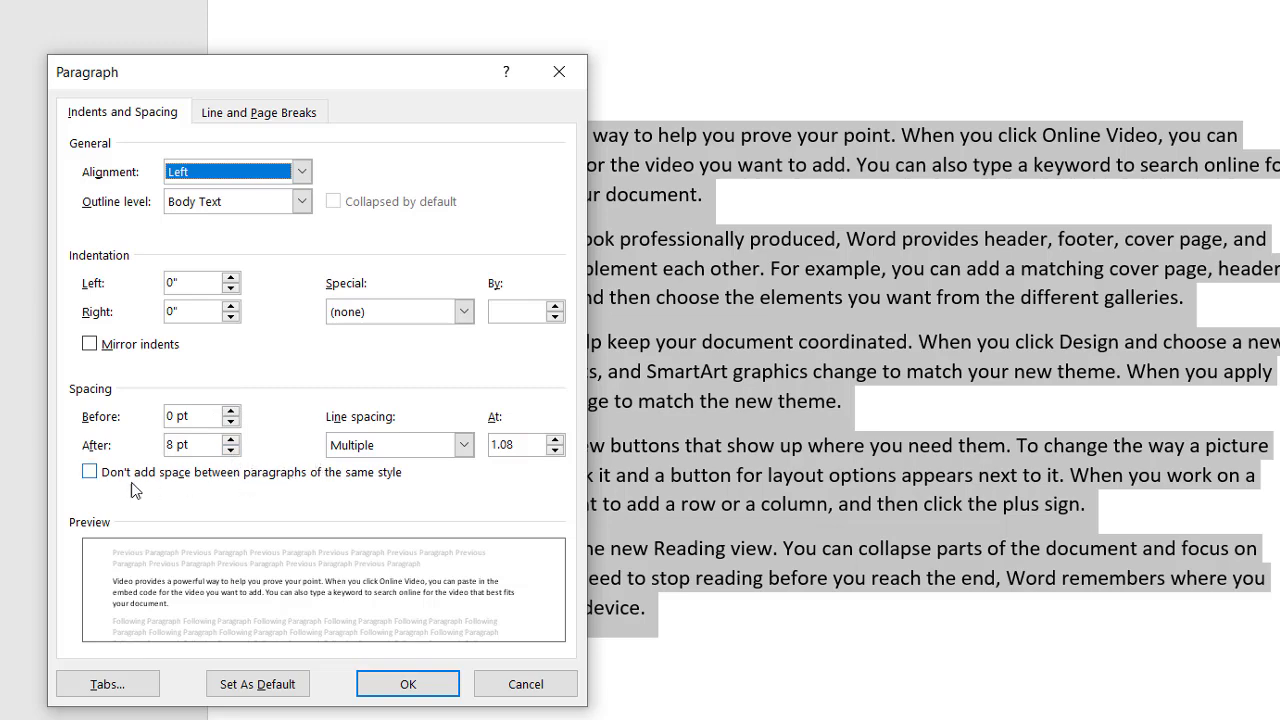
left_click(559, 71)
left_click(412, 41)
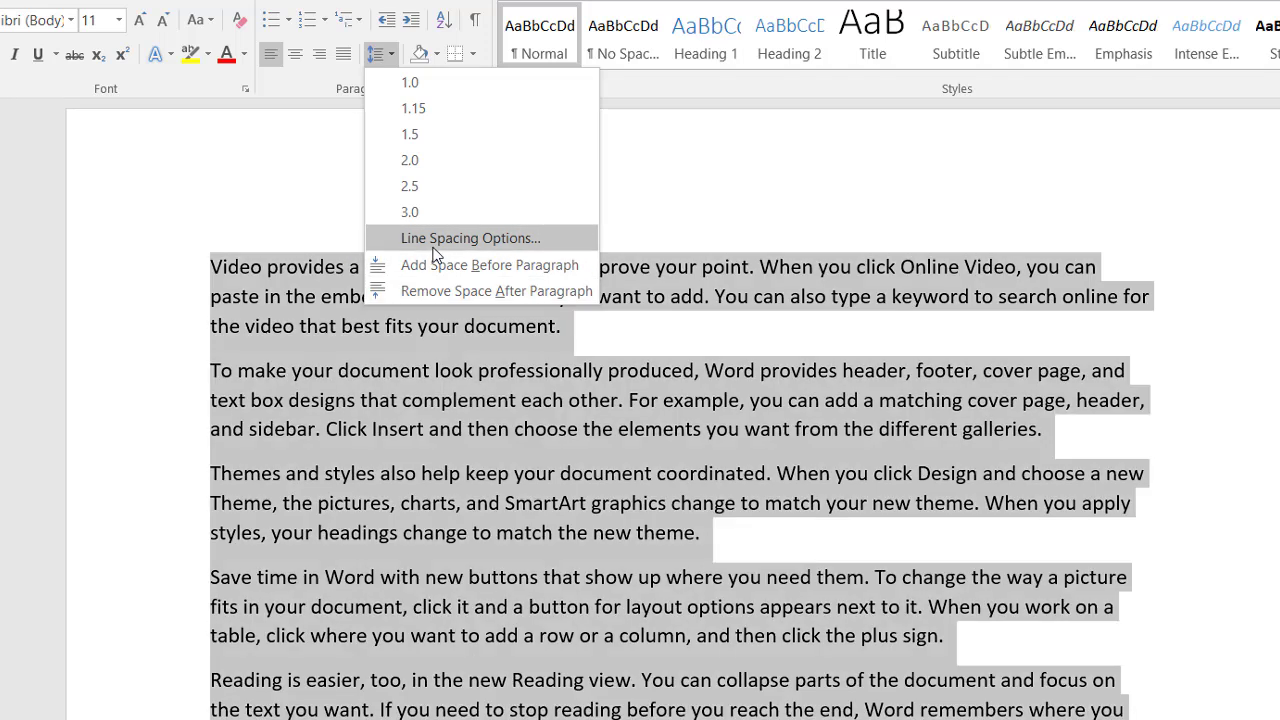
left_click(430, 238)
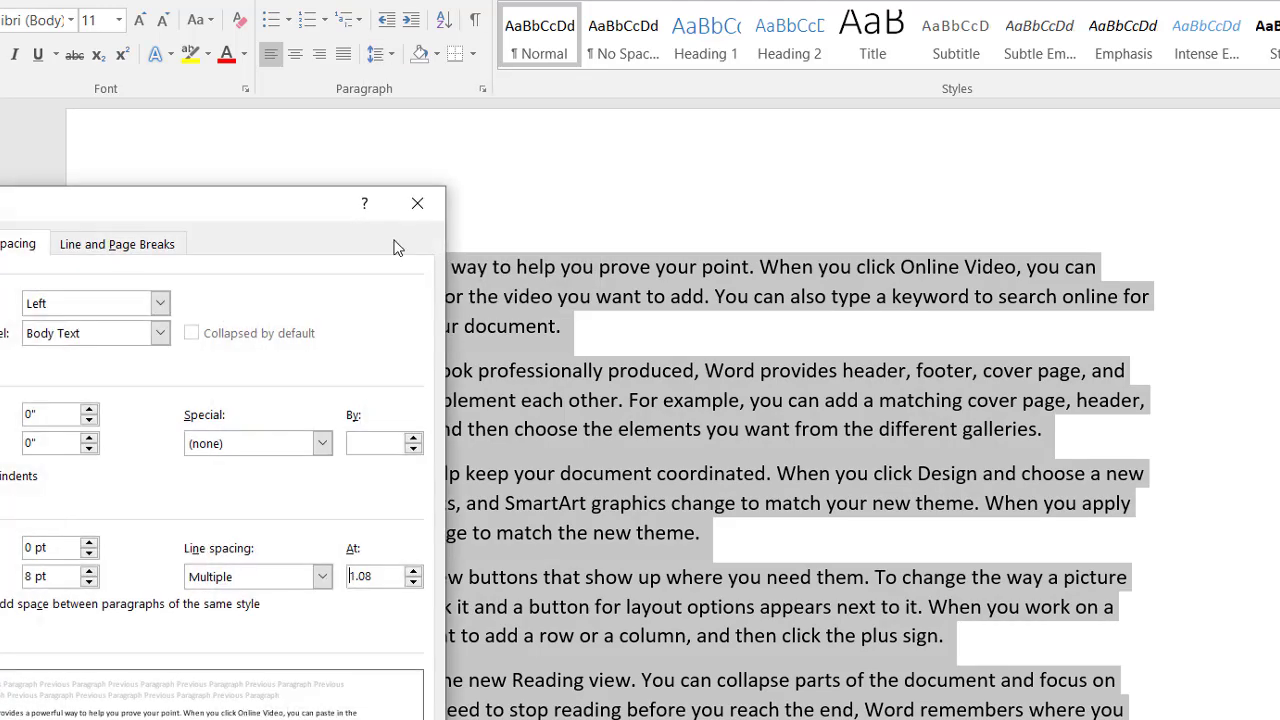
left_click_drag(215, 210, 231, 157)
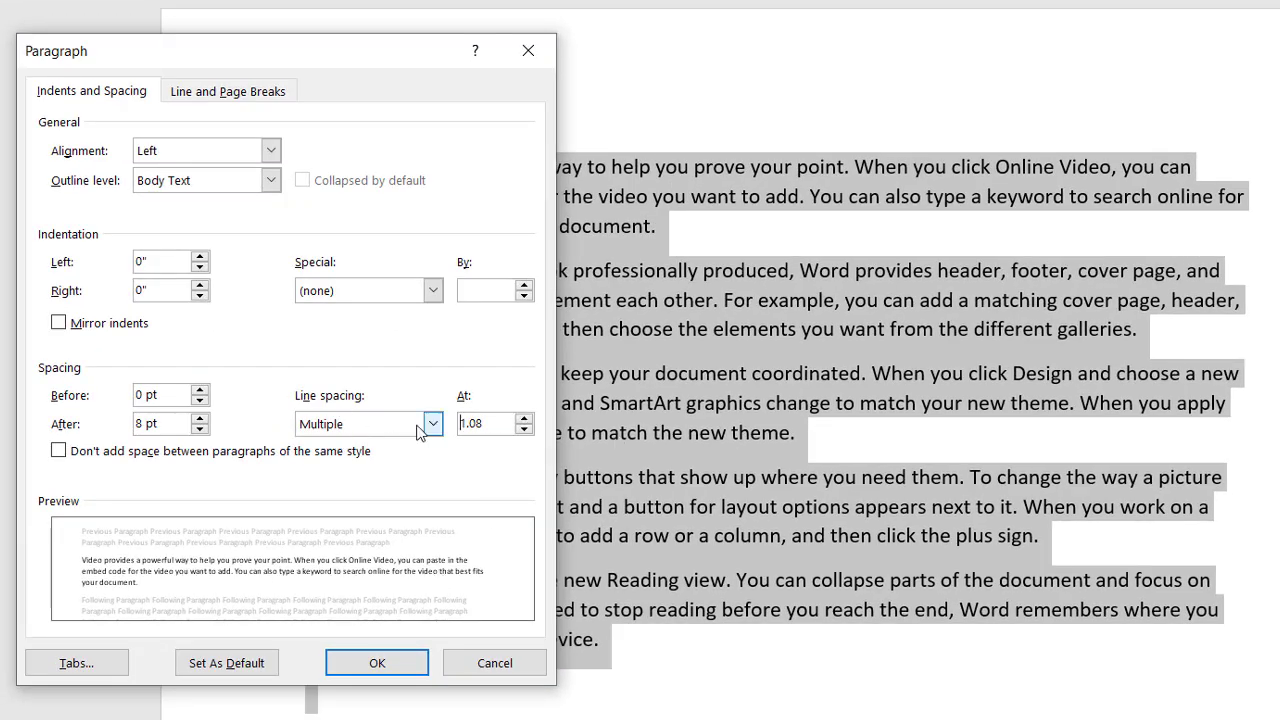
left_click(524, 429)
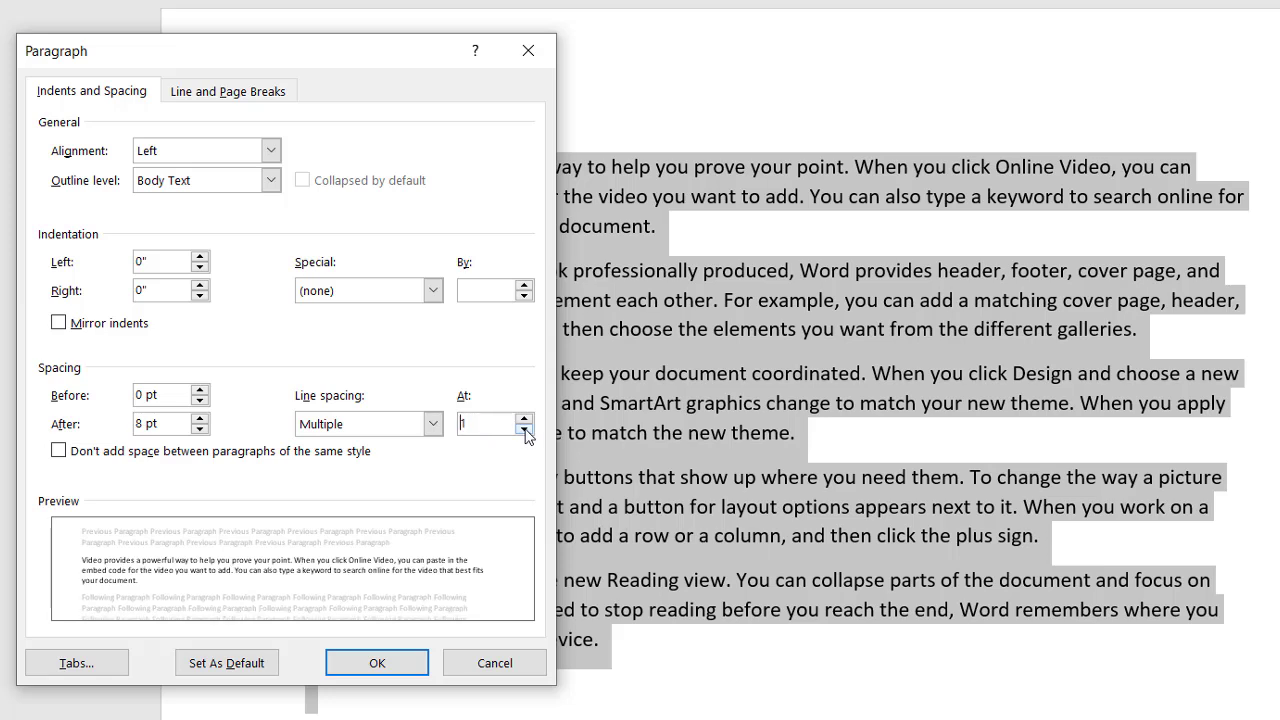
left_click(524, 429)
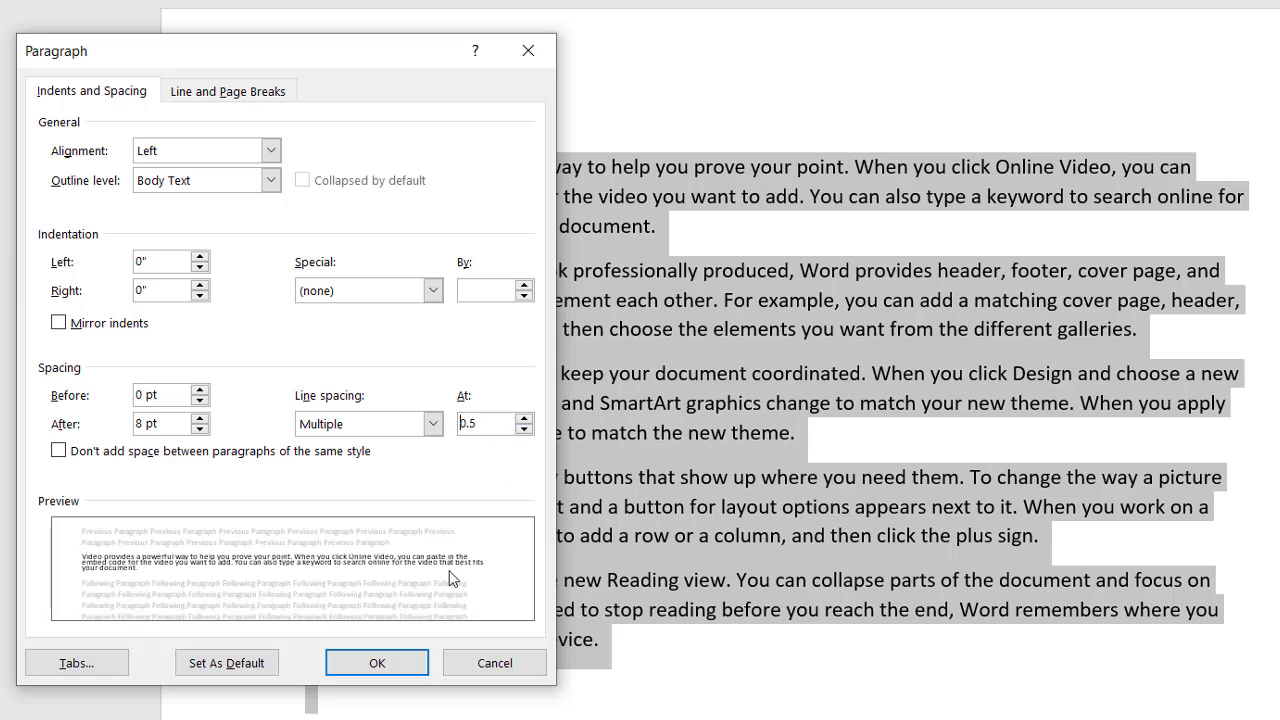
left_click(378, 664)
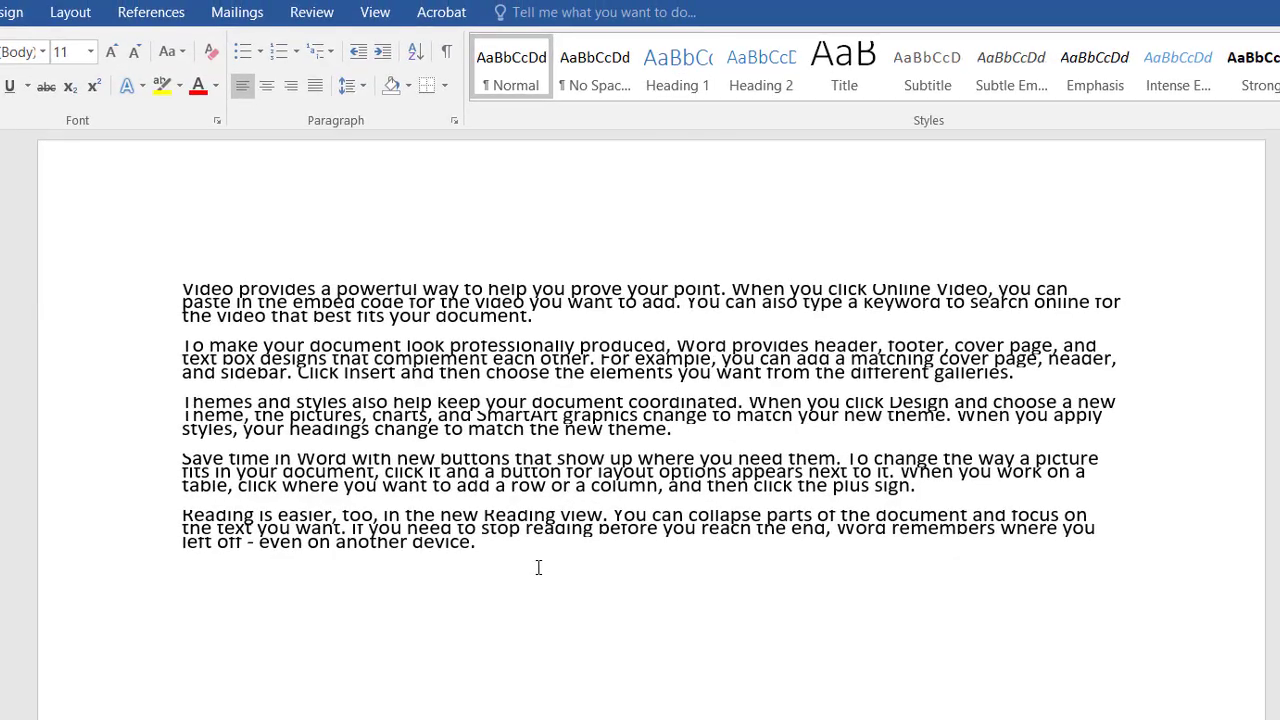
Undo the 0.5 line spacing and select just the first sample paragraph
key("ctrl+z")
left_click(553, 381)
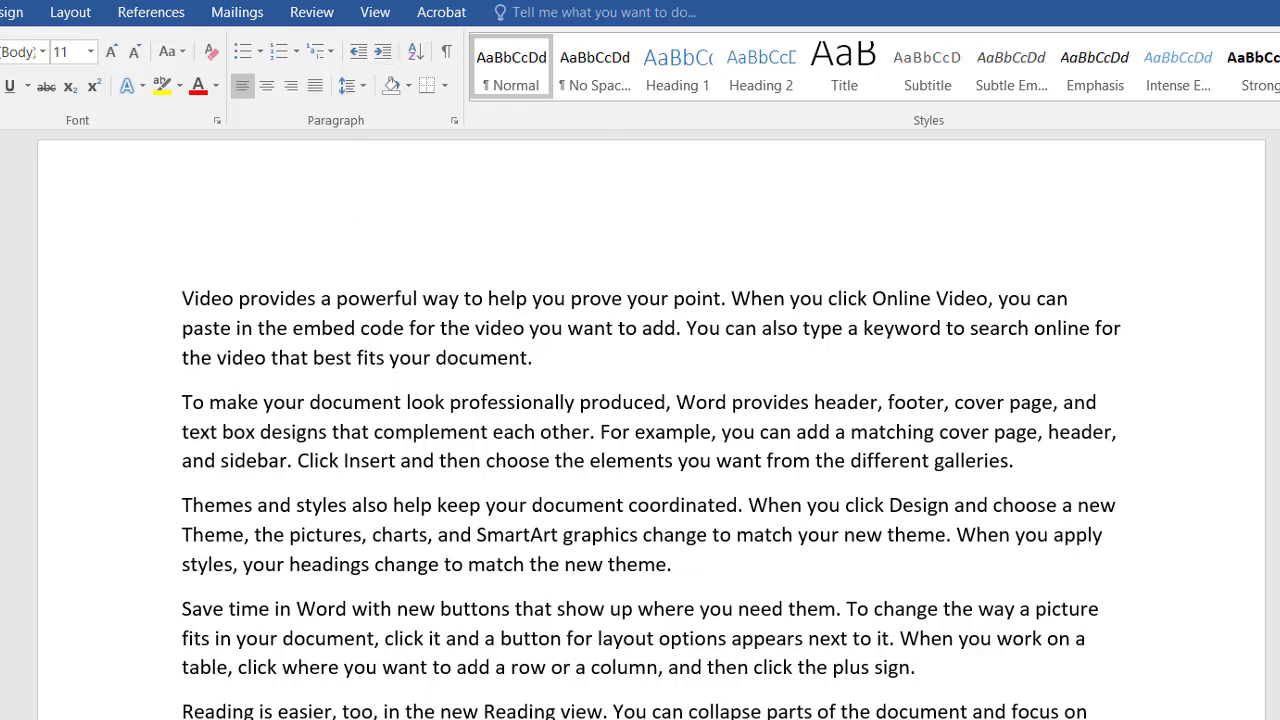
left_click_drag(1100, 715, 111, 294)
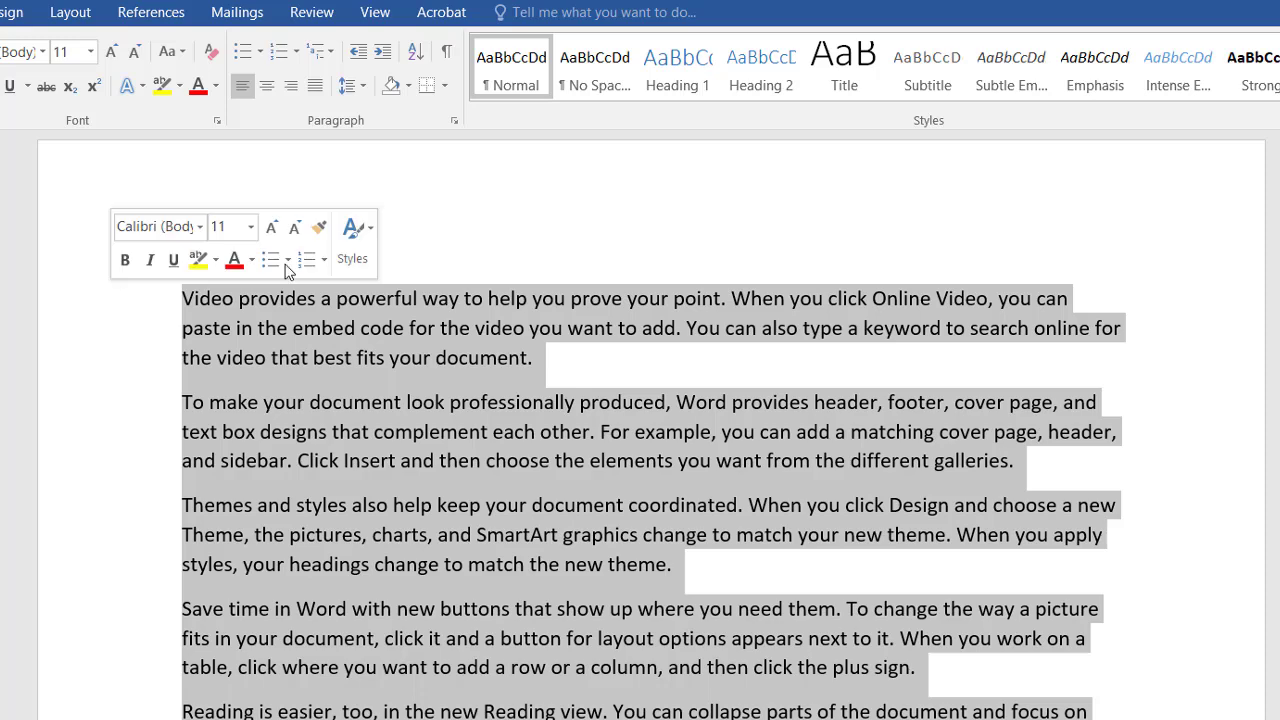
left_click_drag(556, 364, 226, 298)
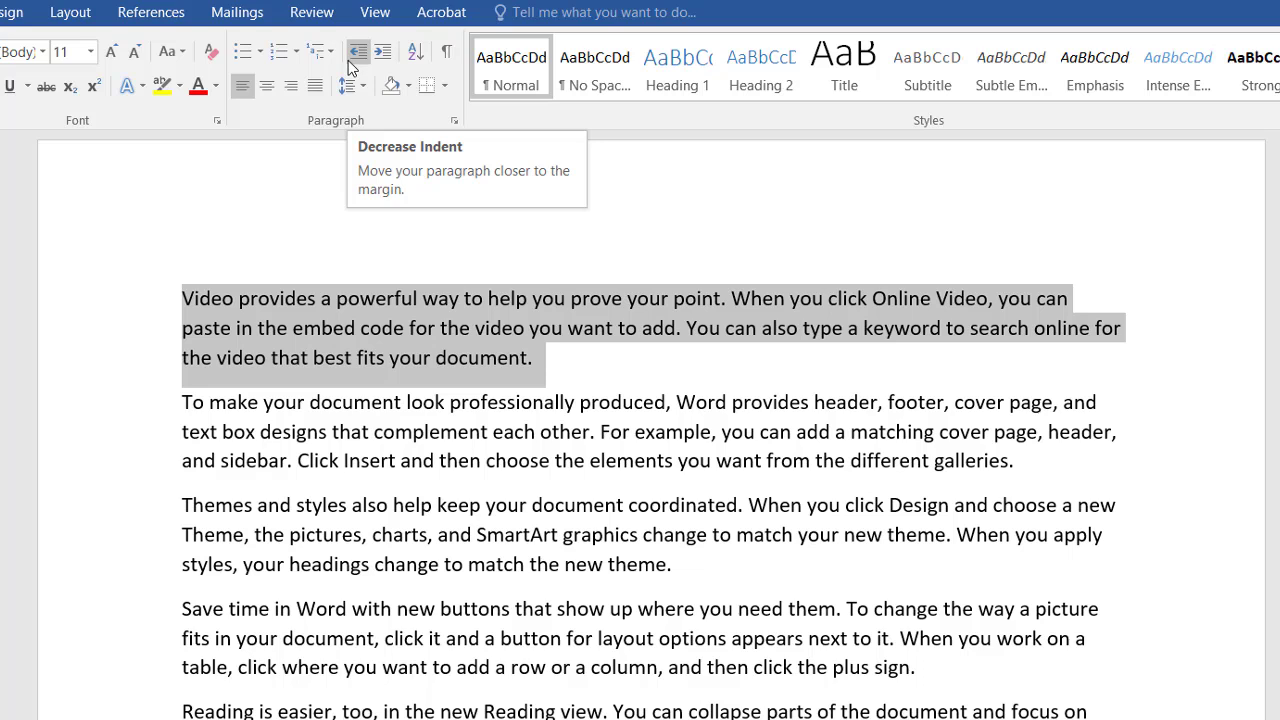
Turn on the Ruler from the View tab and go back to Home
left_click(546, 350)
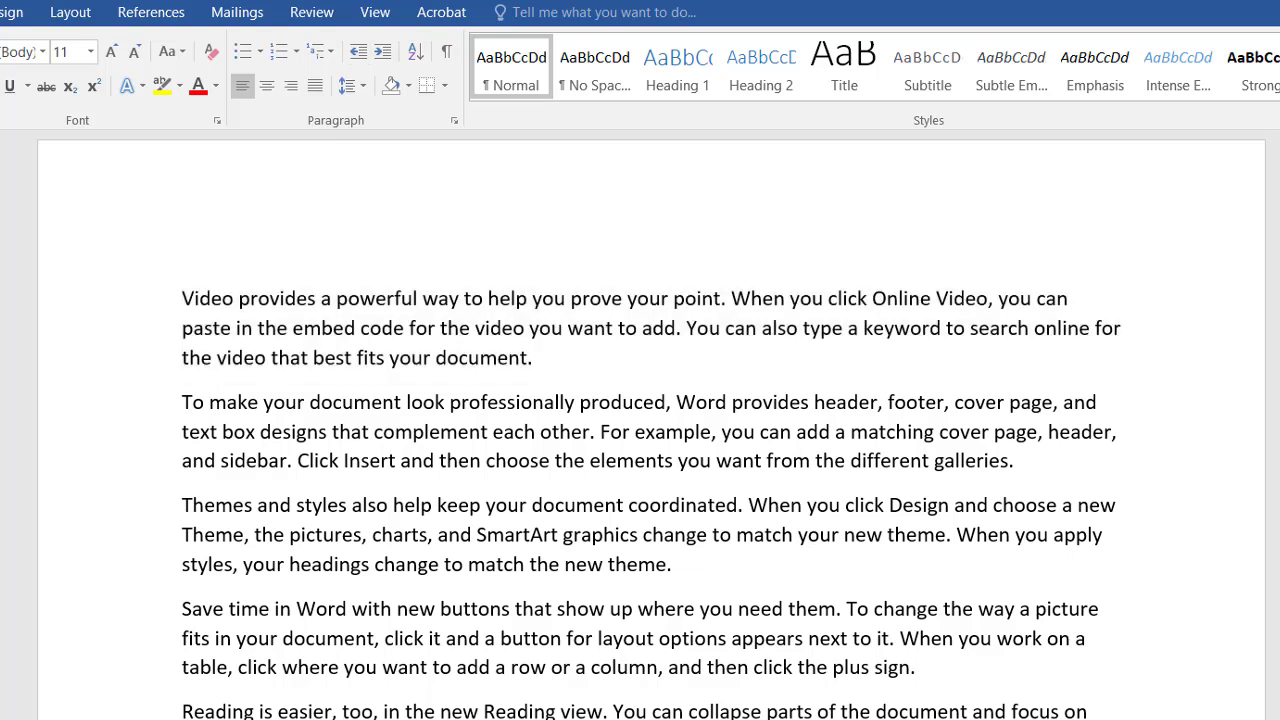
left_click(388, 20)
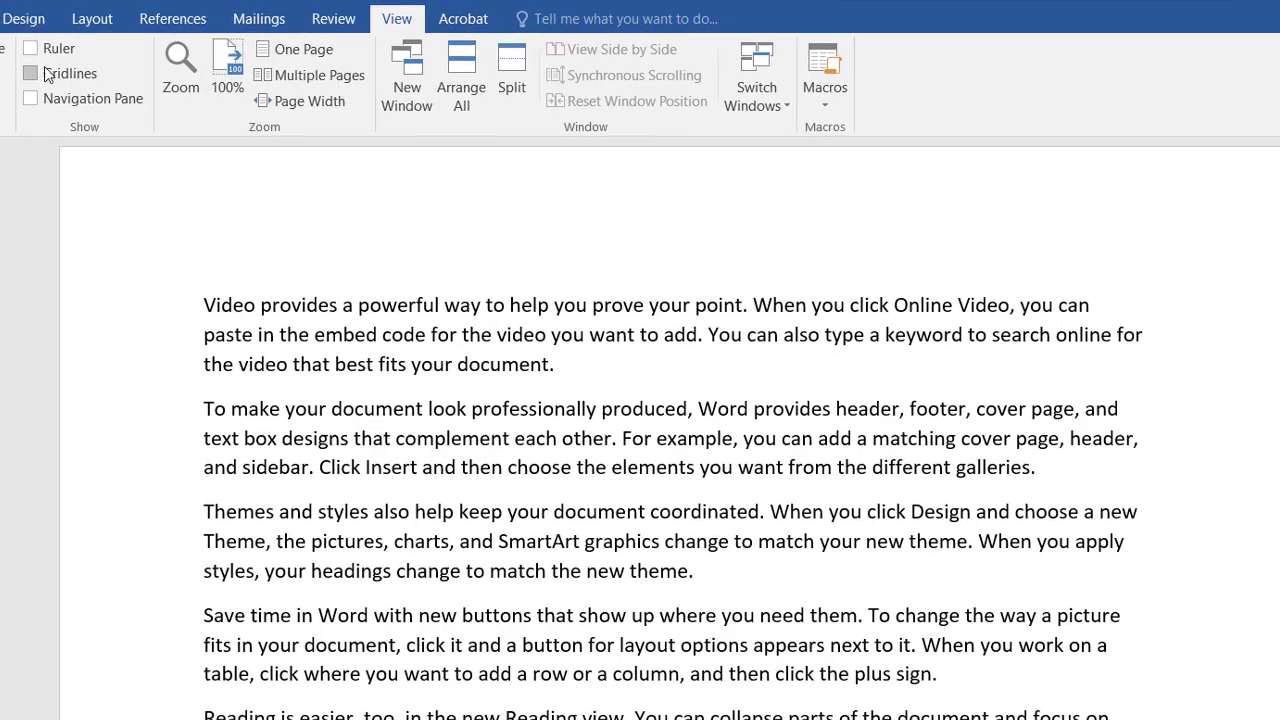
left_click(58, 58)
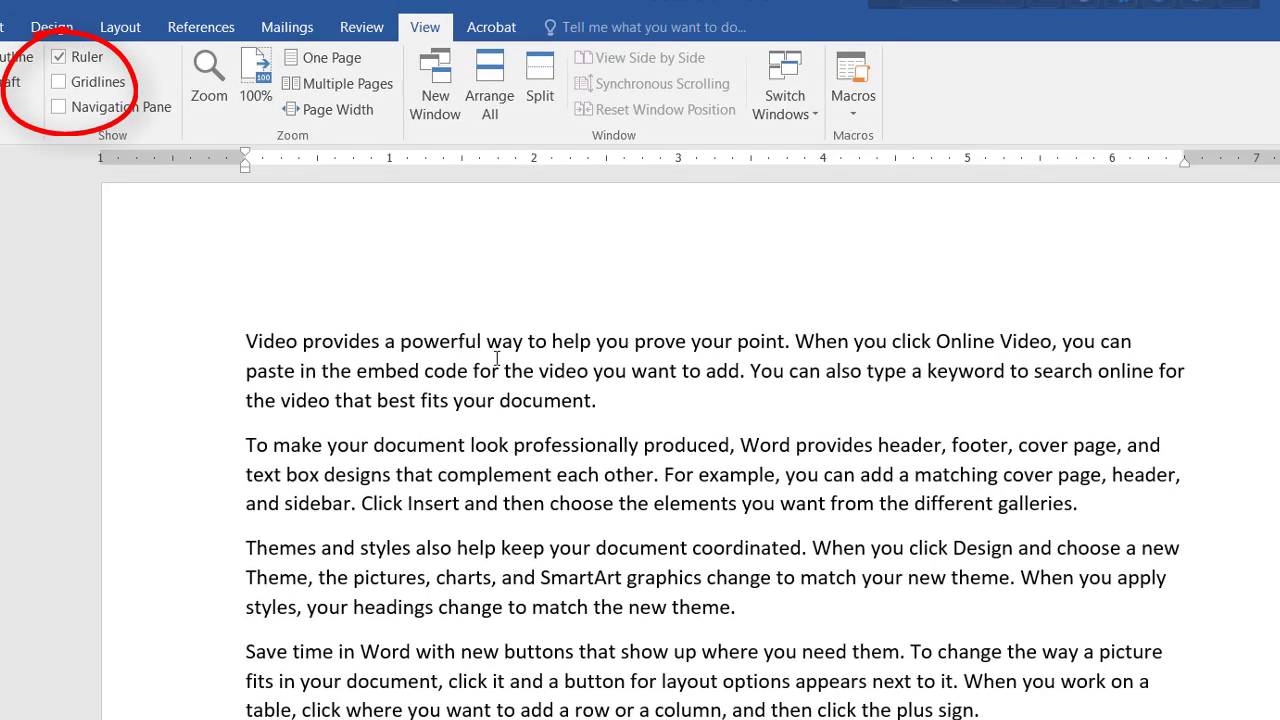
left_click(3, 27)
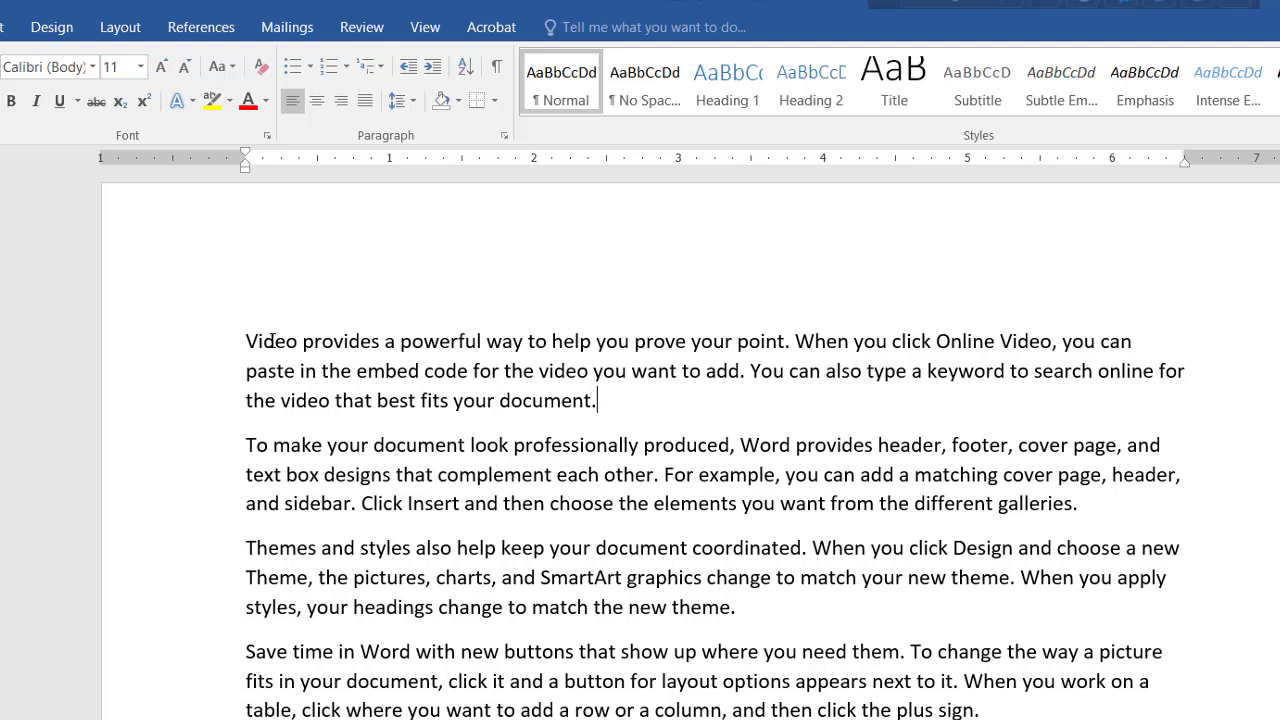
left_click_drag(247, 340, 602, 400)
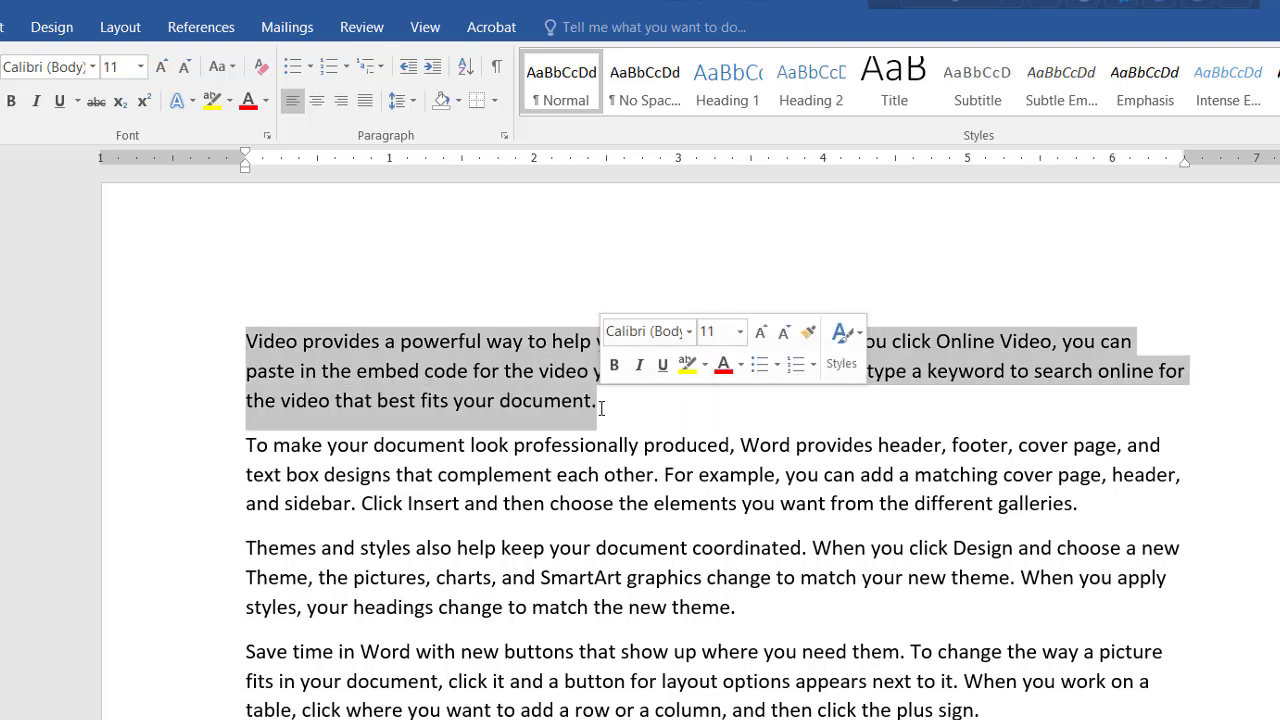
left_click(436, 75)
left_click(436, 75)
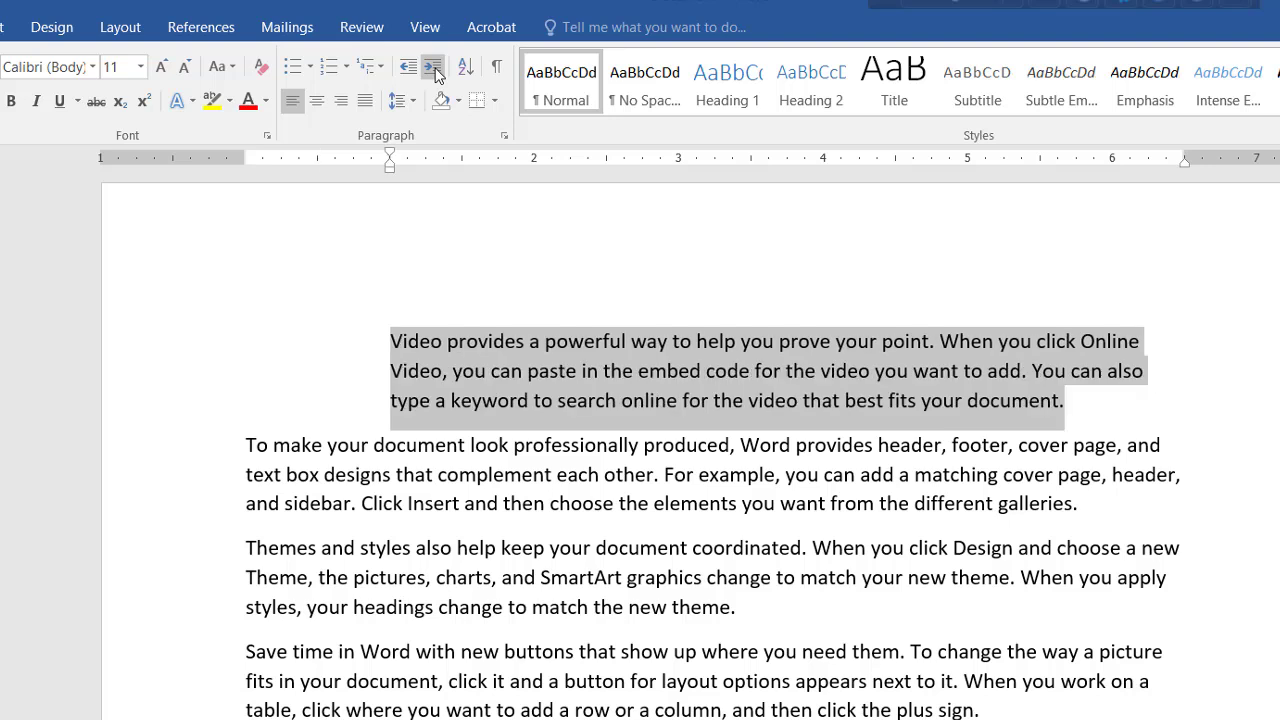
left_click(436, 75)
left_click(436, 75)
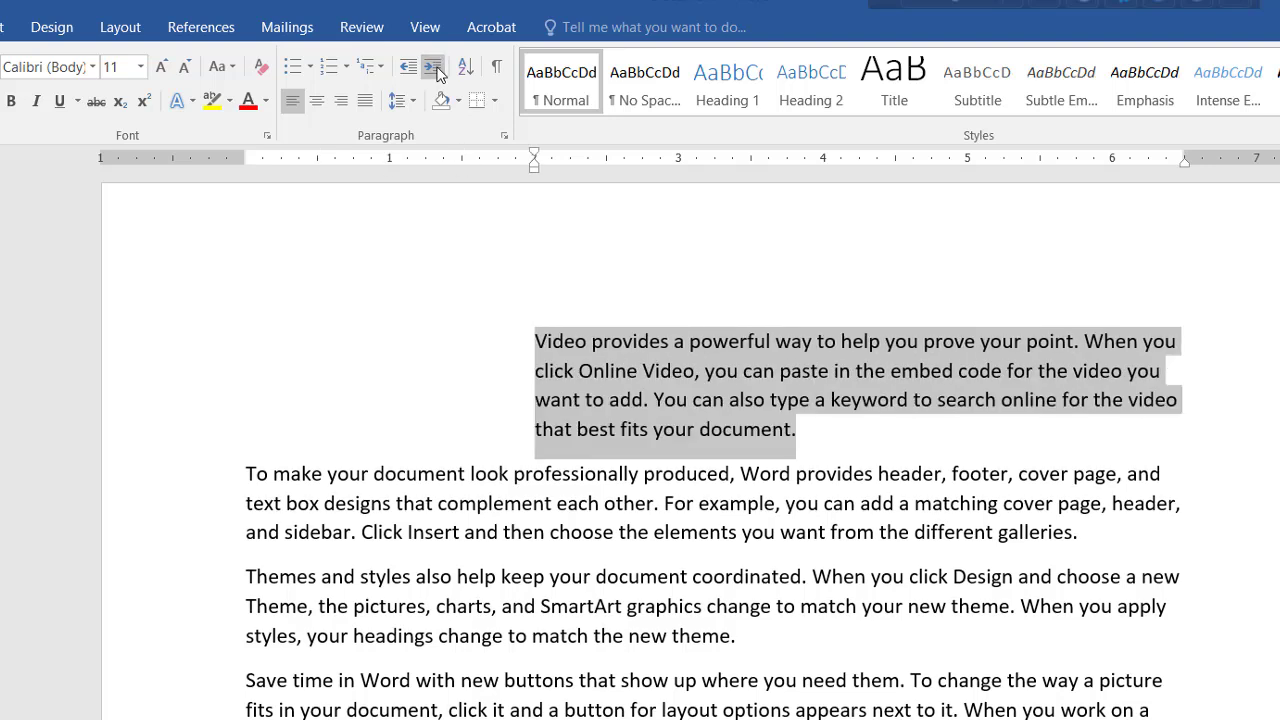
left_click(436, 75)
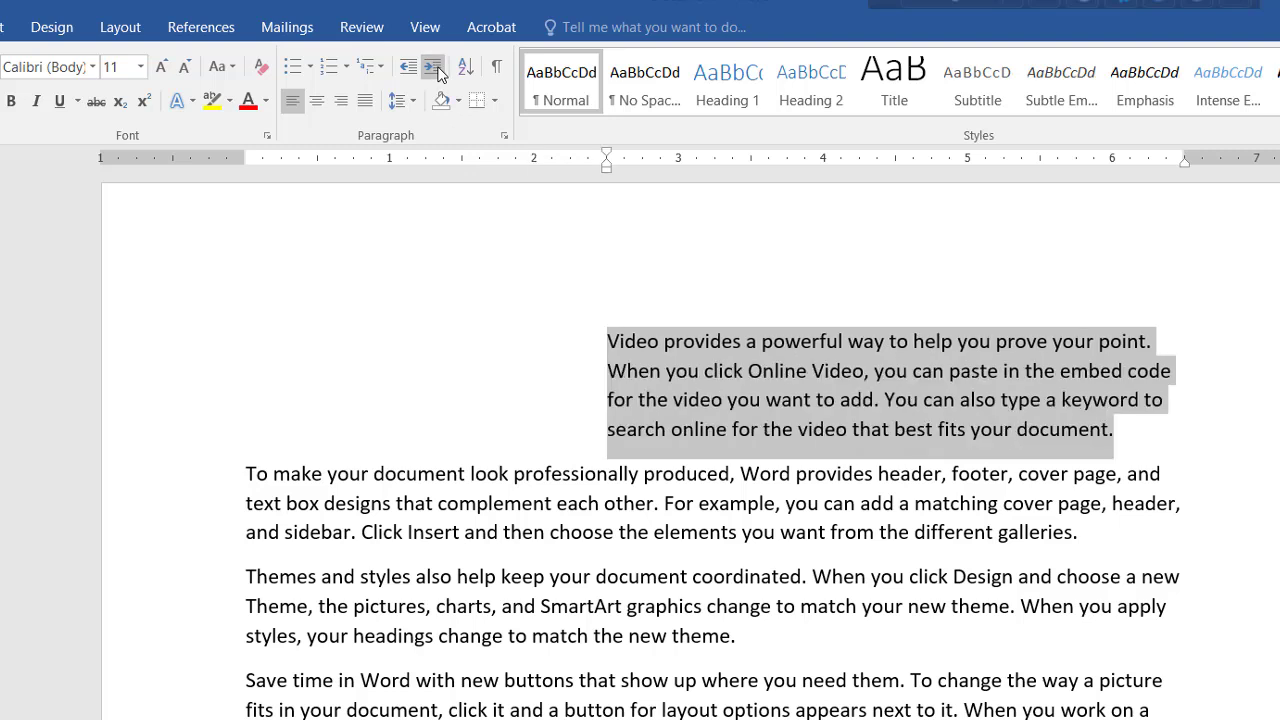
left_click(406, 72)
left_click(406, 72)
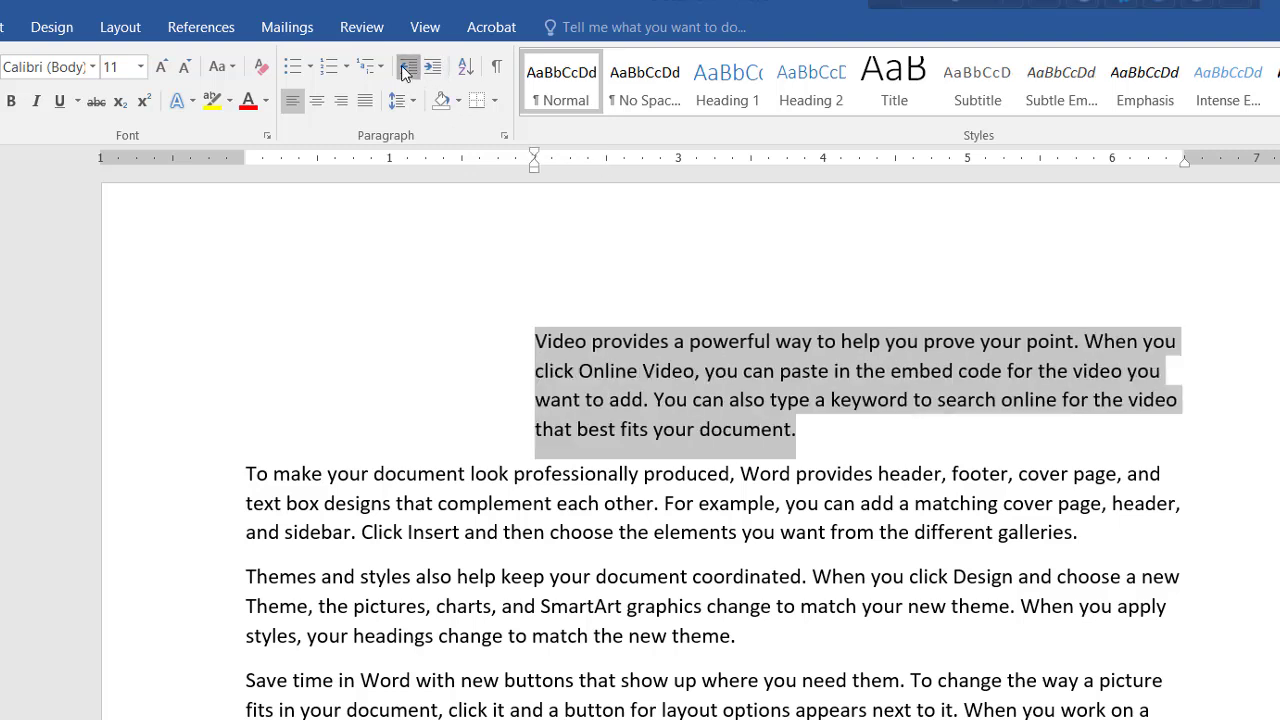
left_click(406, 72)
left_click(406, 72)
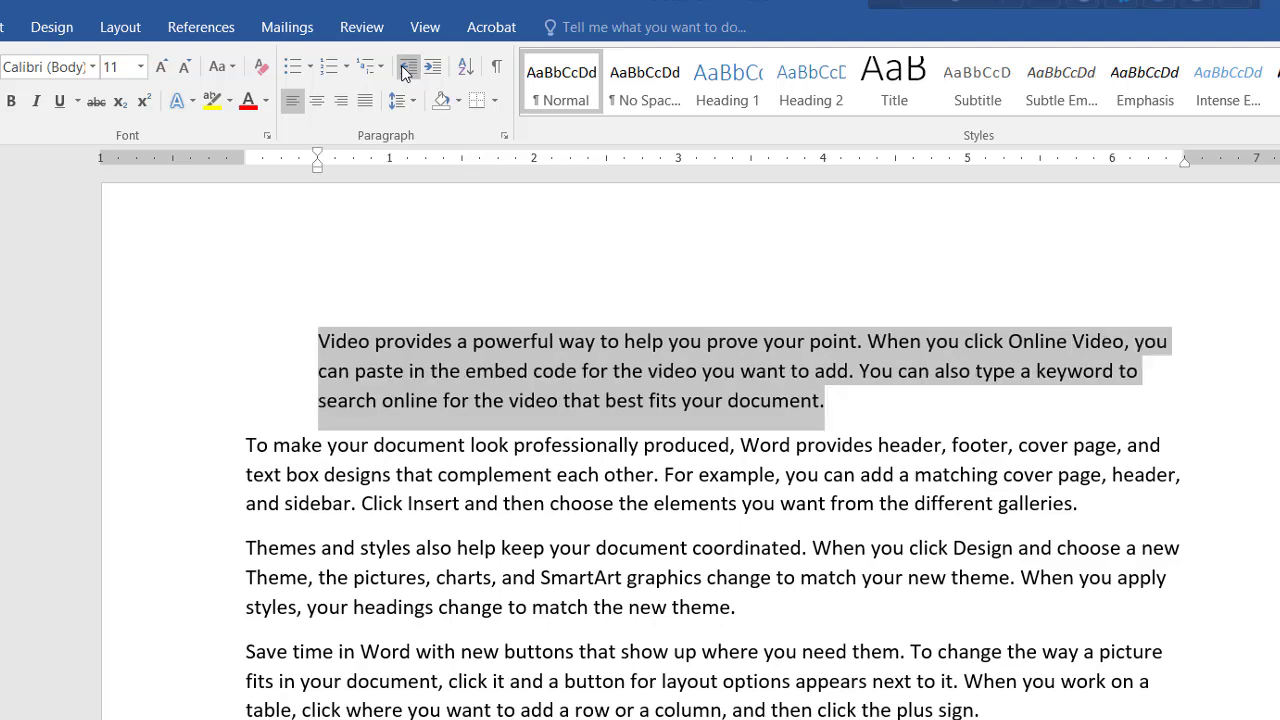
left_click(406, 72)
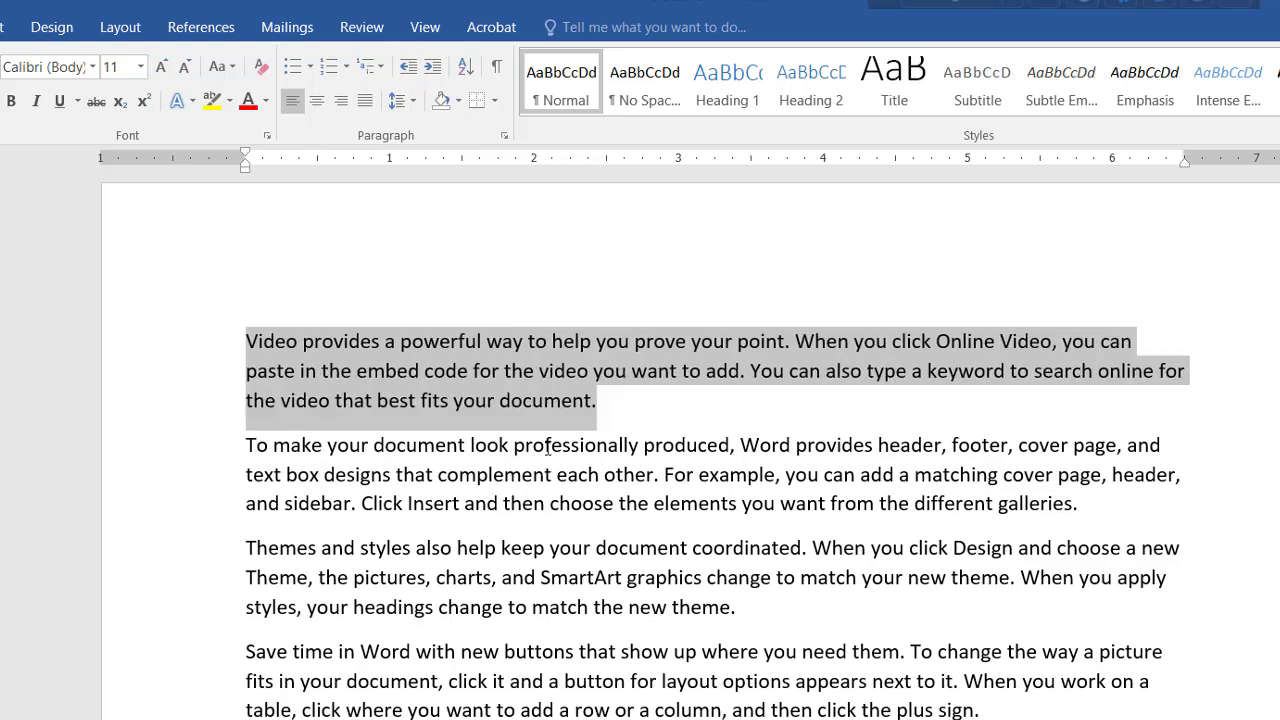
left_click(600, 403)
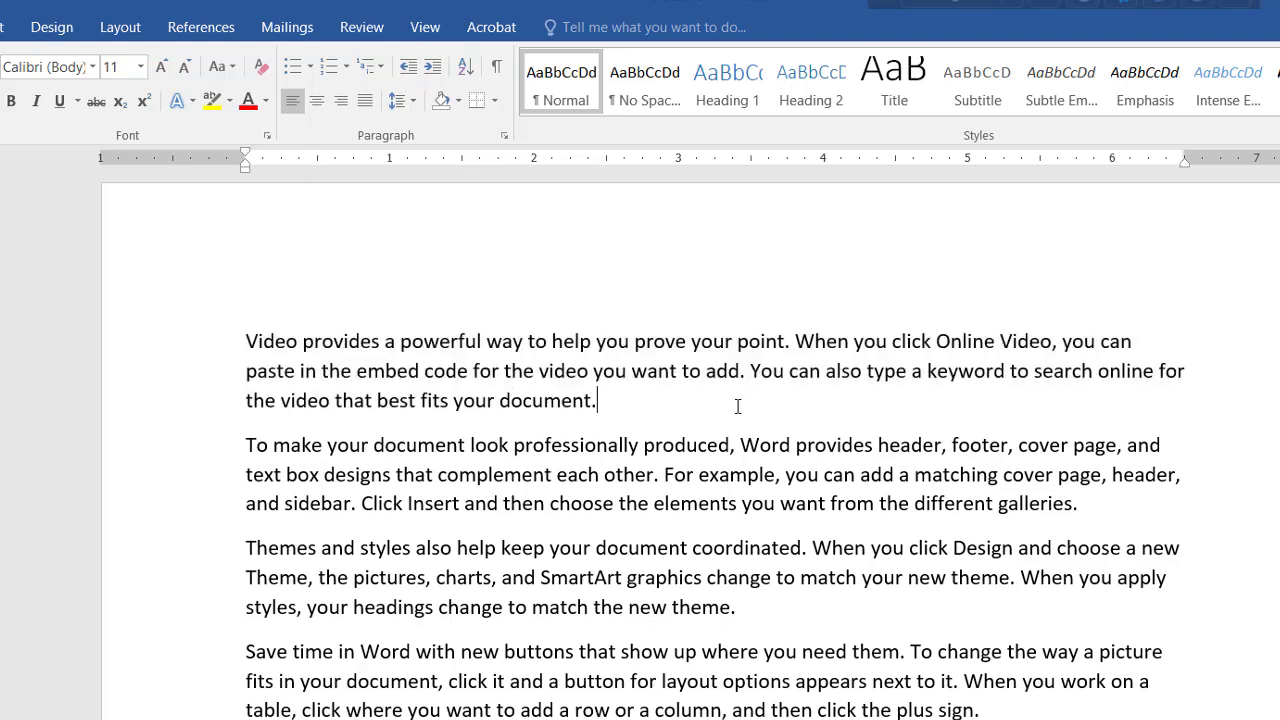
left_click(459, 100)
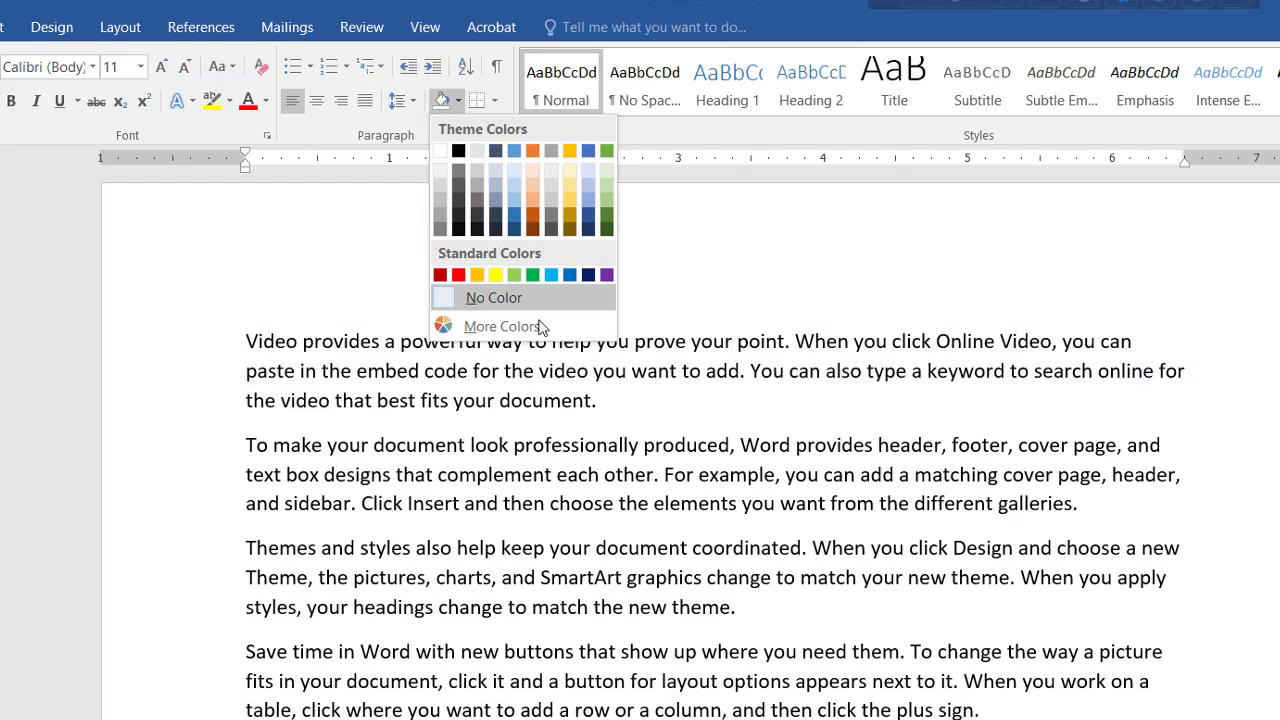
left_click(640, 411)
mouse_move(640, 411)
left_mouse_down()
mouse_move(228, 371)
mouse_move(217, 341)
left_mouse_up()
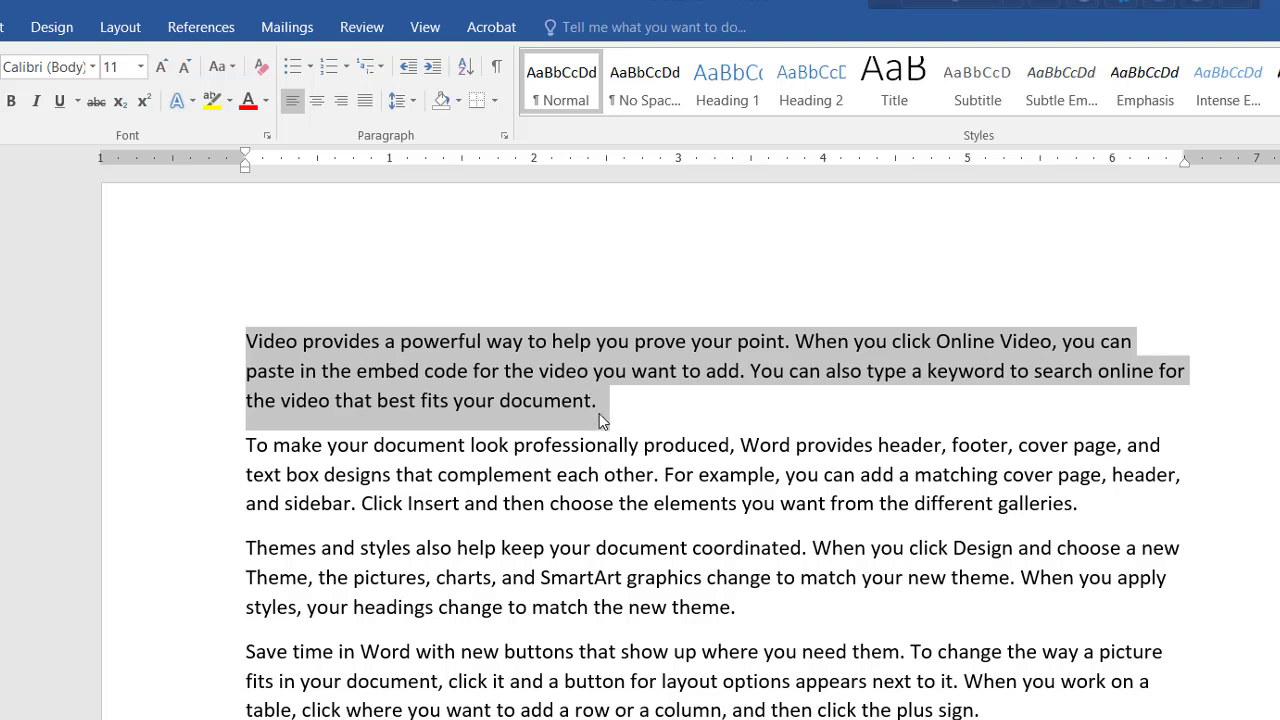
left_click(457, 101)
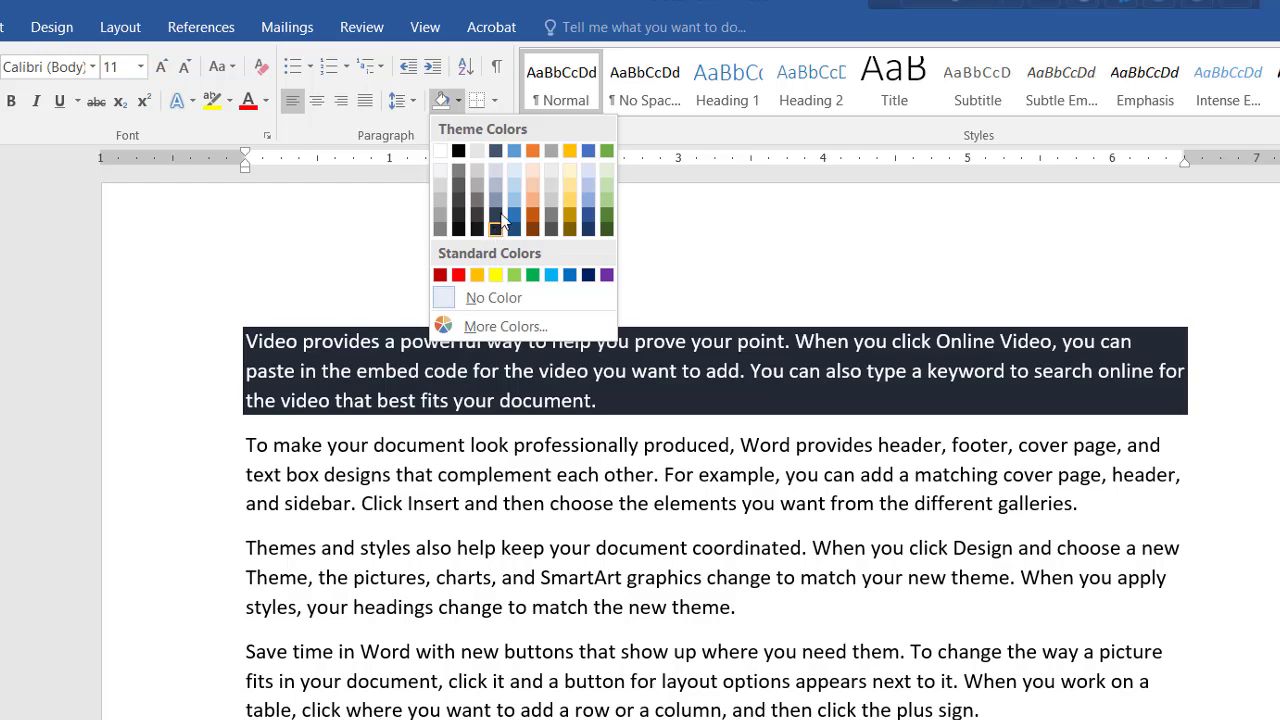
key("Escape")
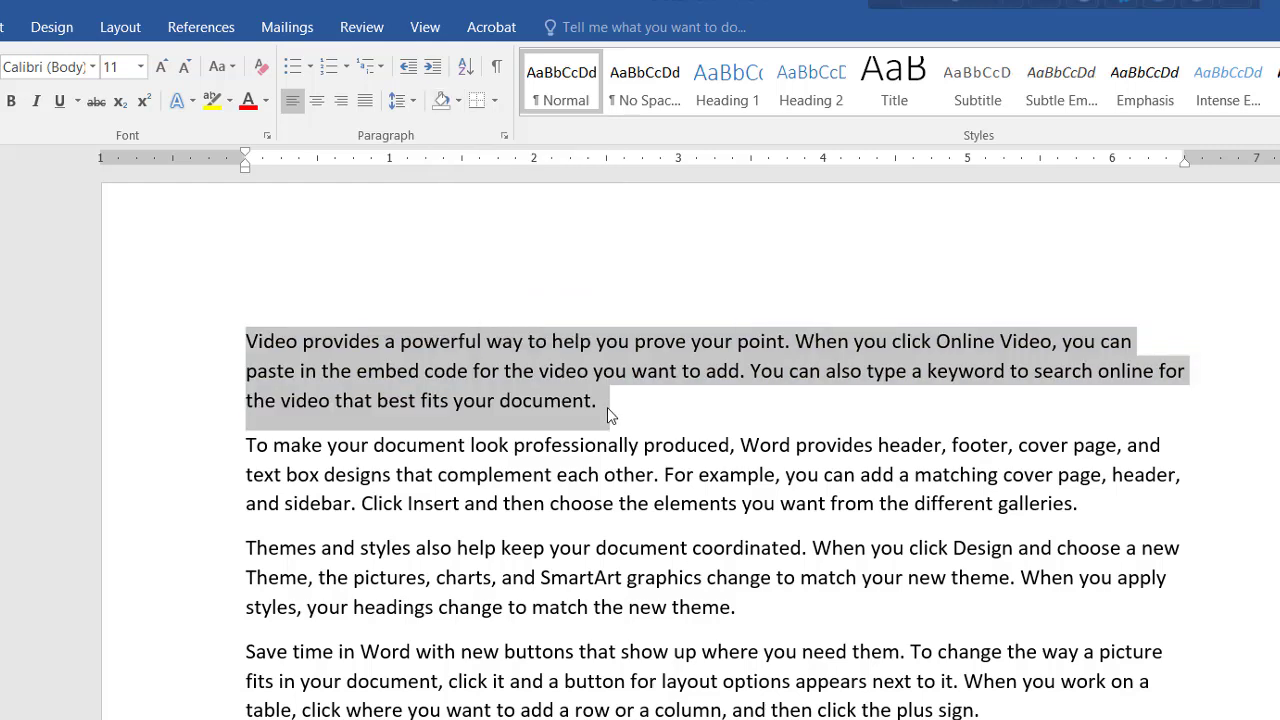
left_click(646, 403)
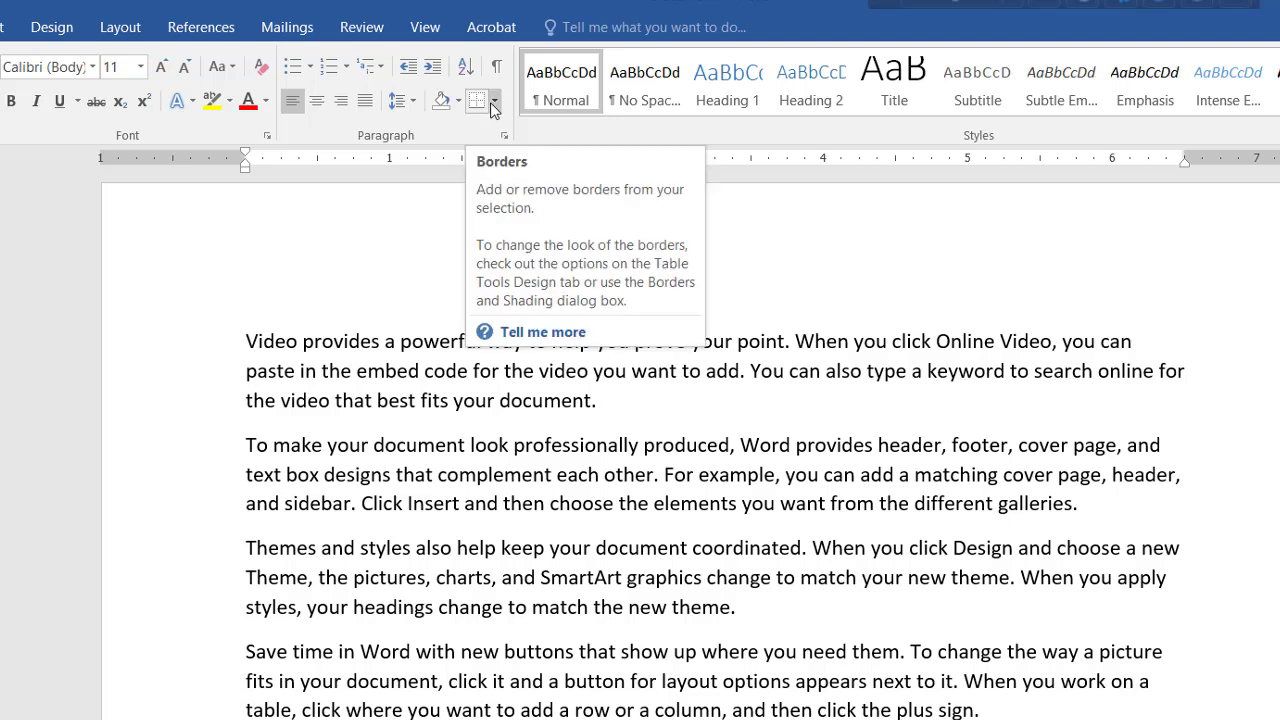
Select the first paragraph and bring up the Borders options
left_click_drag(278, 378, 226, 334)
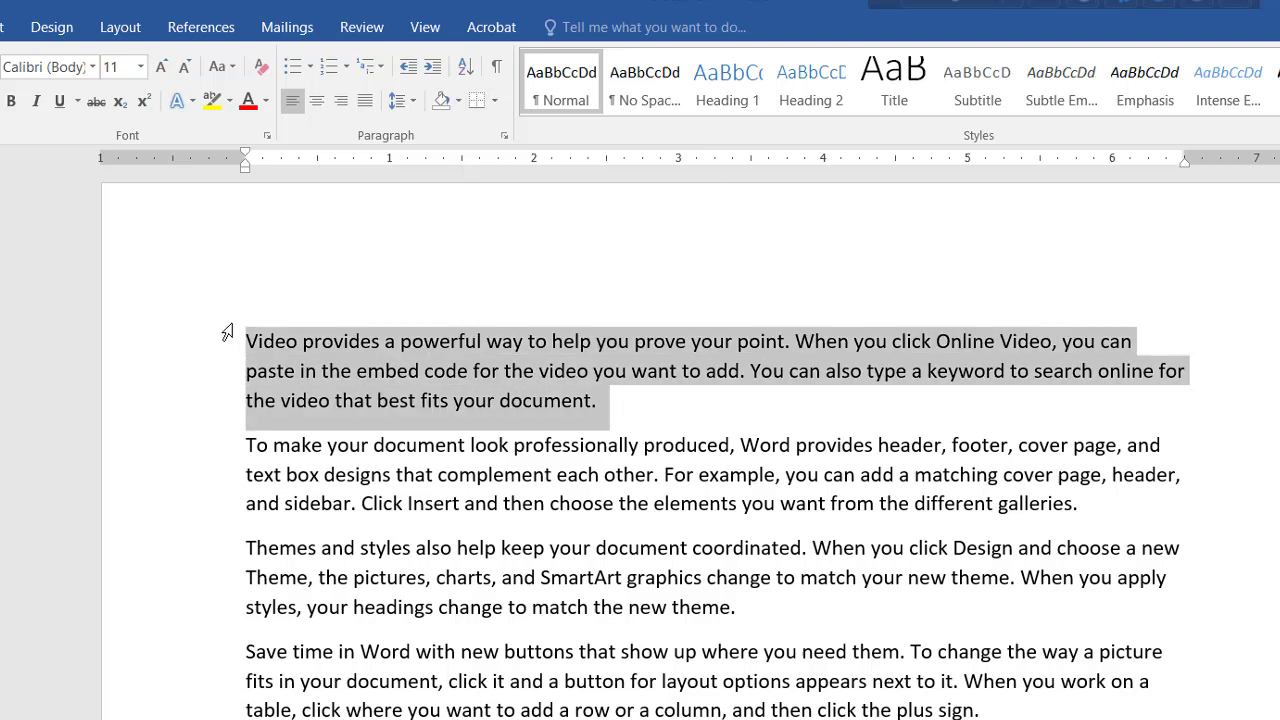
left_click(493, 103)
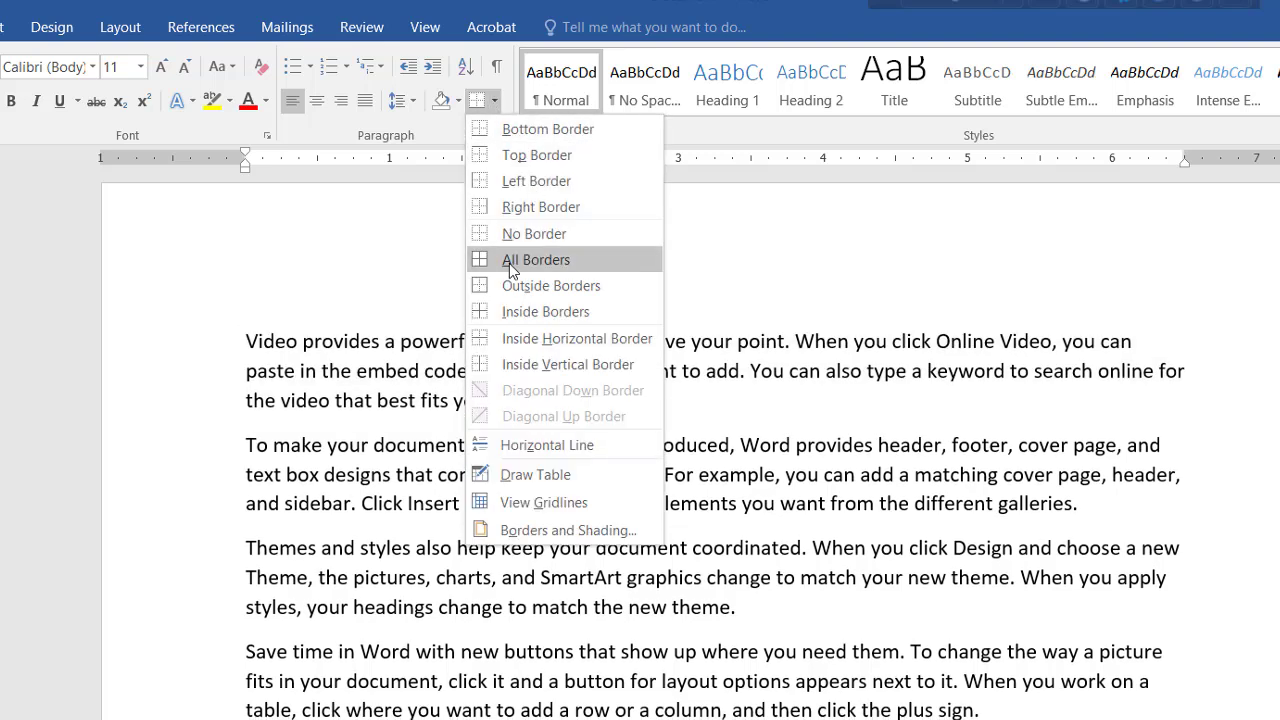